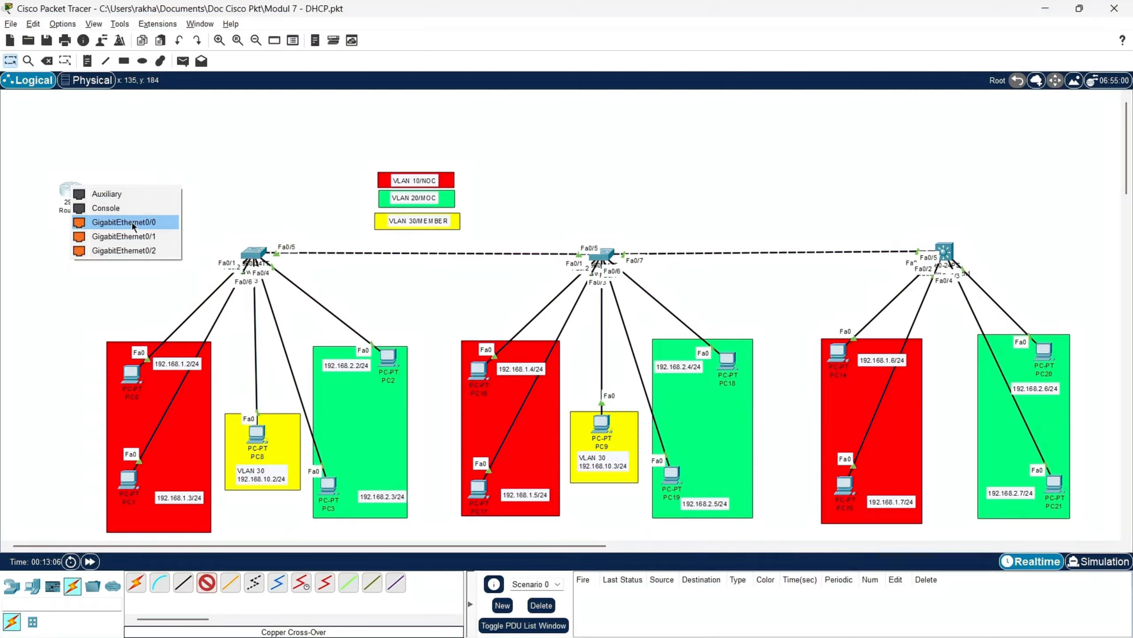
Step: Connect Router0's GigabitEthernet0/0 to FastEthernet0/7 on the leftmost switch with copper cross-over cable, and move the router closer to that switch
left_click(125, 251)
left_click(252, 253)
left_click(284, 275)
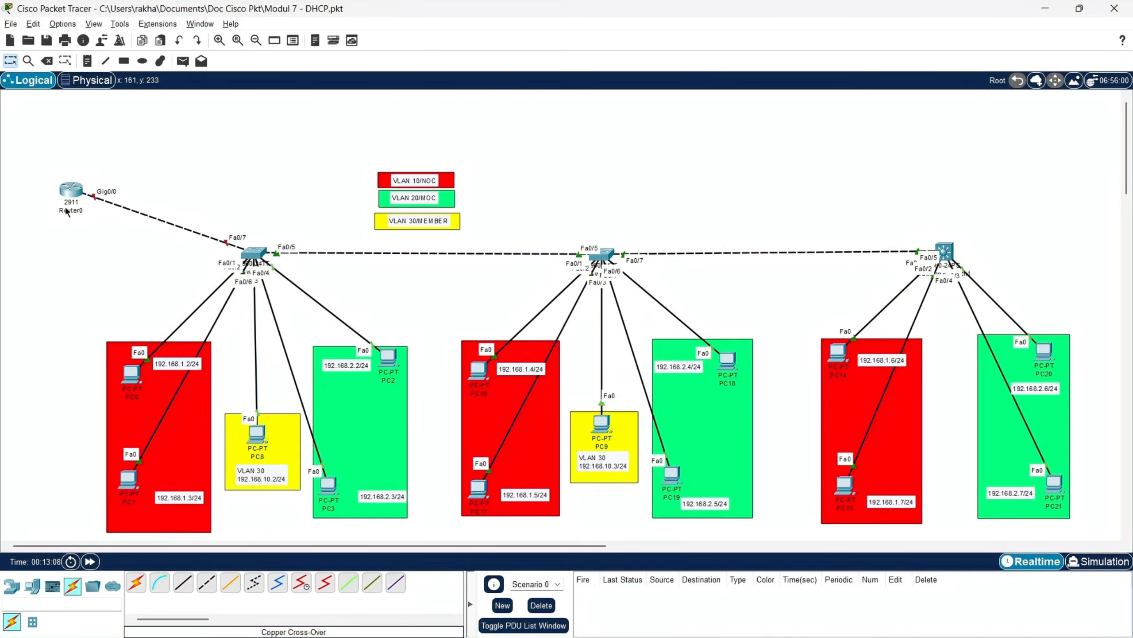
left_click_drag(66, 199, 107, 208)
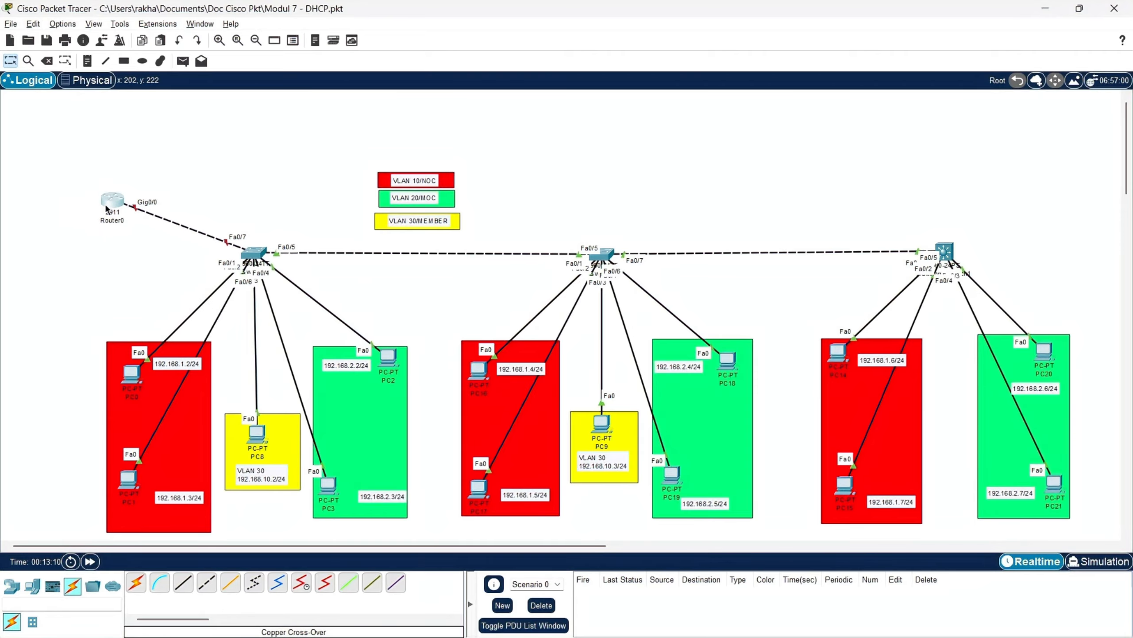
Step: Open Router0's command line, decline the initial configuration dialog and enter global configuration mode
left_click(111, 206)
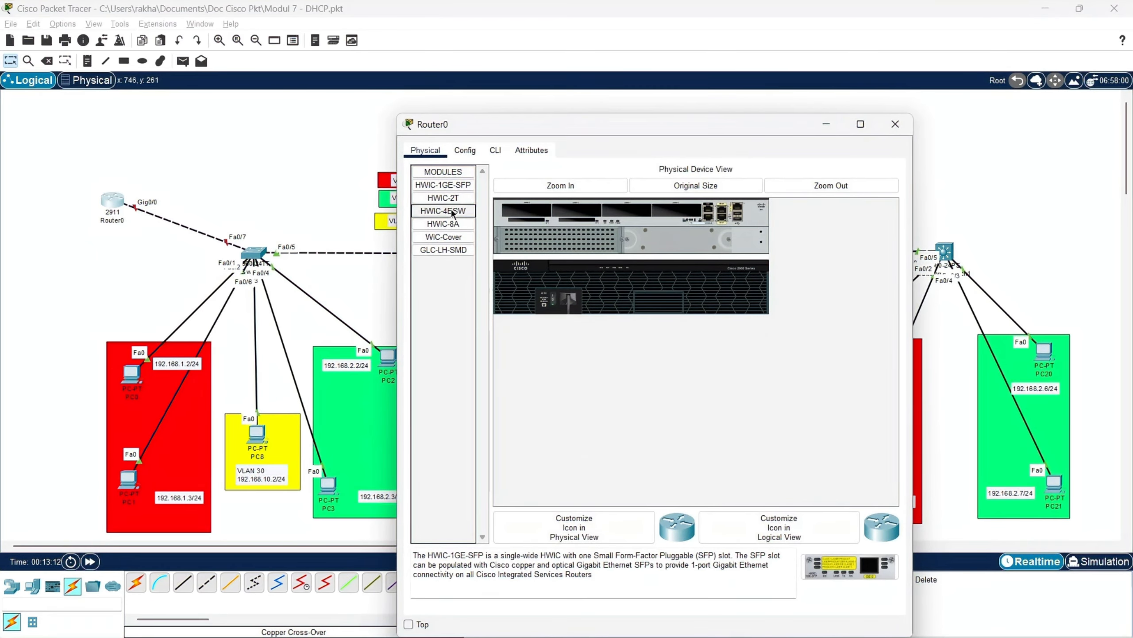
left_click(497, 151)
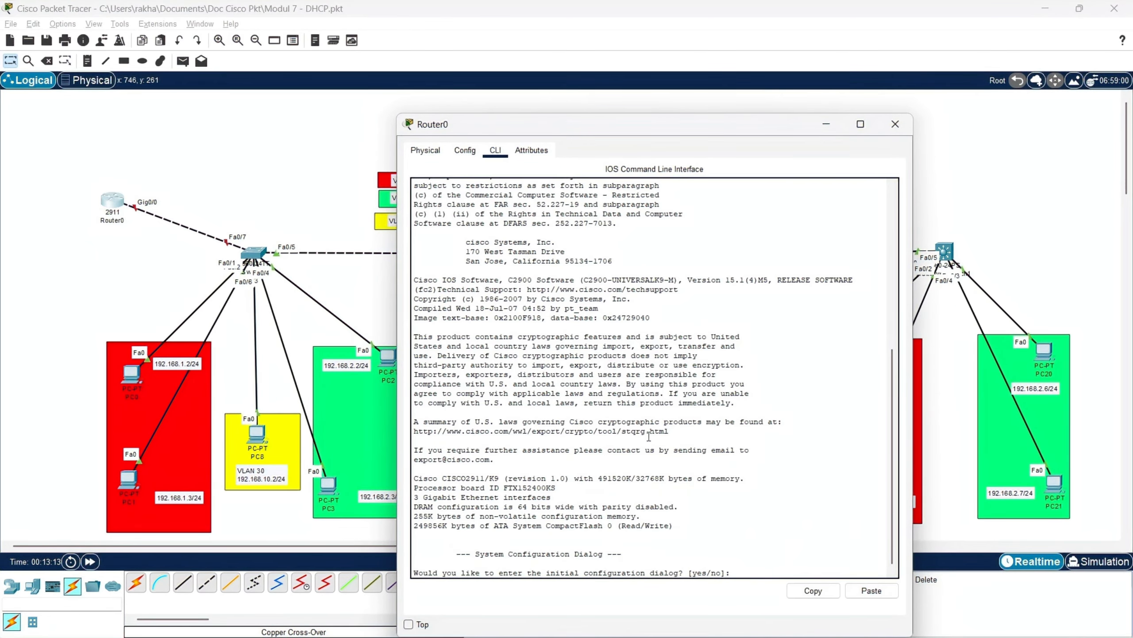
type("n")
key("Return")
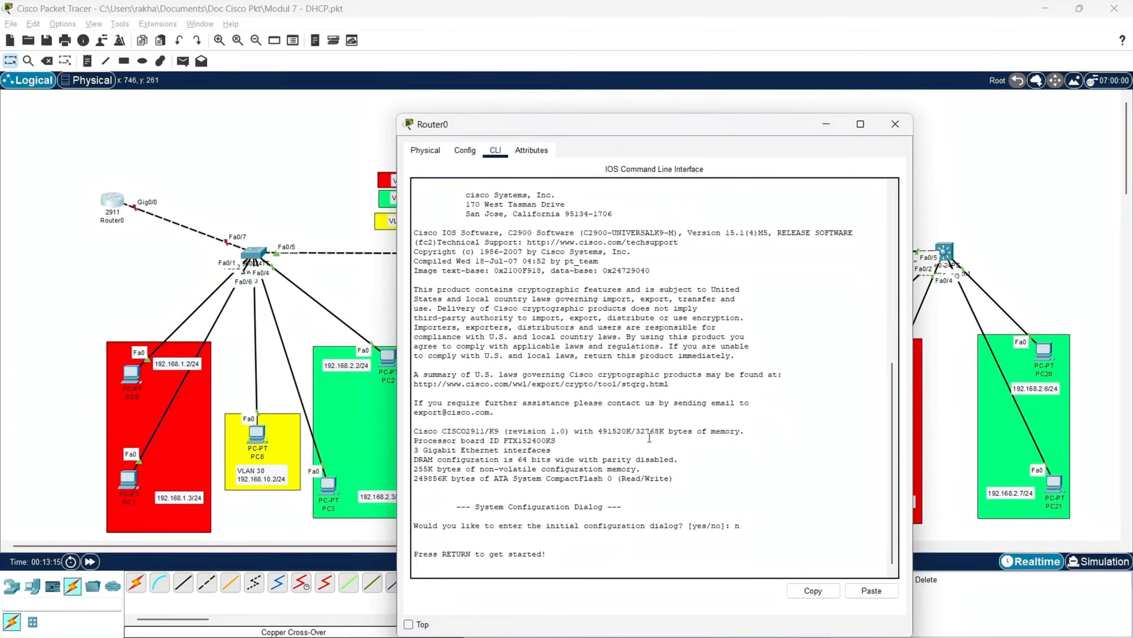
key("Return")
type("en")
key("Return")
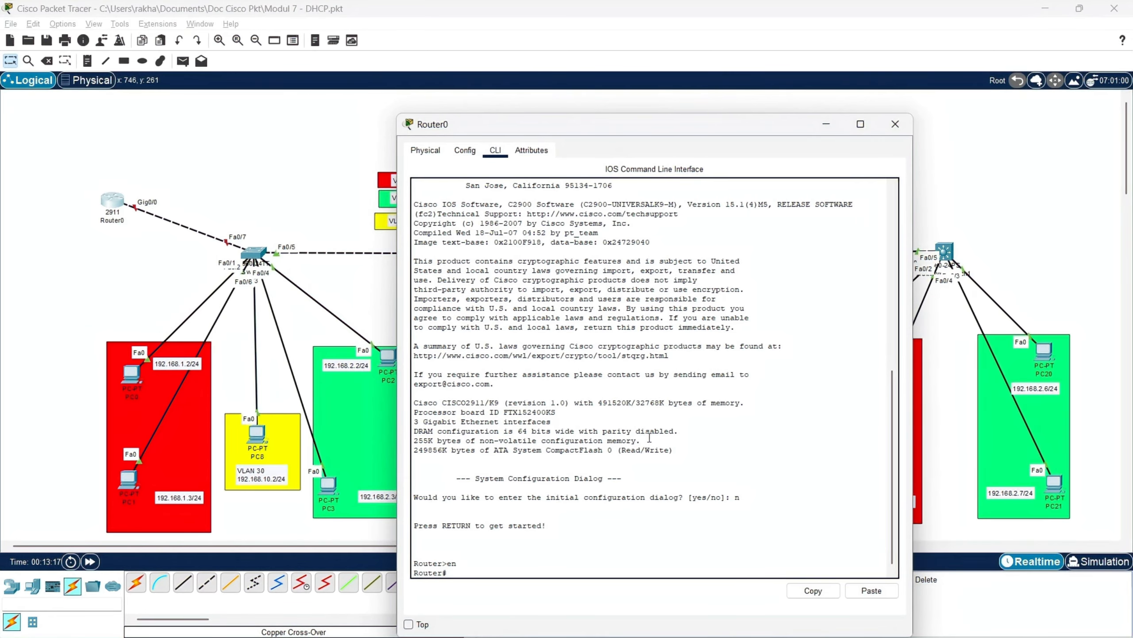
type("conf t")
key("Return")
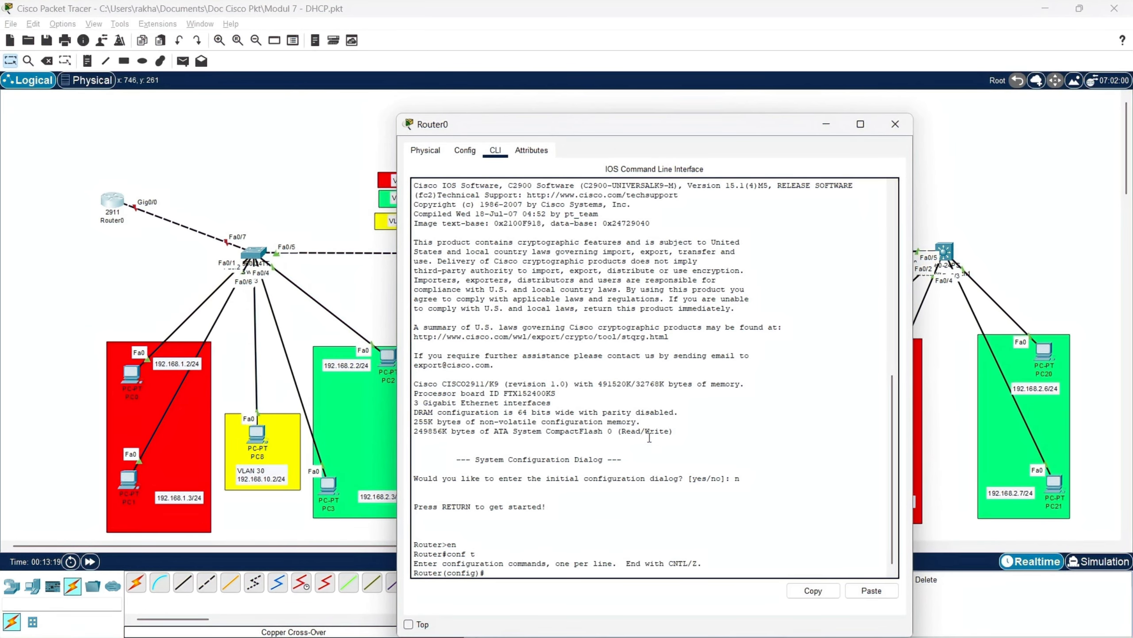
Step: Bring up interface gig0/0 on Router0 with no shutdown and return to global configuration mode
type("int gig0/0")
key("Return")
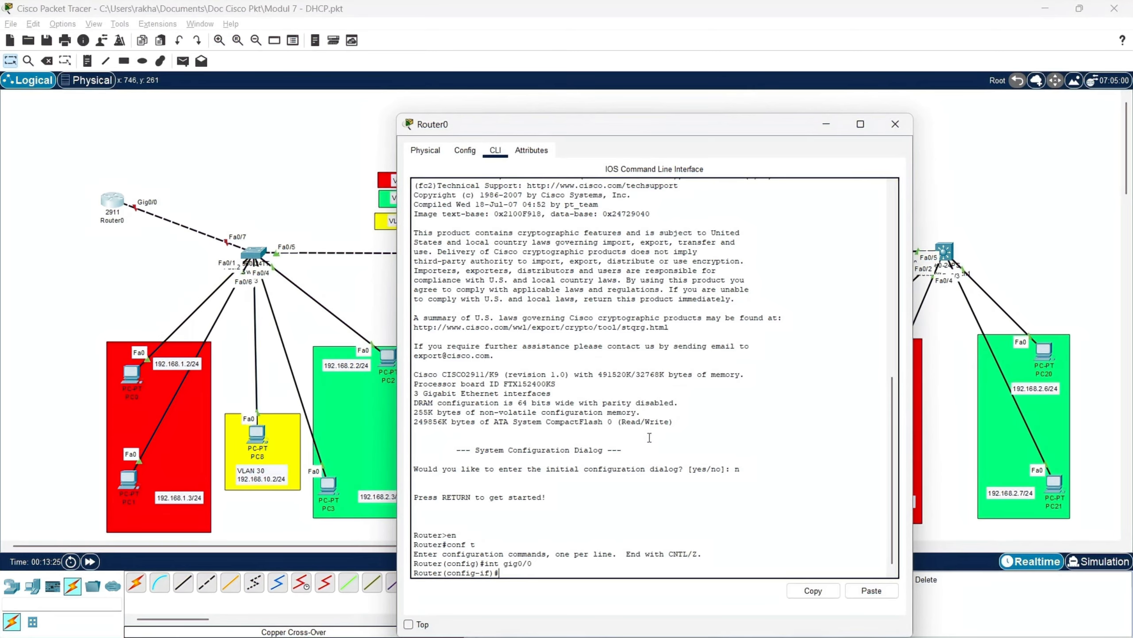
type("no sh")
key("Tab")
key("Return")
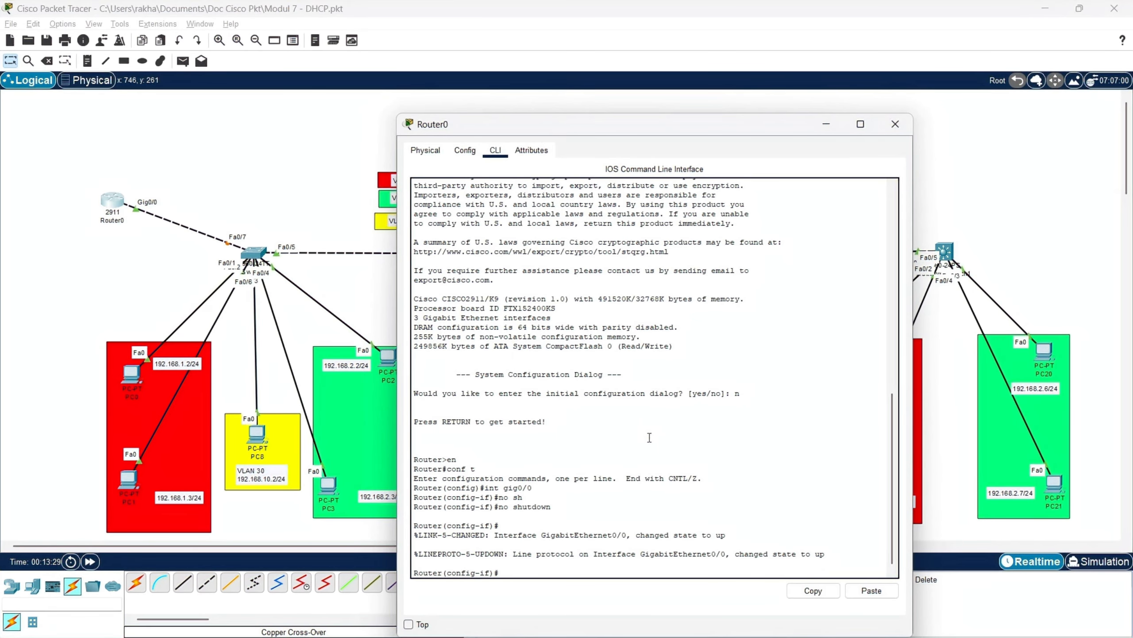
type("ec")
key("Return")
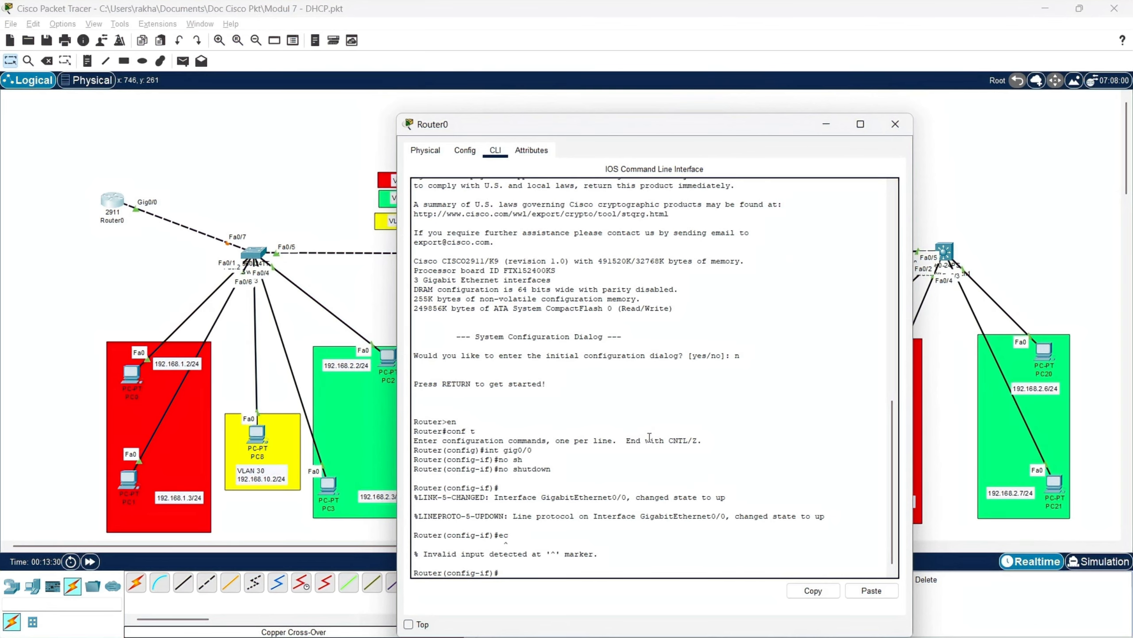
type("ex")
key("Return")
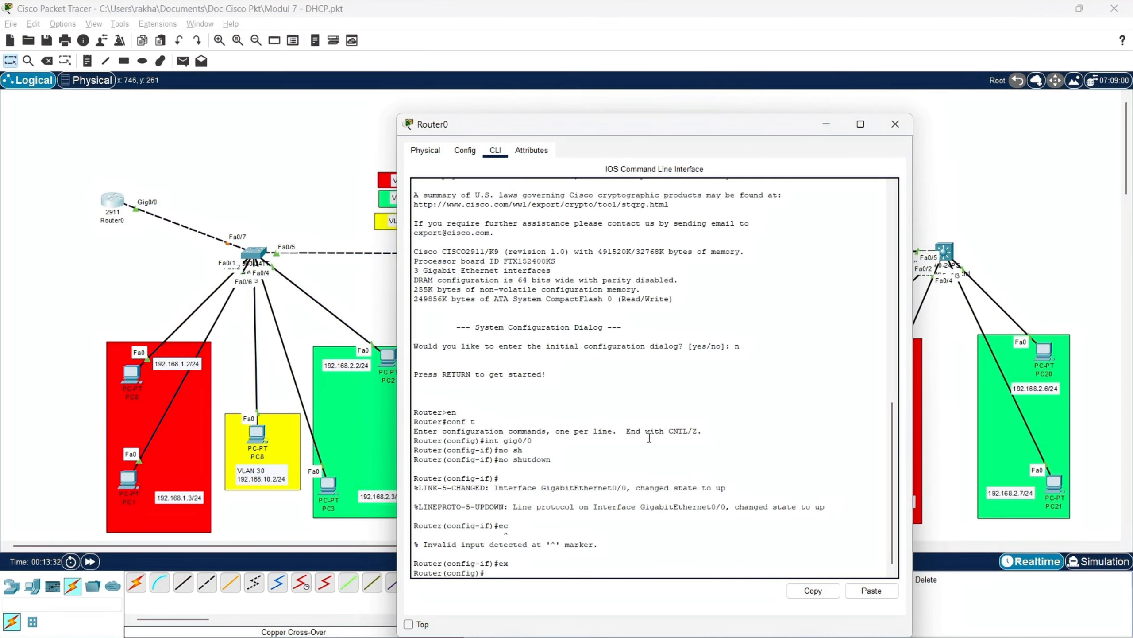
Step: Create the DHCP pool vlan10 on Router0 with network 192.168.1.0 and mask 255.255.255.0
left_click(834, 124)
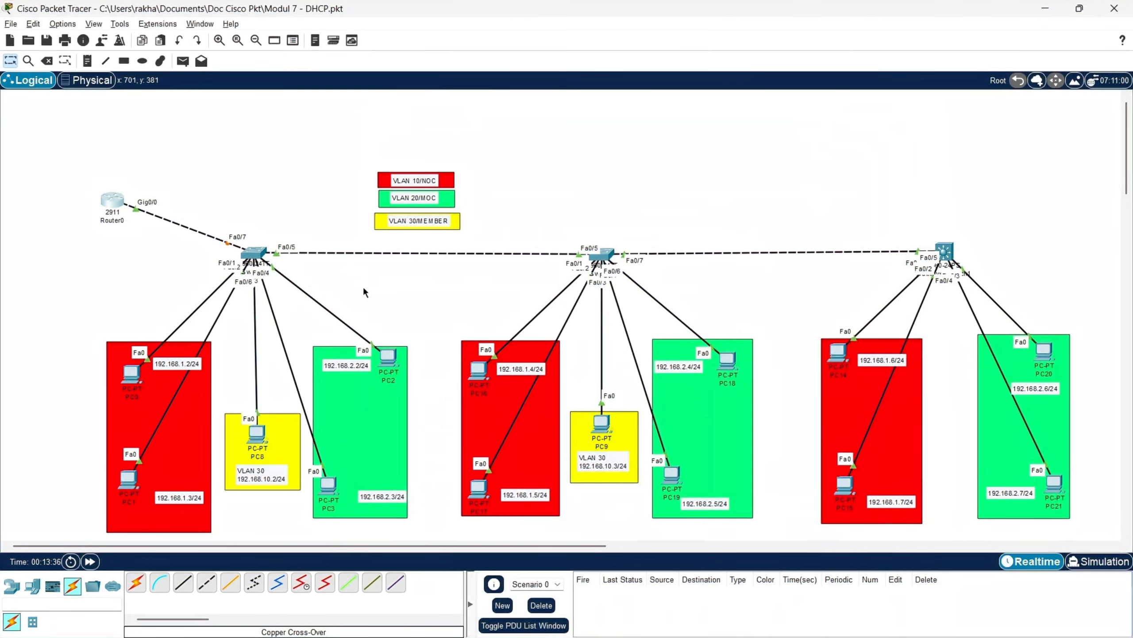
left_click(116, 203)
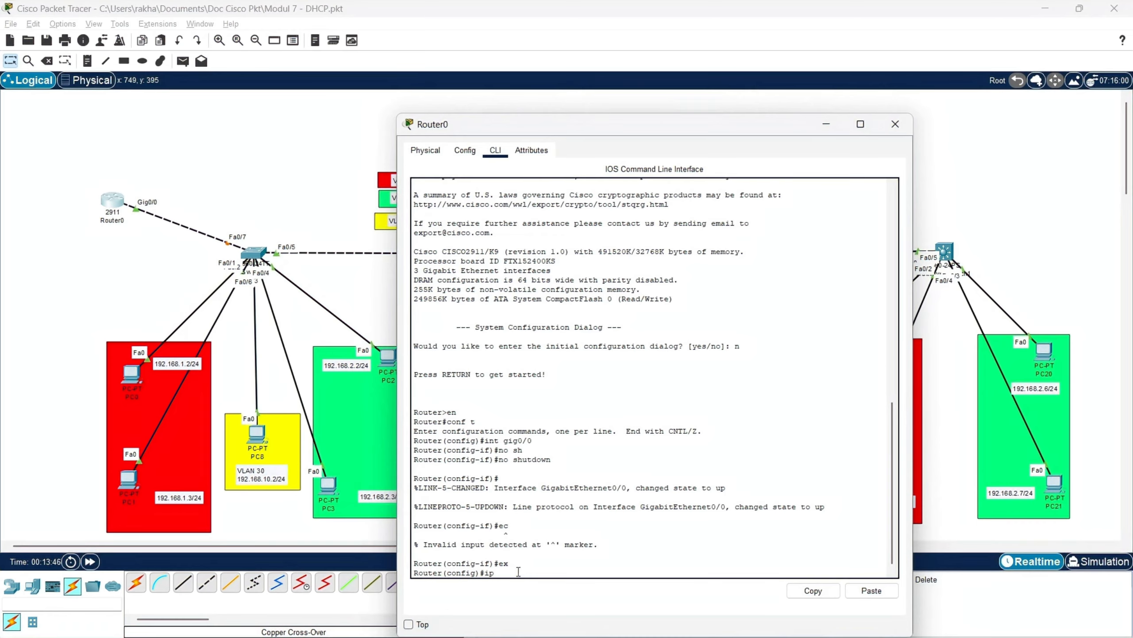
type("dhcp pool vlan10")
left_click_drag(545, 567, 580, 570)
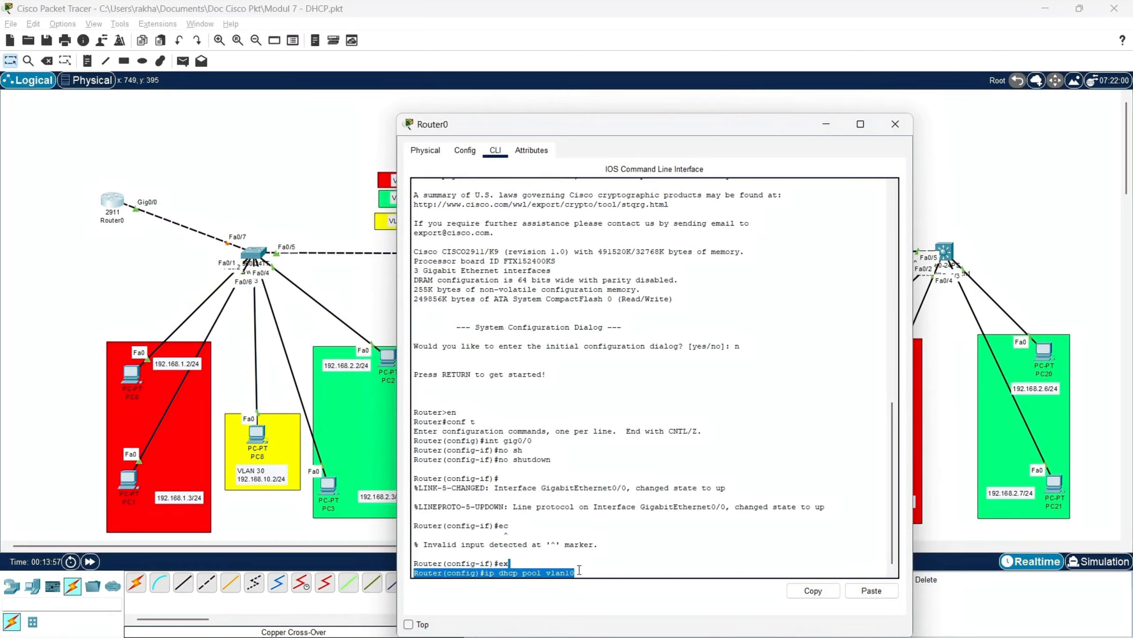
left_click(579, 569)
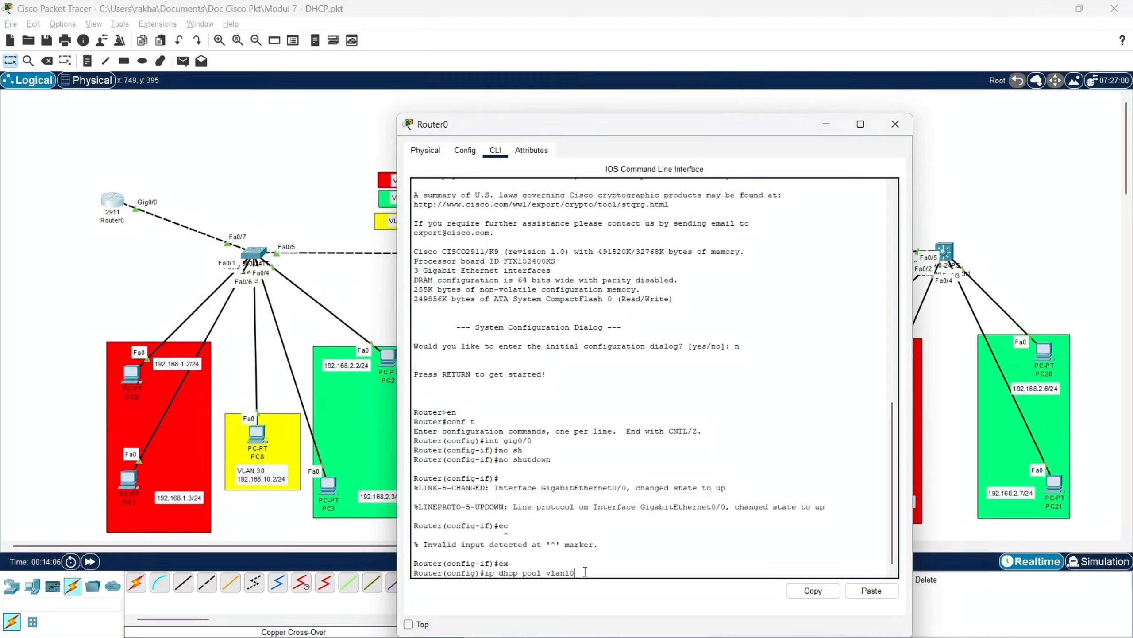
key("Return")
type("ne")
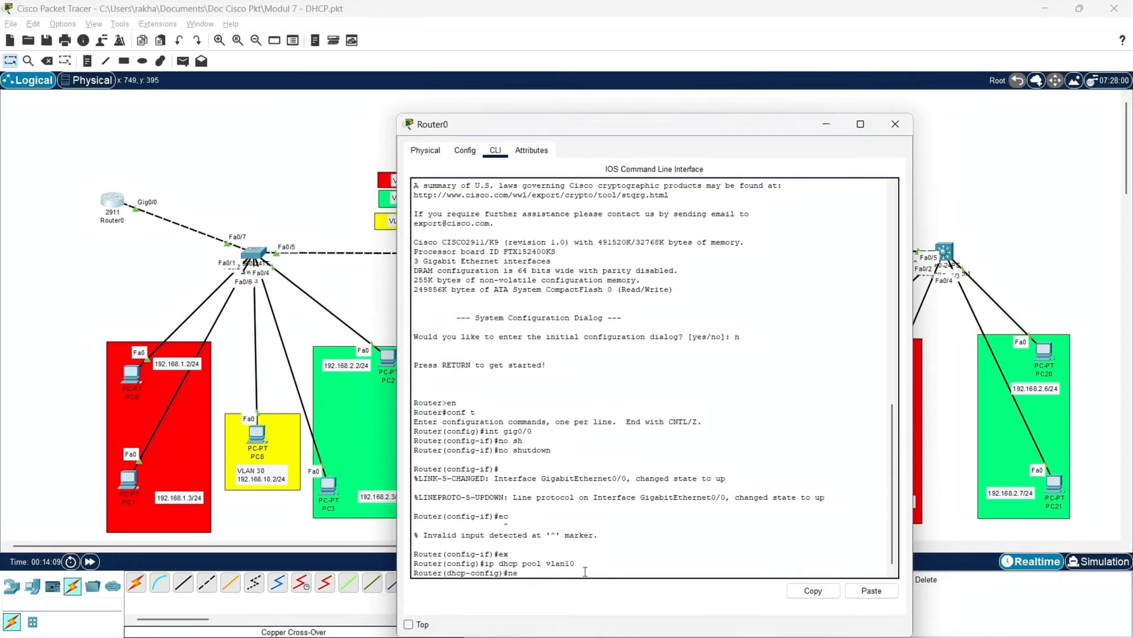
key("Tab")
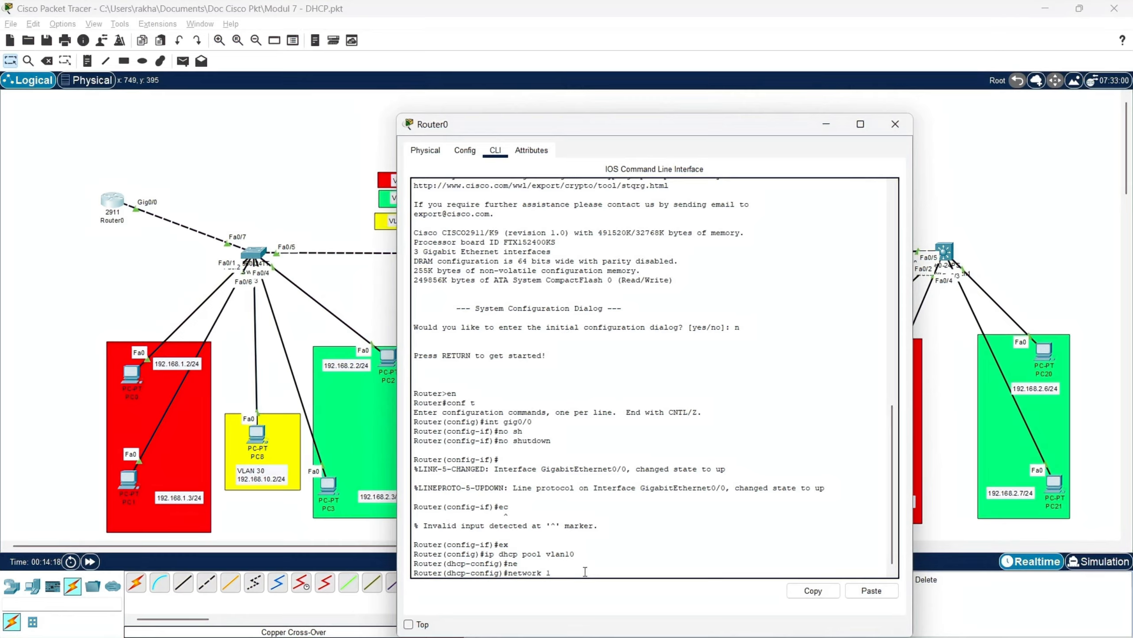
type("92.168.1.0 255.255.255.0")
key("Return")
Step: Set pool vlan10's default router to 192.168.1.1 and DNS server to 8.8.8.8, and leave the pool configuration
type("de")
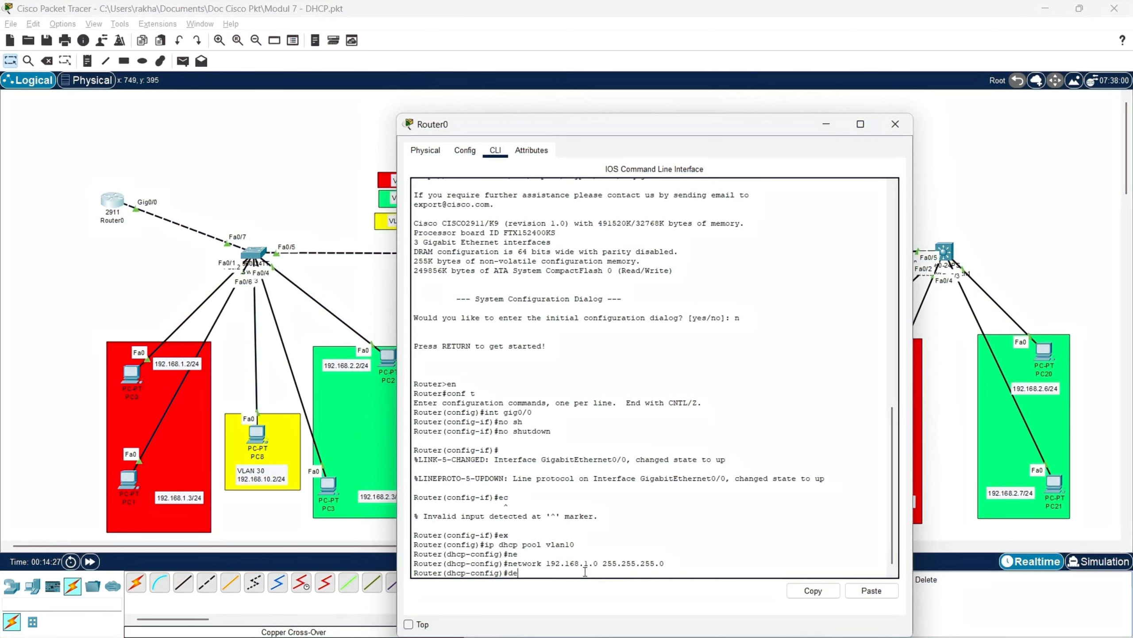
key("Tab")
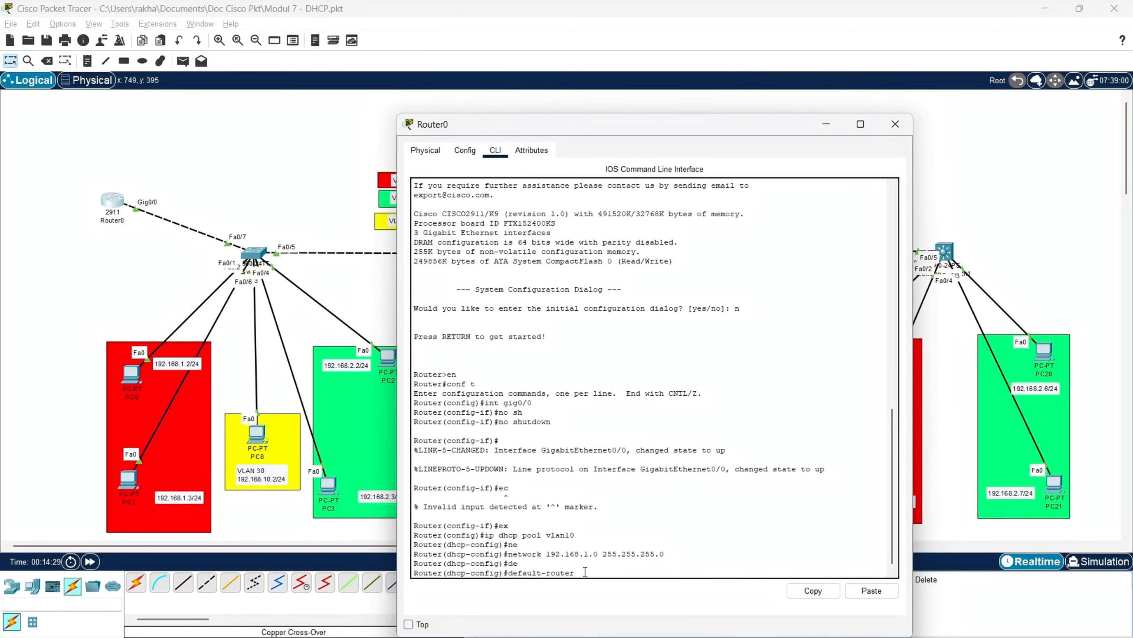
type("192.168.1.1")
key("Return")
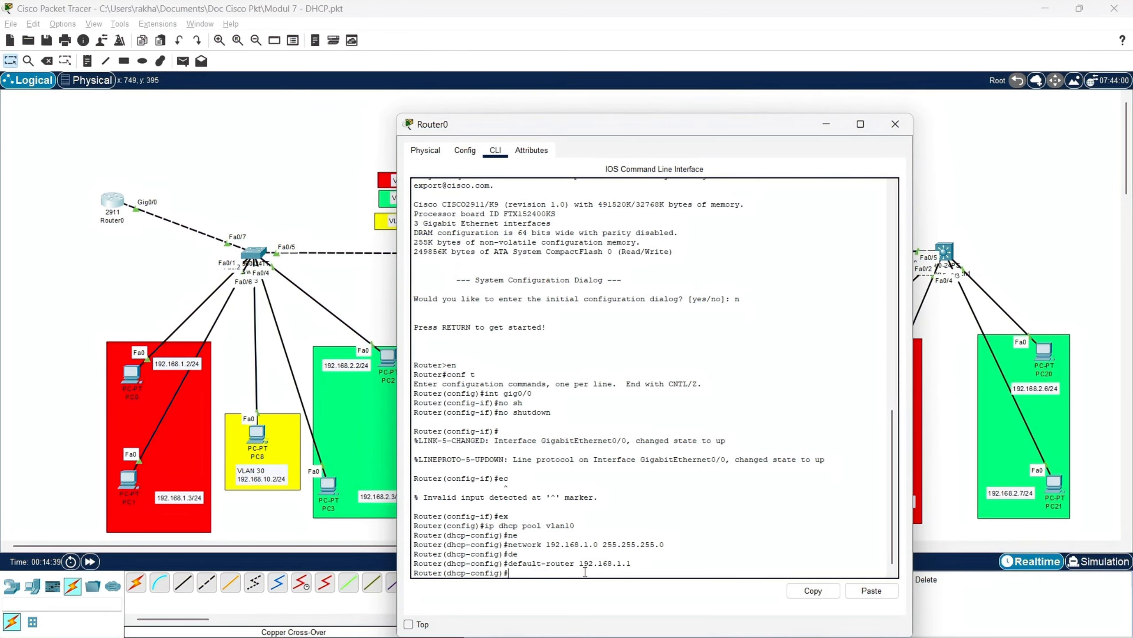
type("dns")
key("Tab")
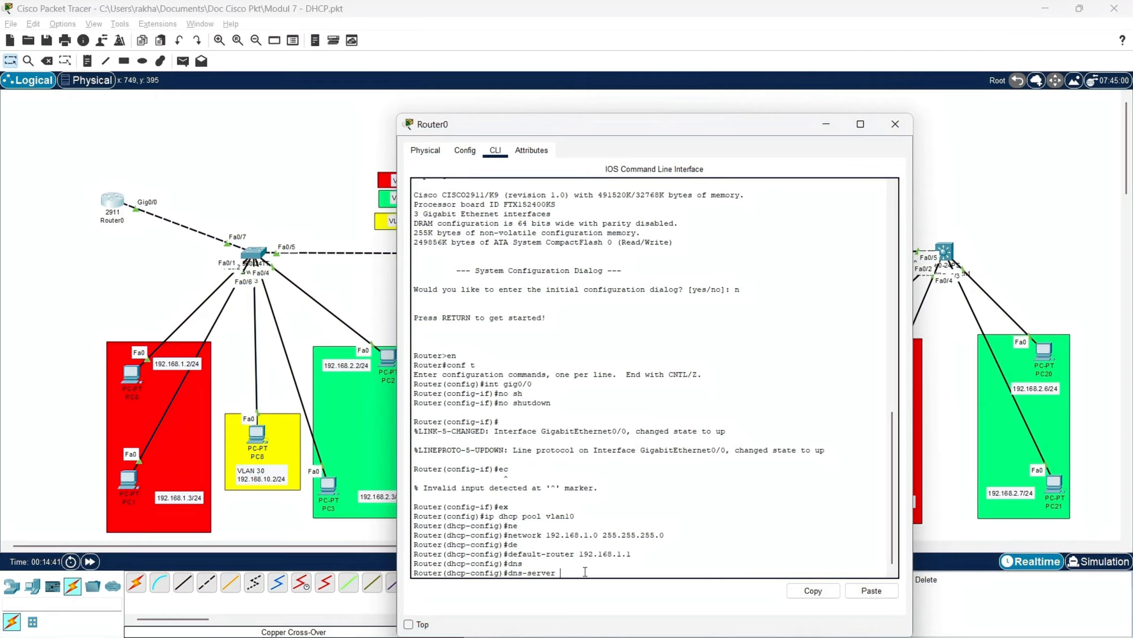
type("8.8.8.8")
key("Return")
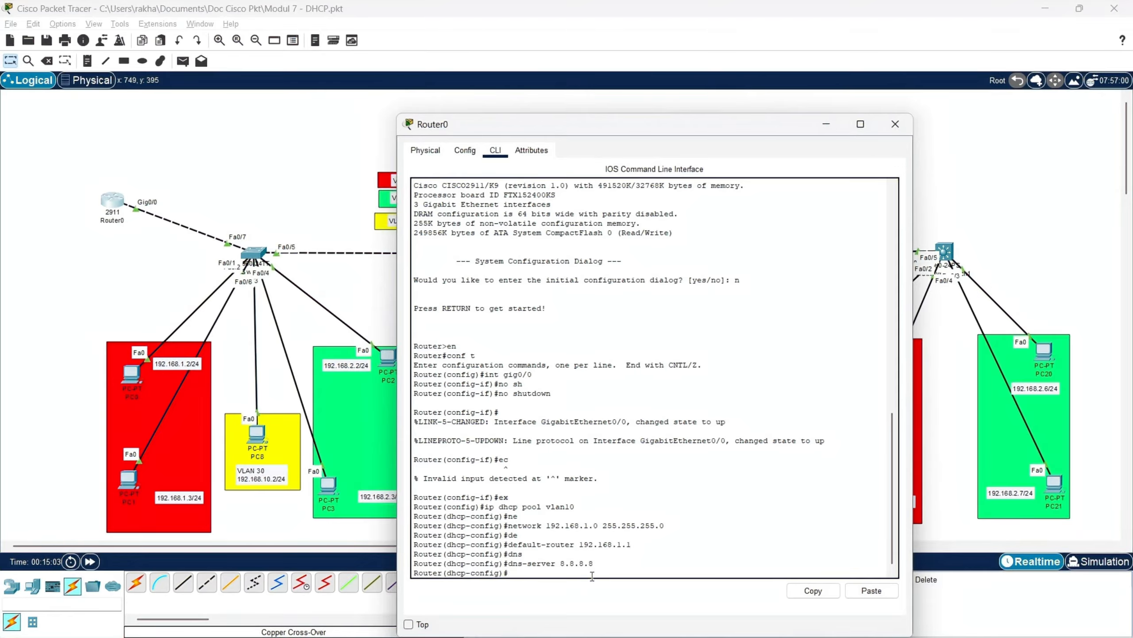
type("ex")
key("Return")
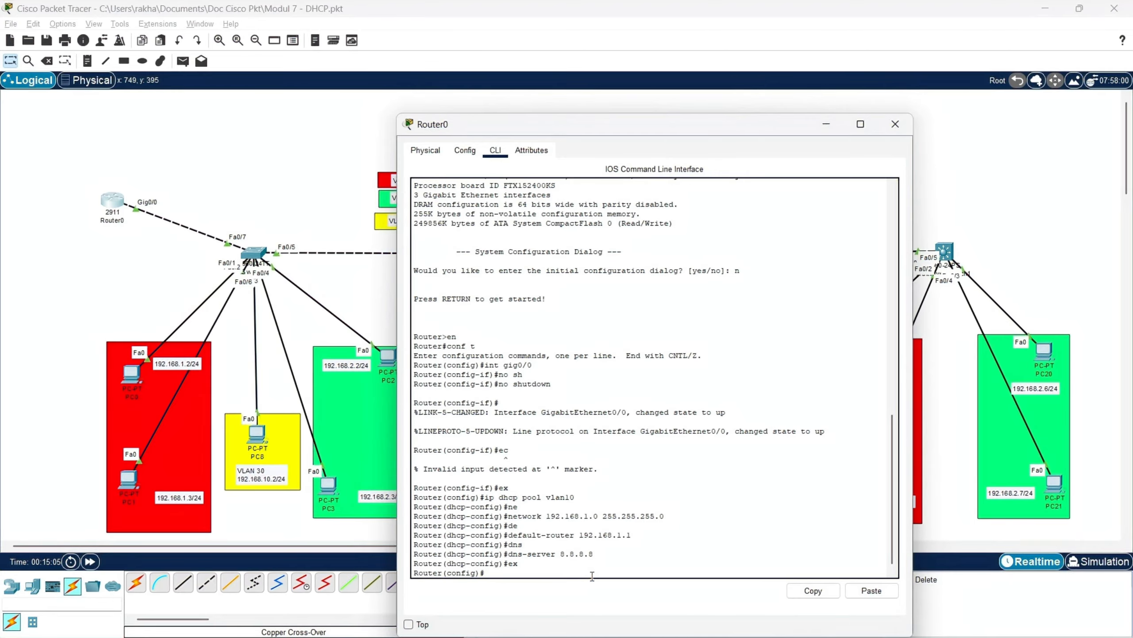
Step: Create the DHCP pool vlan20 on Router0 with network 192.168.2.0 and mask 255.255.255.0
type("ip dhcp pool vlan20")
key("Return")
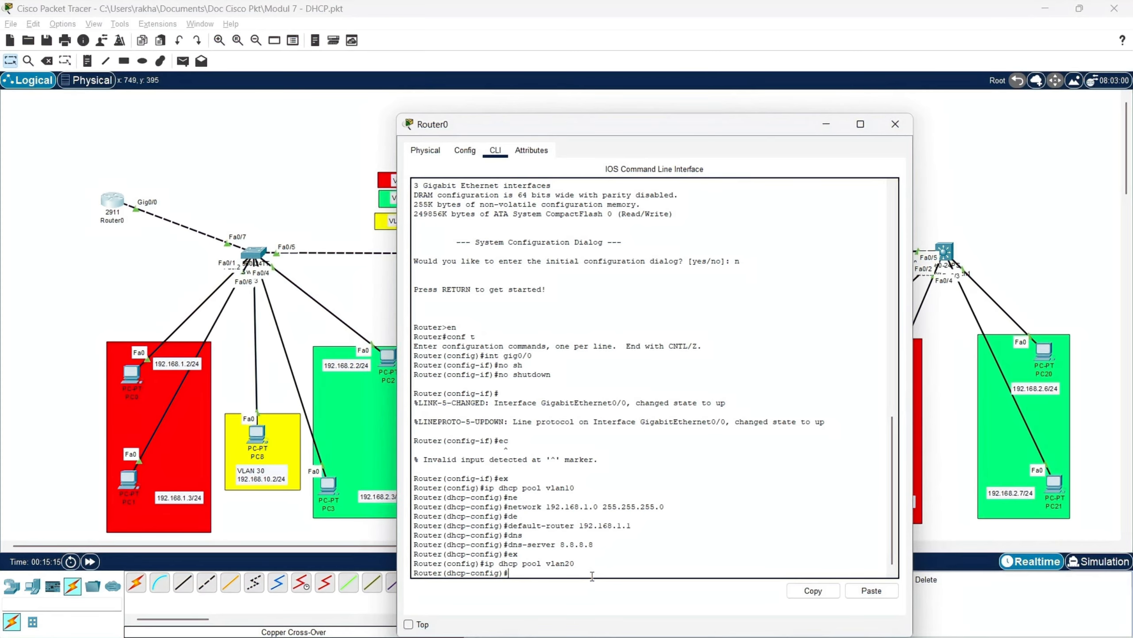
key("Up")
key("Up")
key("Up")
key("Up")
key("Up")
key("BackSpace")
key("BackSpace")
key("BackSpace")
key("BackSpace")
key("BackSpace")
key("BackSpace")
key("BackSpace")
key("BackSpace")
key("BackSpace")
key("BackSpace")
key("BackSpace")
key("BackSpace")
key("BackSpace")
key("BackSpace")
key("BackSpace")
key("BackSpace")
key("BackSpace")
key("BackSpace")
type(",")
key("BackSpace")
type(".2.0 255.255.255.0")
key("Return")
Step: Set pool vlan20's default router to 192.168.2.1 and DNS server to 8.8.8.8, and leave the pool configuration
type("de")
key("Tab")
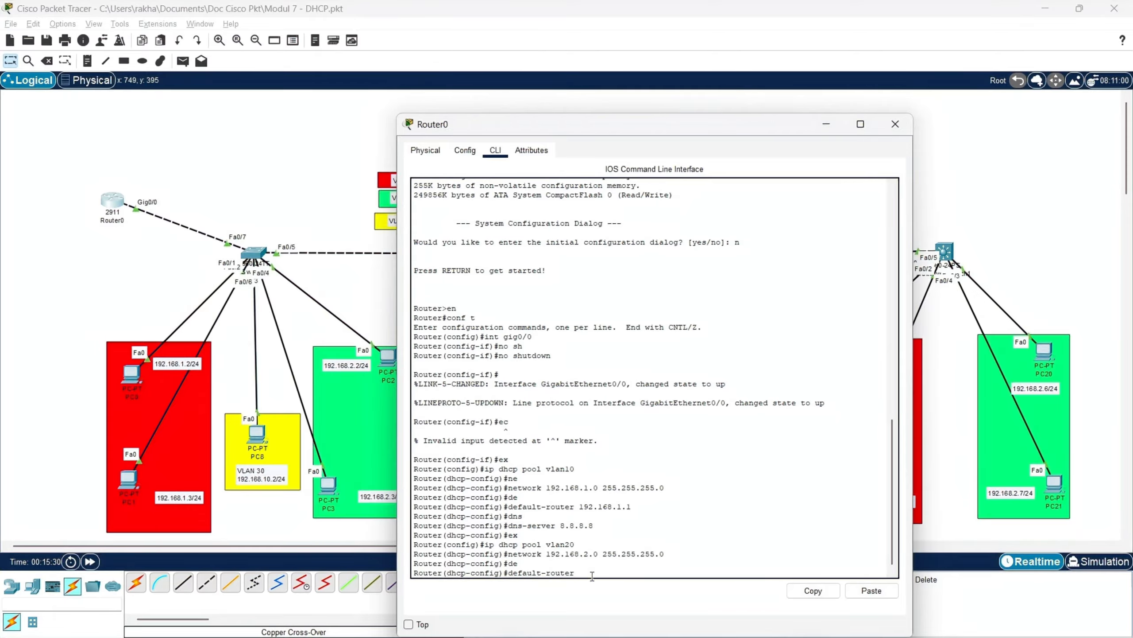
type("192.168.2.1")
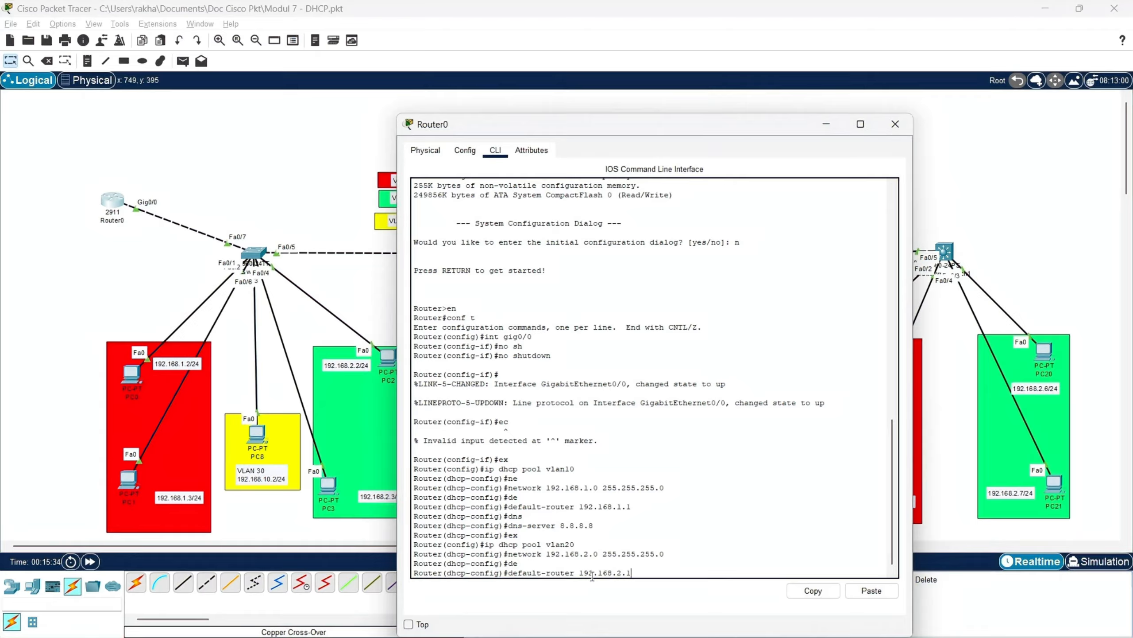
key("Return")
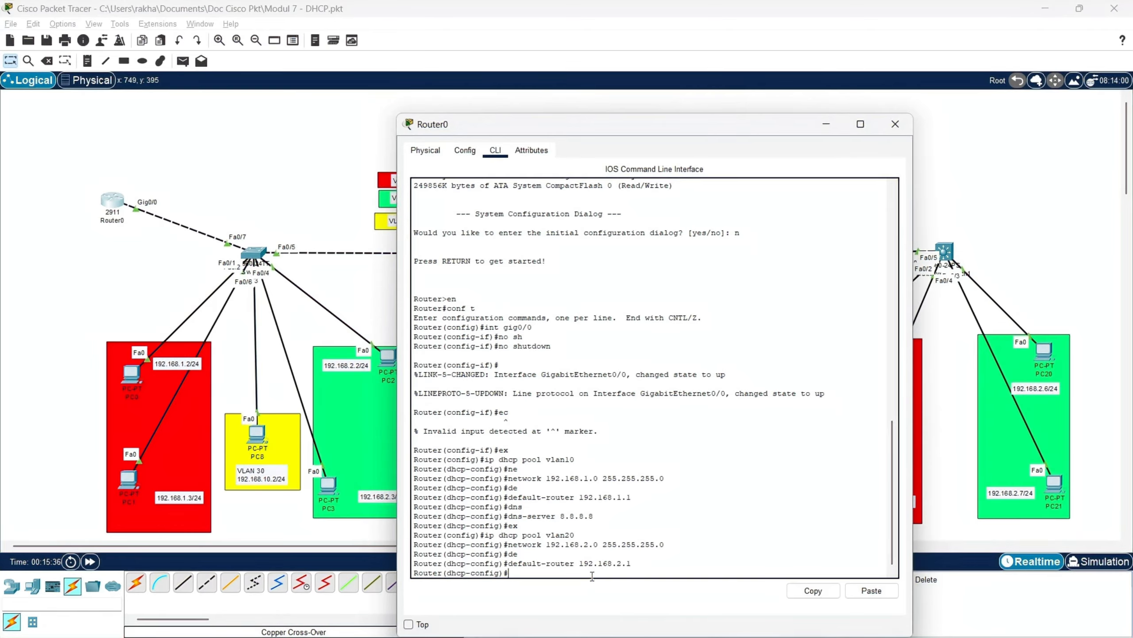
type("dns")
key("Up")
key("Up")
key("Up")
key("Up")
key("Up")
key("Return")
type("e")
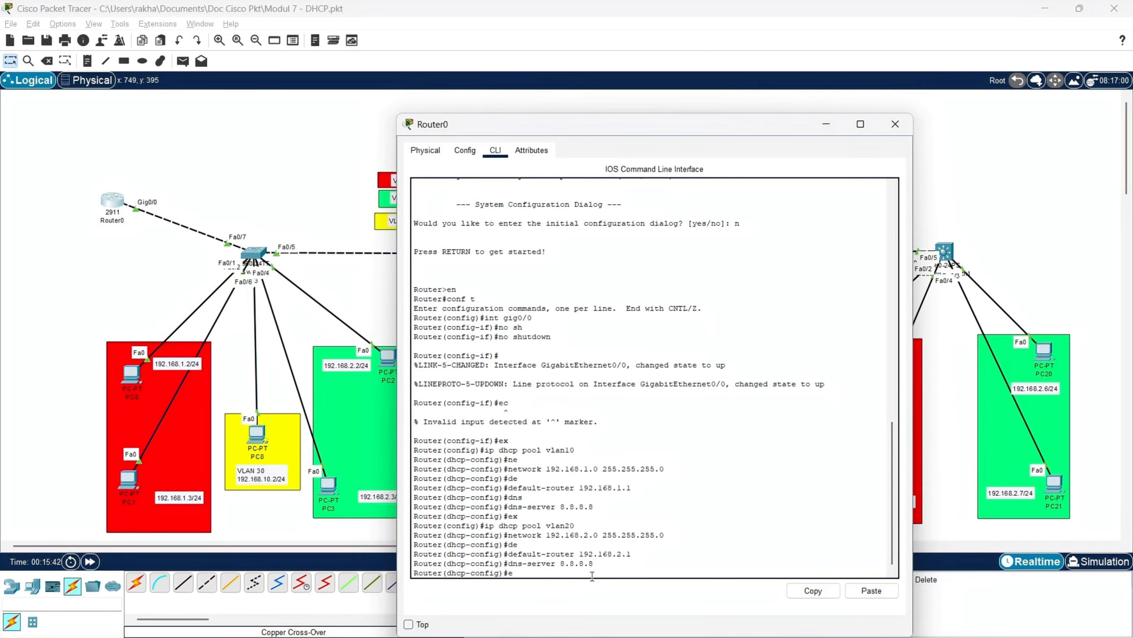
type("x")
key("Return")
Step: Create the DHCP pool vlan30 on Router0 with network 192.168.10.0 and mask 255.255.255.0
type("ig)#i")
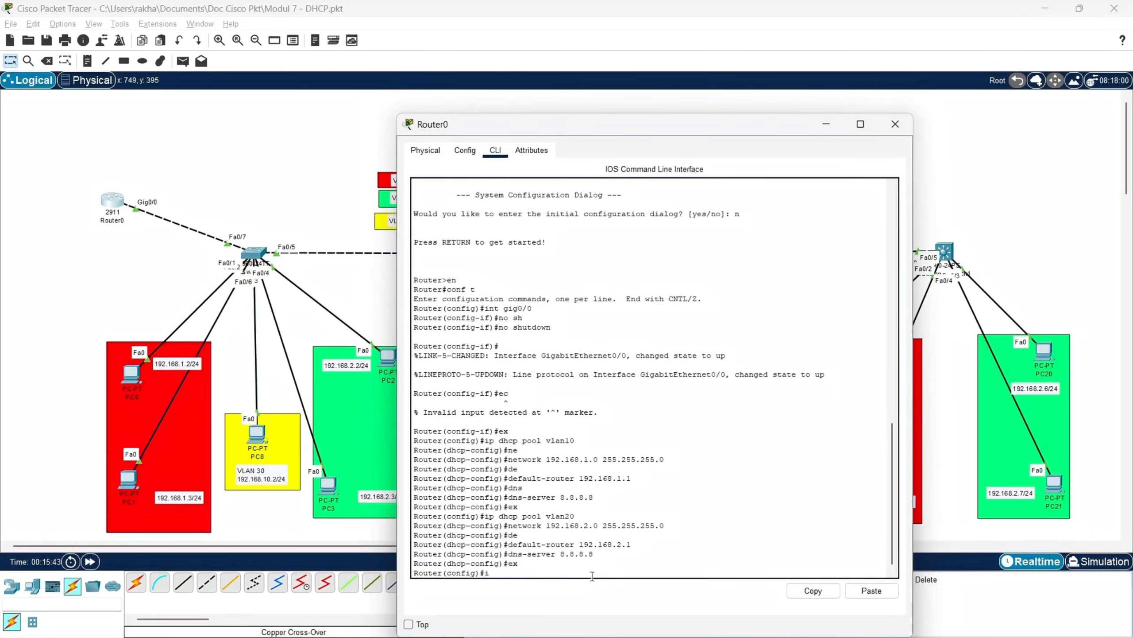
type("p dhcp pool vlan30")
key("Return")
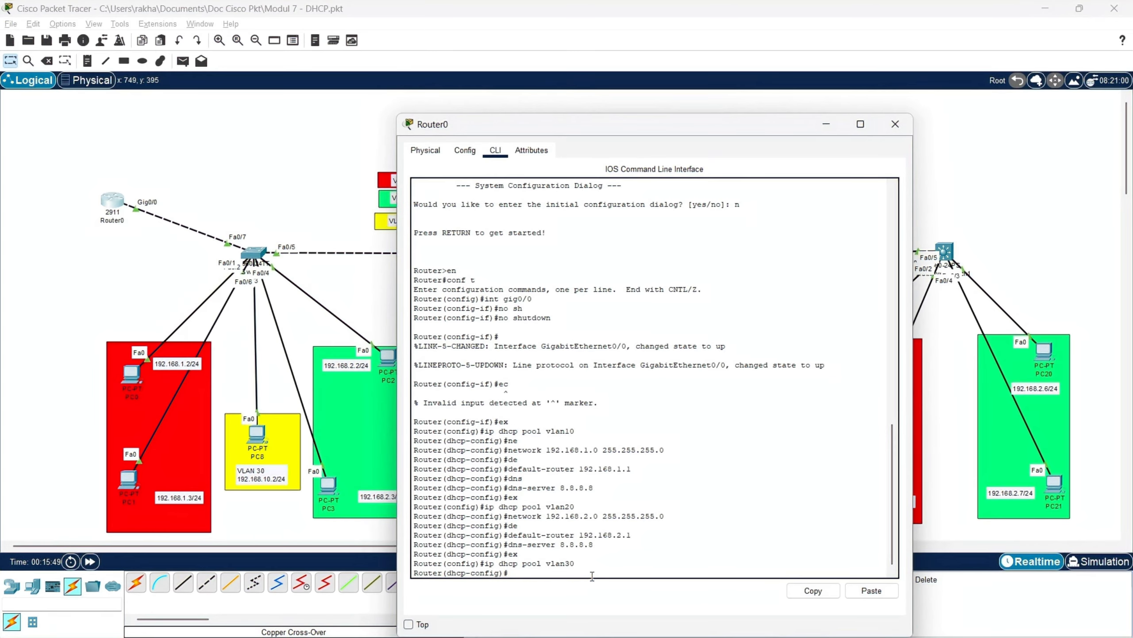
type("ne")
key("Tab")
type("1")
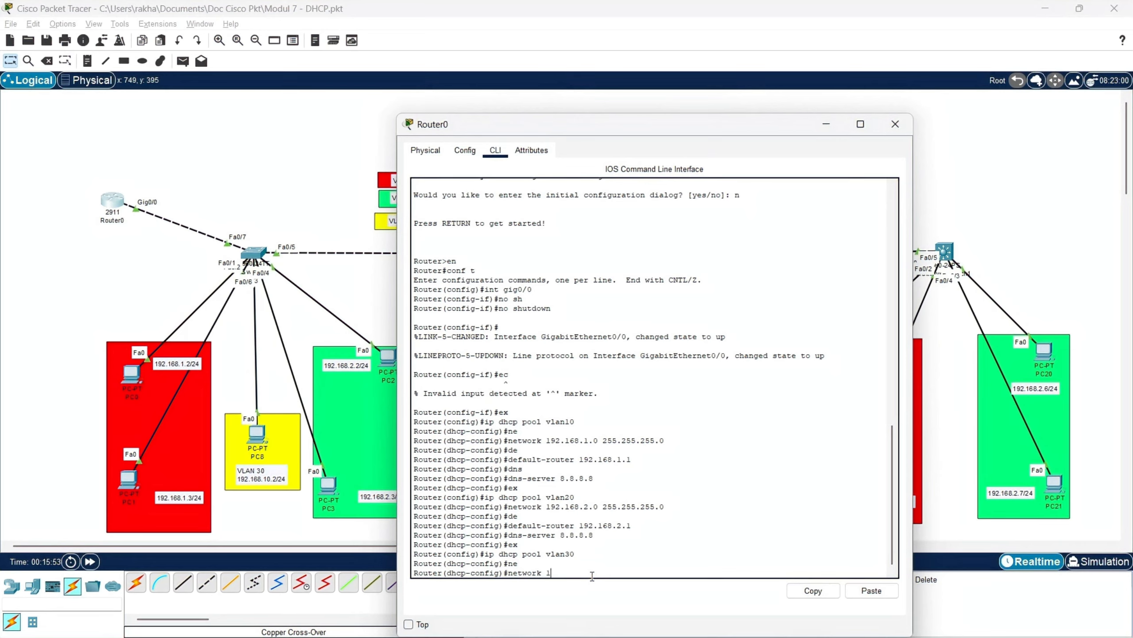
type("92.168.10.0 255.255.255.0")
key("Return")
Step: Set pool vlan30's default router to 192.168.10.1 and DNS server to 8.8.8.8, and leave the pool configuration
type("de")
key("Tab")
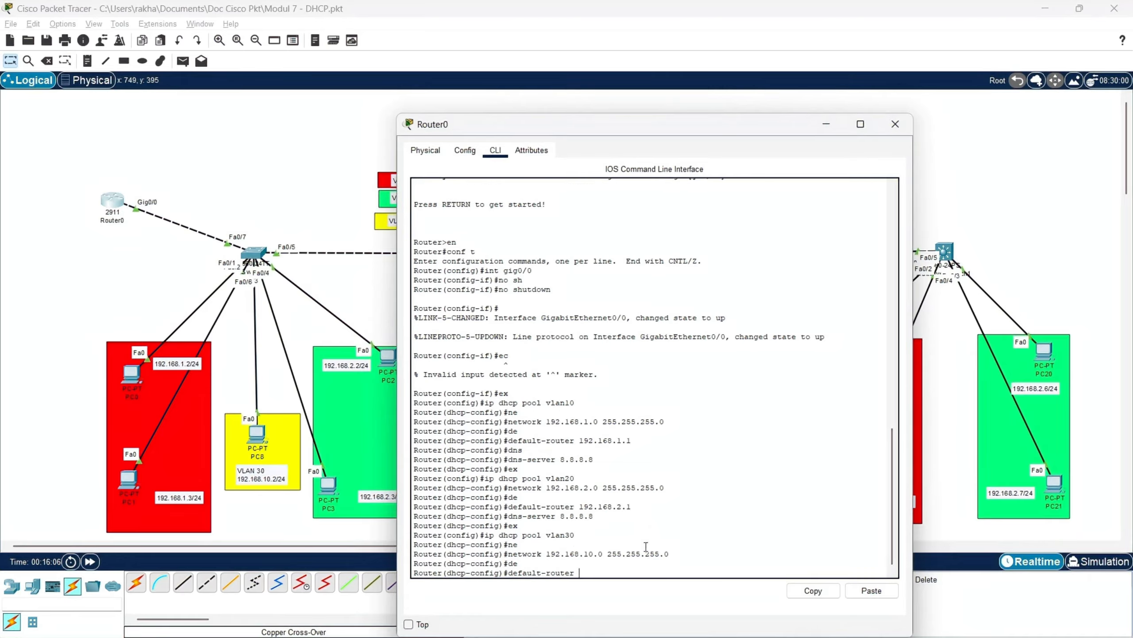
type("192.168.")
type("10.2")
type("10.1")
key("Return")
type("dn")
key("Tab")
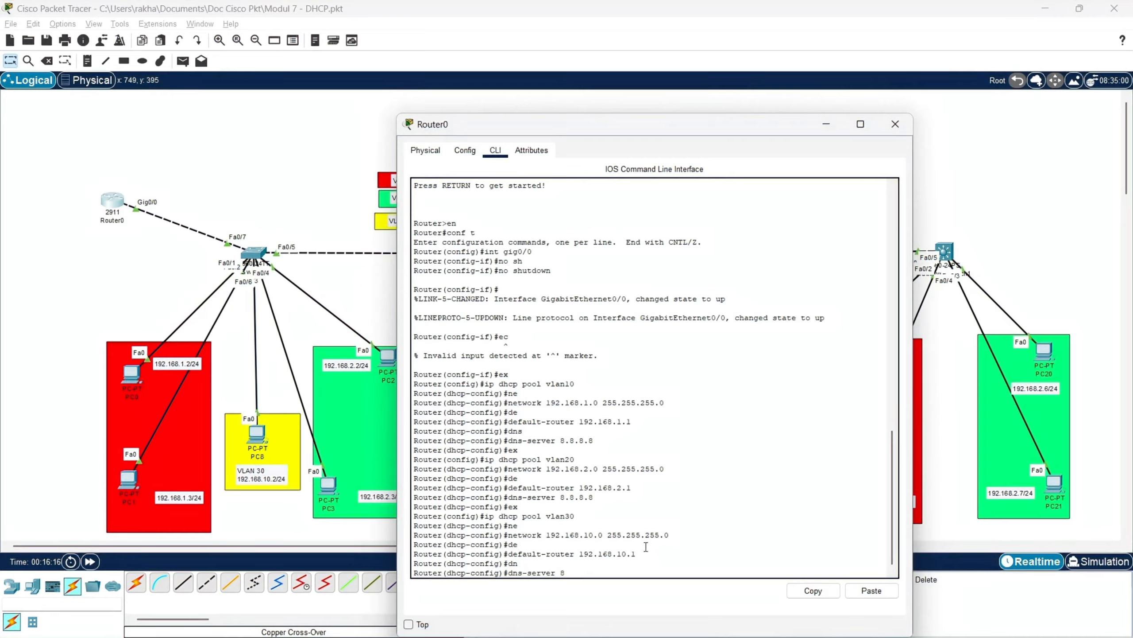
type(".8.8.8")
key("Return")
type("ex")
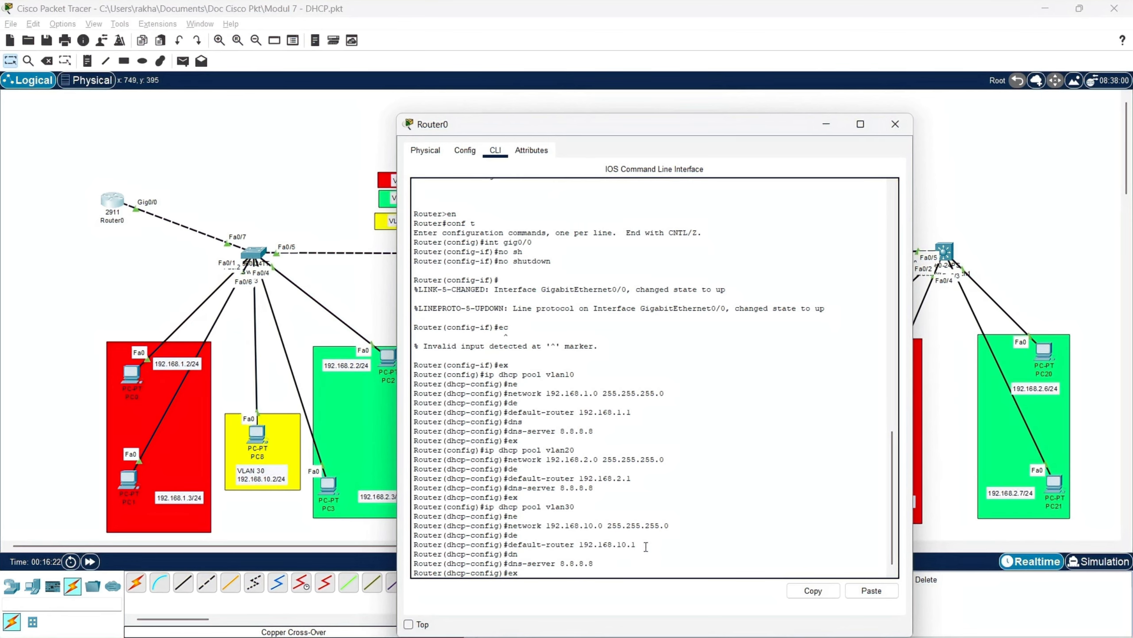
key("Return")
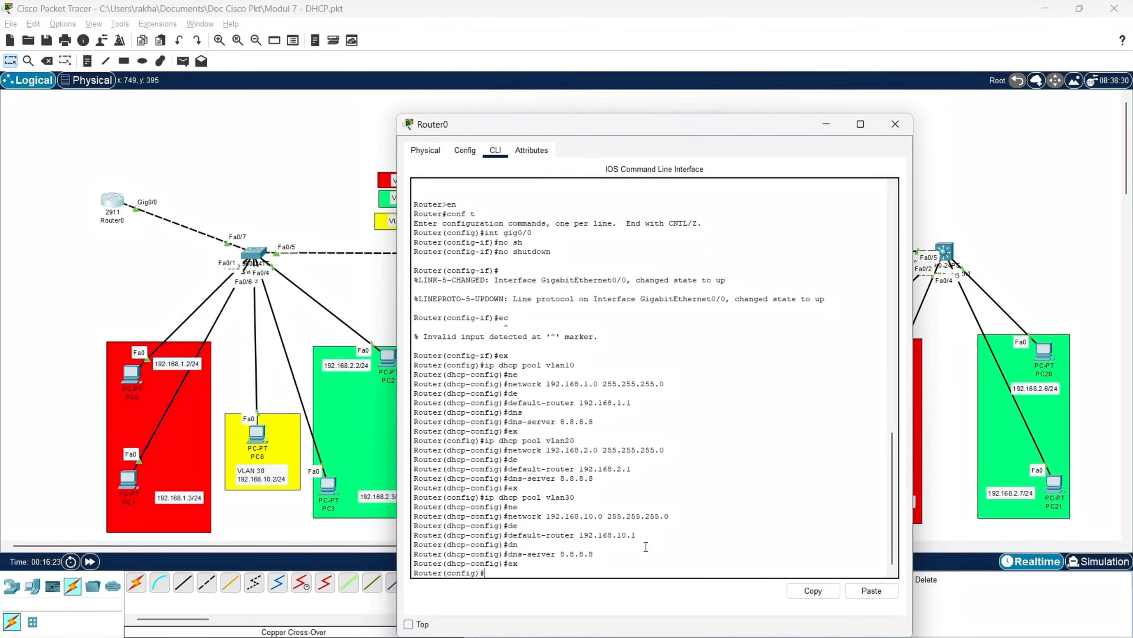
Step: Send a simple PDU from PC0 to the 192.168.1.4 PC in VLAN 10, and clear the scenario's PDU list
left_click(826, 123)
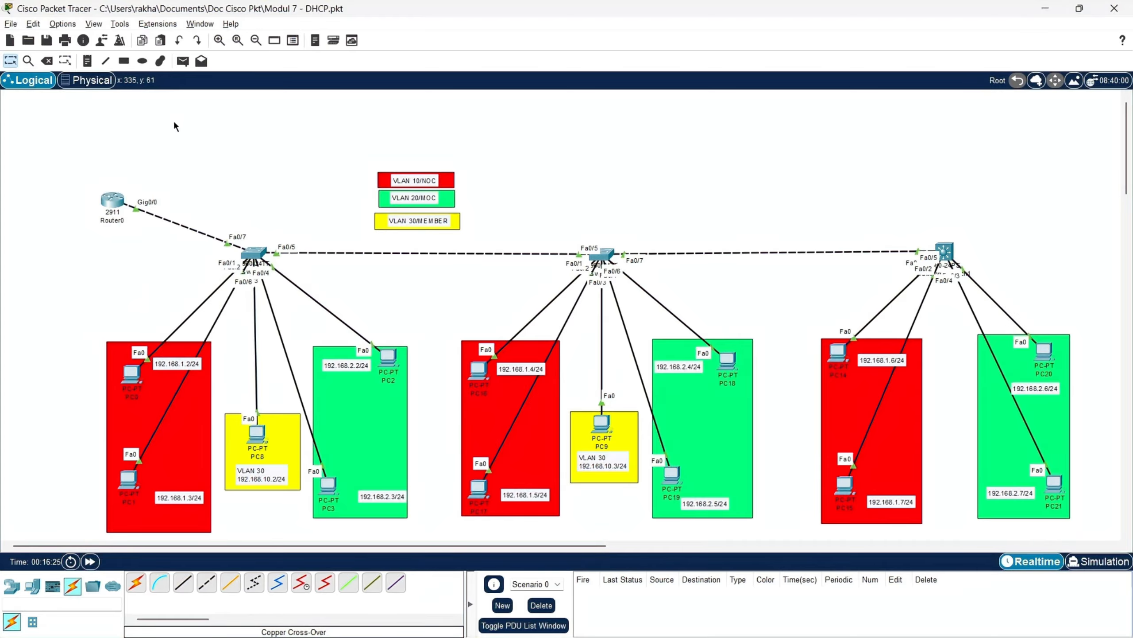
left_click(183, 61)
left_click(131, 375)
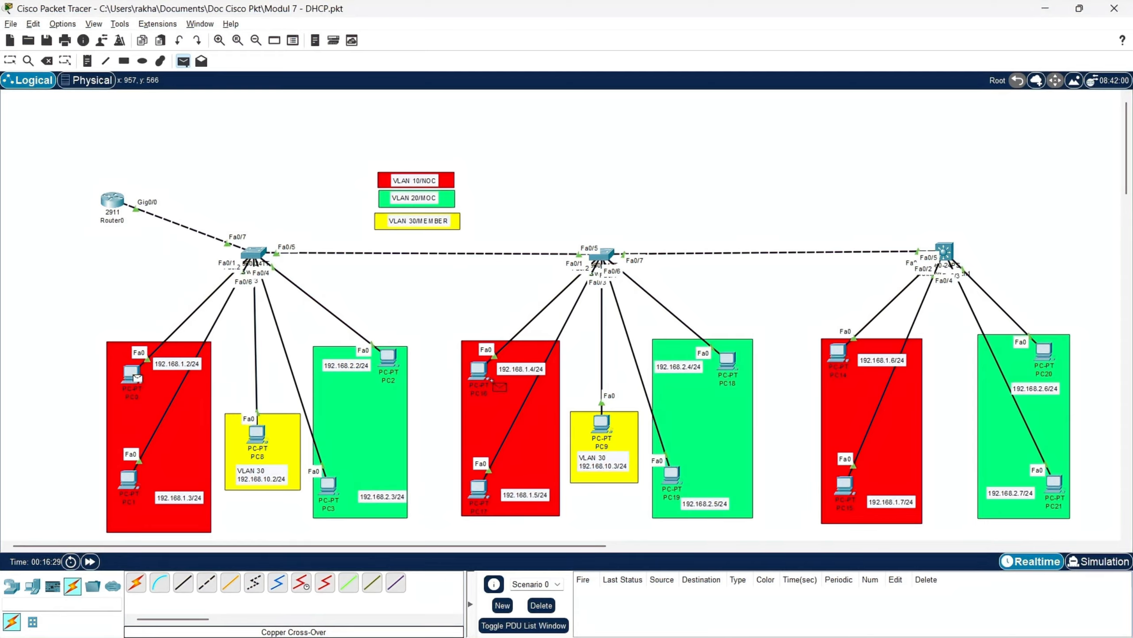
left_click(478, 369)
left_click(541, 604)
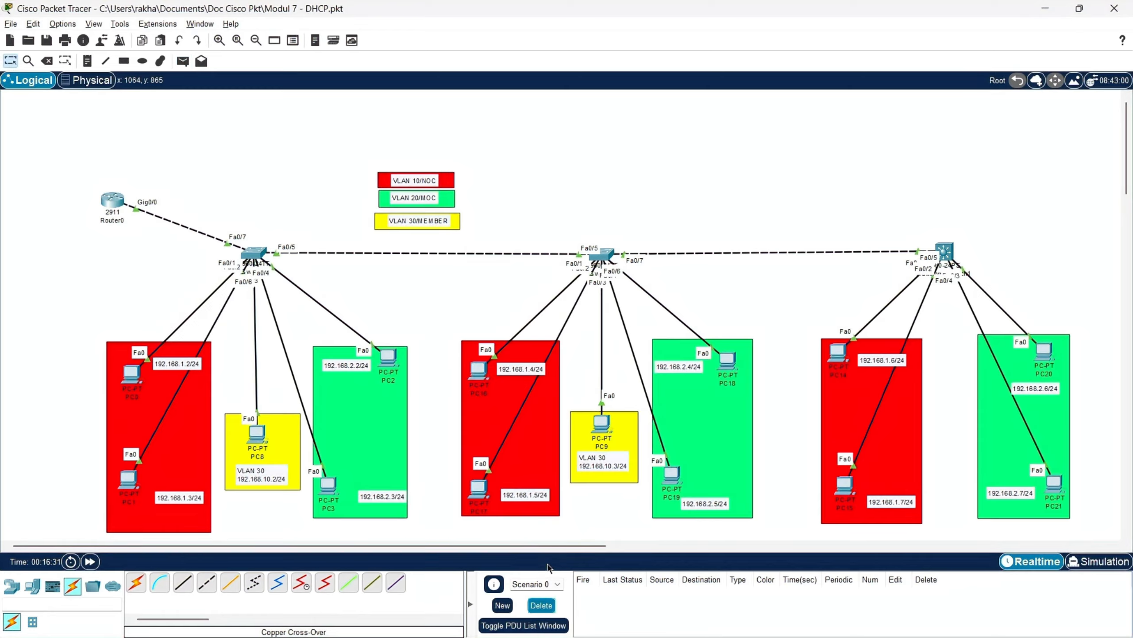
Step: Test connectivity between VLANs 10 and 30 by sending a simple PDU from PC0 to PC9 and firing it again
left_click(182, 61)
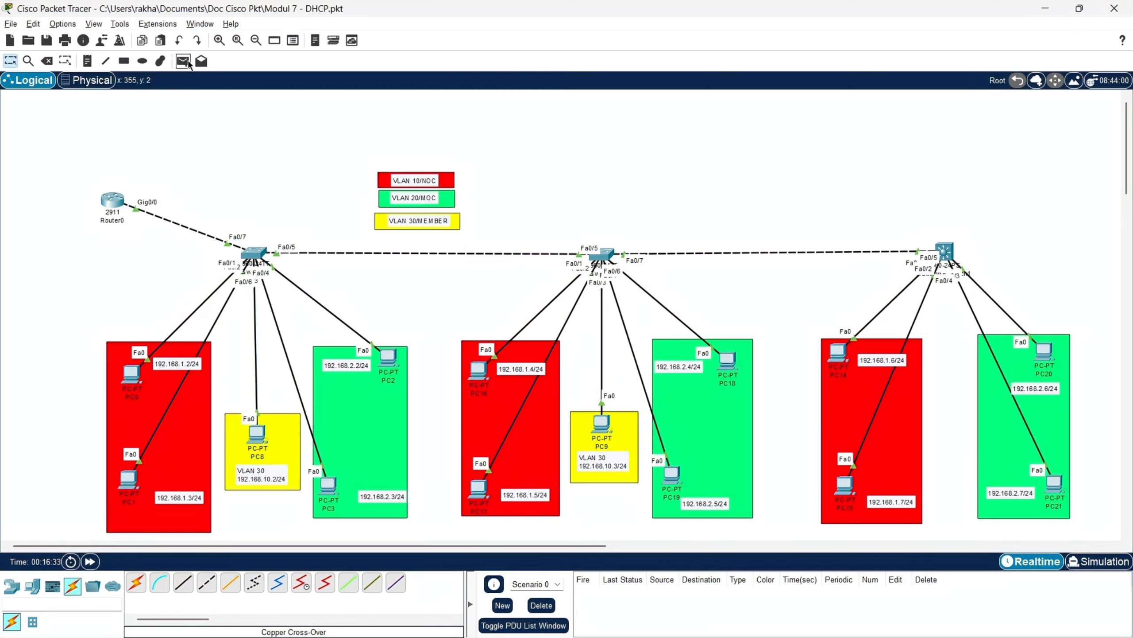
left_click(126, 371)
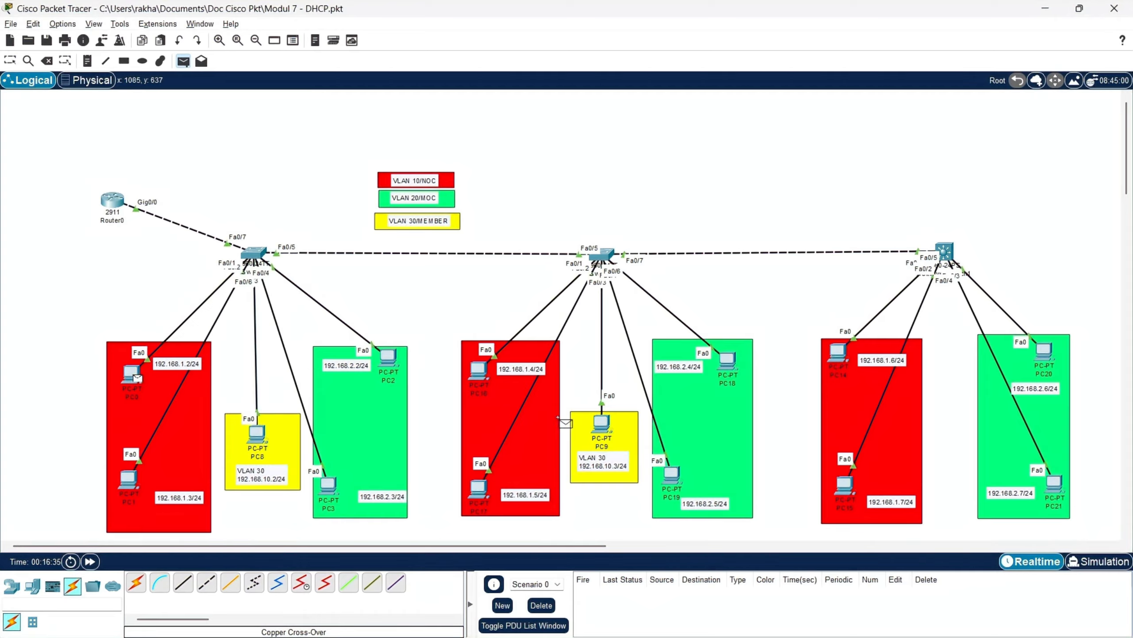
left_click(602, 425)
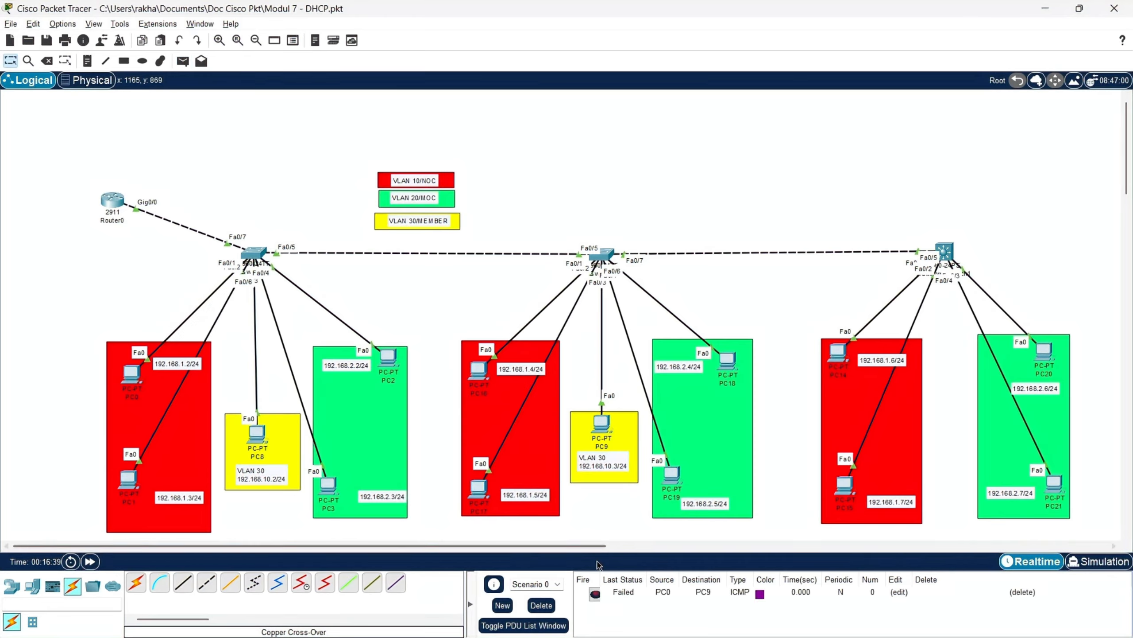
double_click(594, 594)
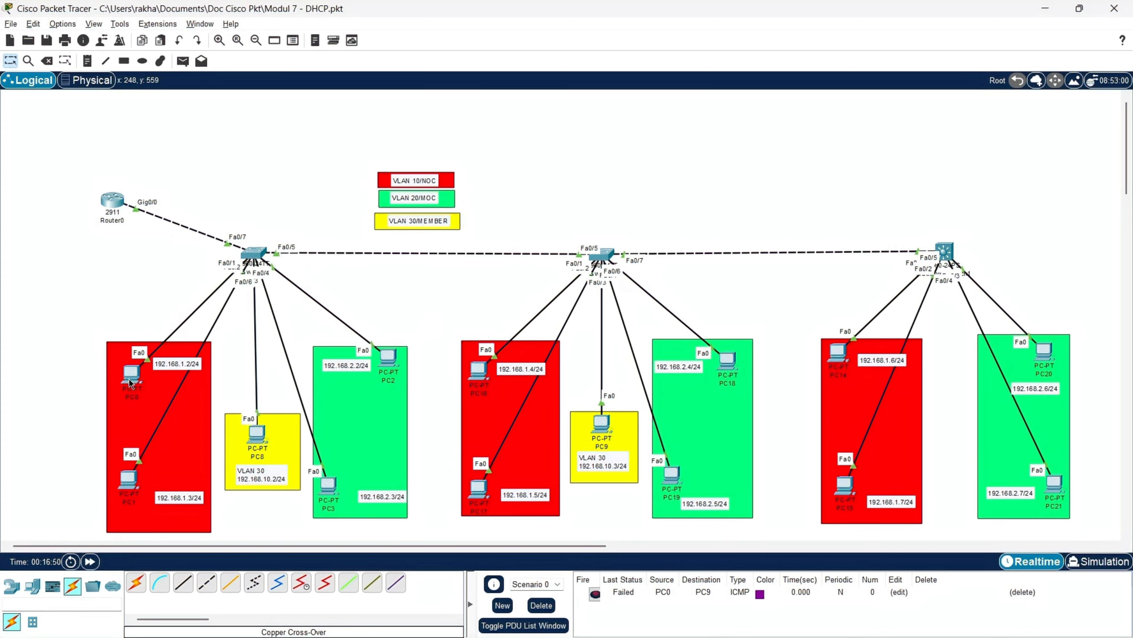
Step: Set PC0's IPv4 default gateway to 192.168.1.1
left_click(130, 380)
left_click(471, 213)
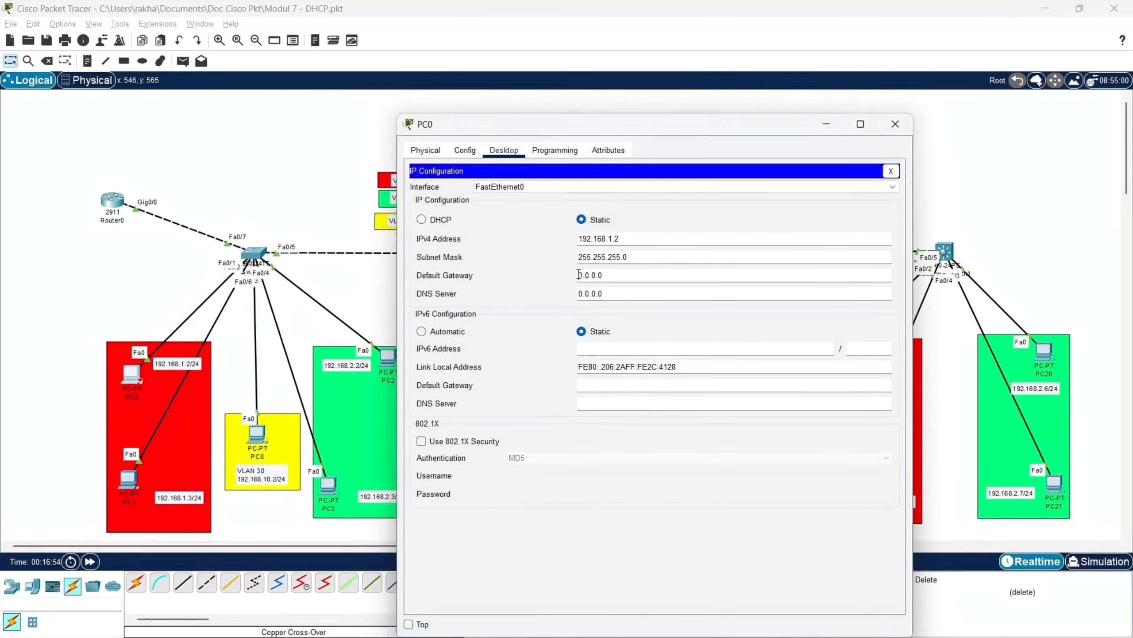
left_click_drag(579, 275, 661, 273)
key("BackSpace")
type("192.168.1.1")
key("BackSpace")
key("BackSpace")
key("BackSpace")
type("1.1")
left_click(896, 124)
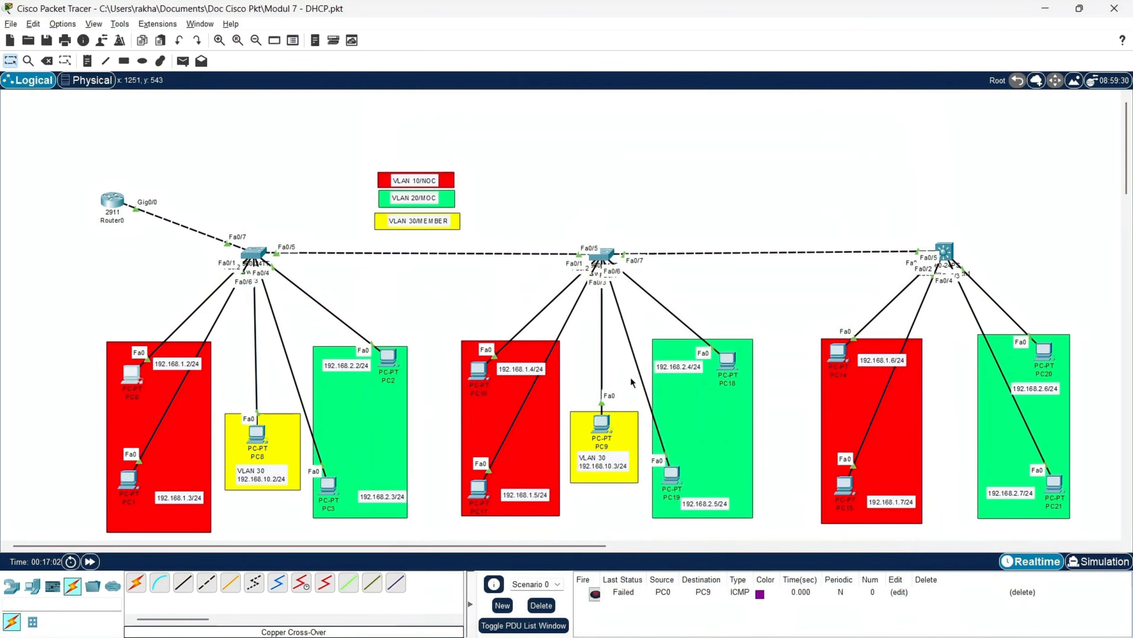
Step: Set PC9's IPv4 default gateway to 192.168.10.1
left_click(602, 423)
left_click(439, 188)
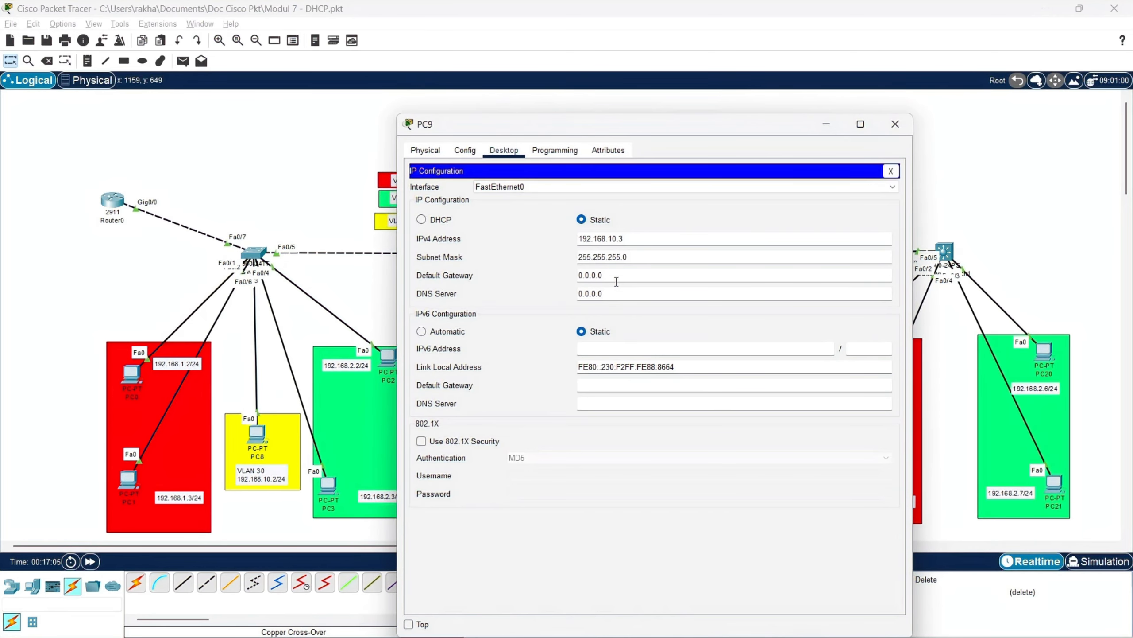
left_click_drag(581, 275, 615, 280)
key("BackSpace")
key("BackSpace")
type("192.168.2.1")
key("BackSpace")
key("BackSpace")
key("BackSpace")
type("10.1")
left_click(677, 222)
left_click(895, 124)
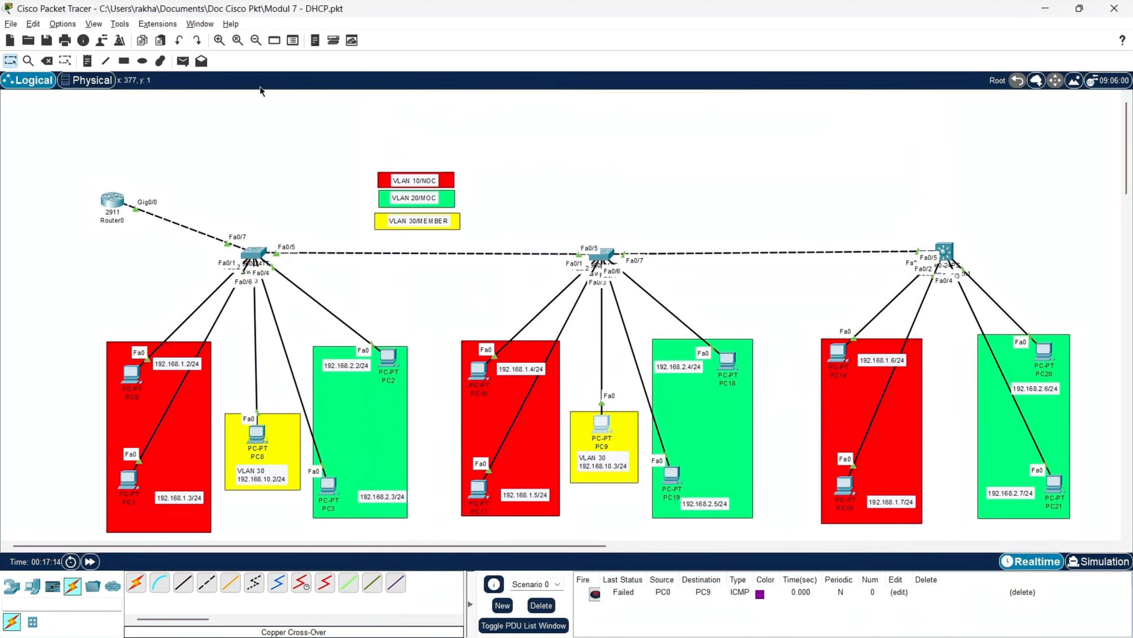
Step: Retest by sending another simple PDU from PC0 to PC9, and delete all PDUs from the scenario
left_click(182, 61)
left_click(132, 373)
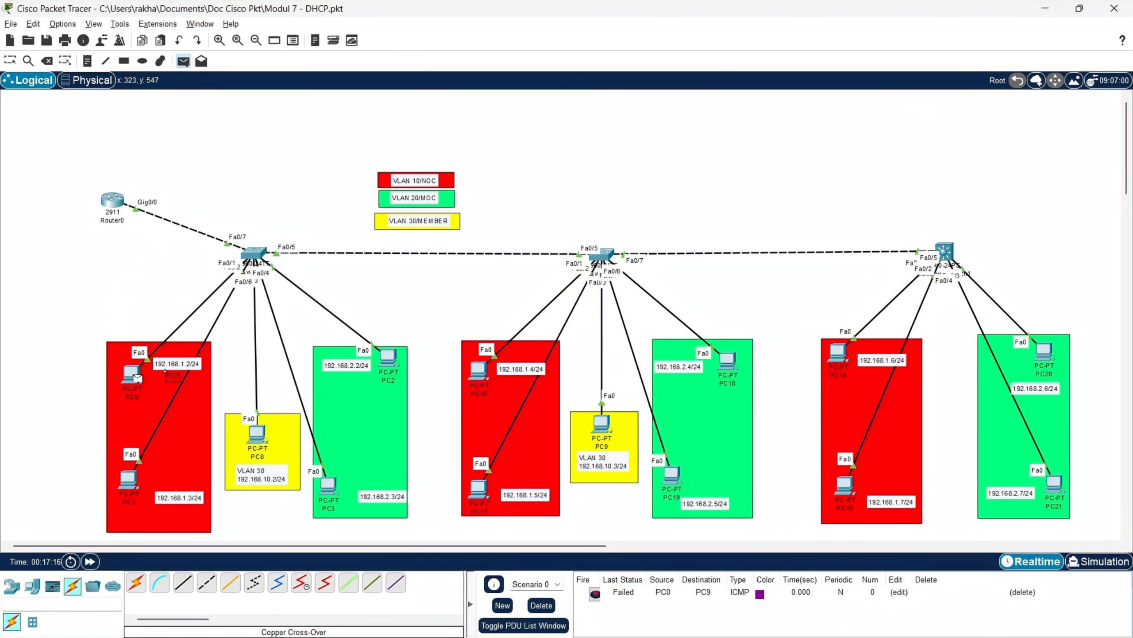
left_click(603, 429)
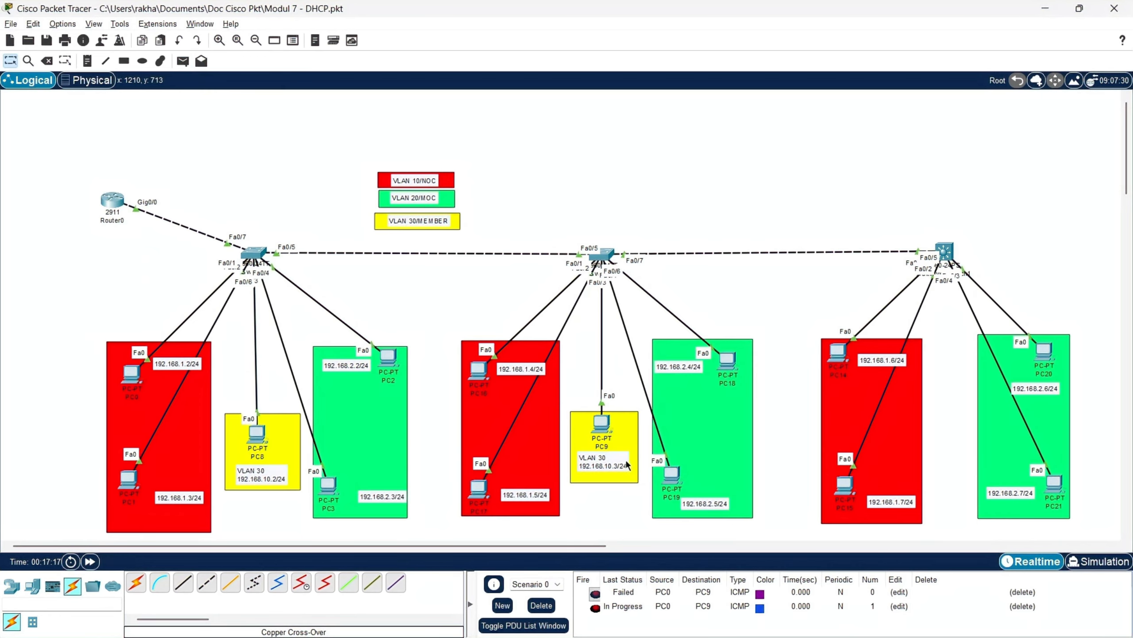
left_click(596, 608)
left_click(540, 606)
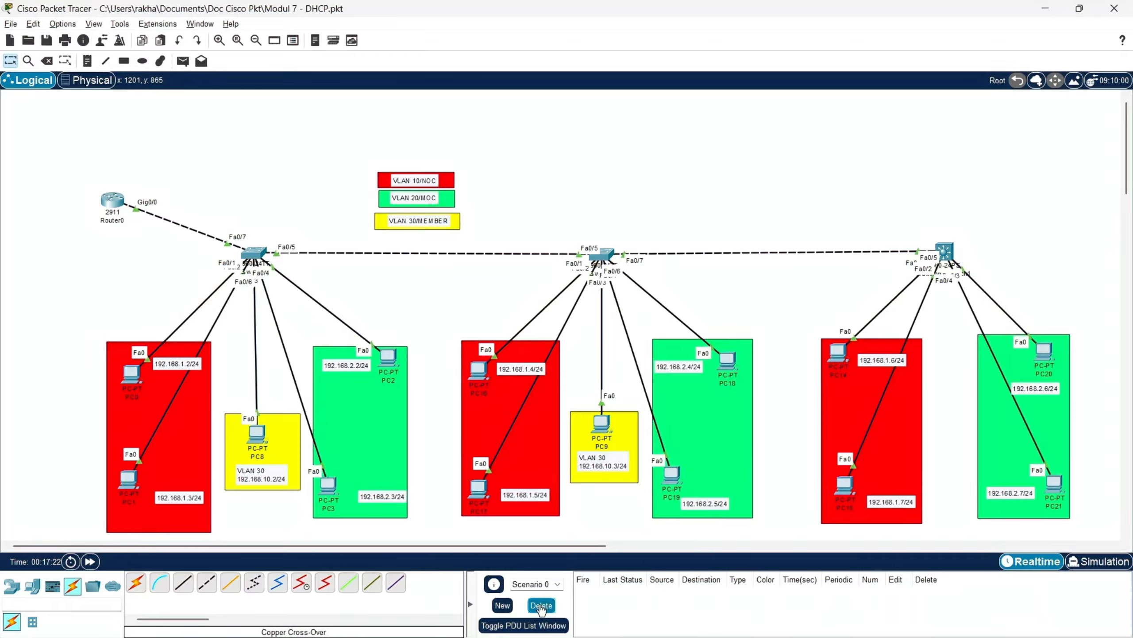
Step: Open Switch0's command line and enter global configuration mode
left_click(252, 253)
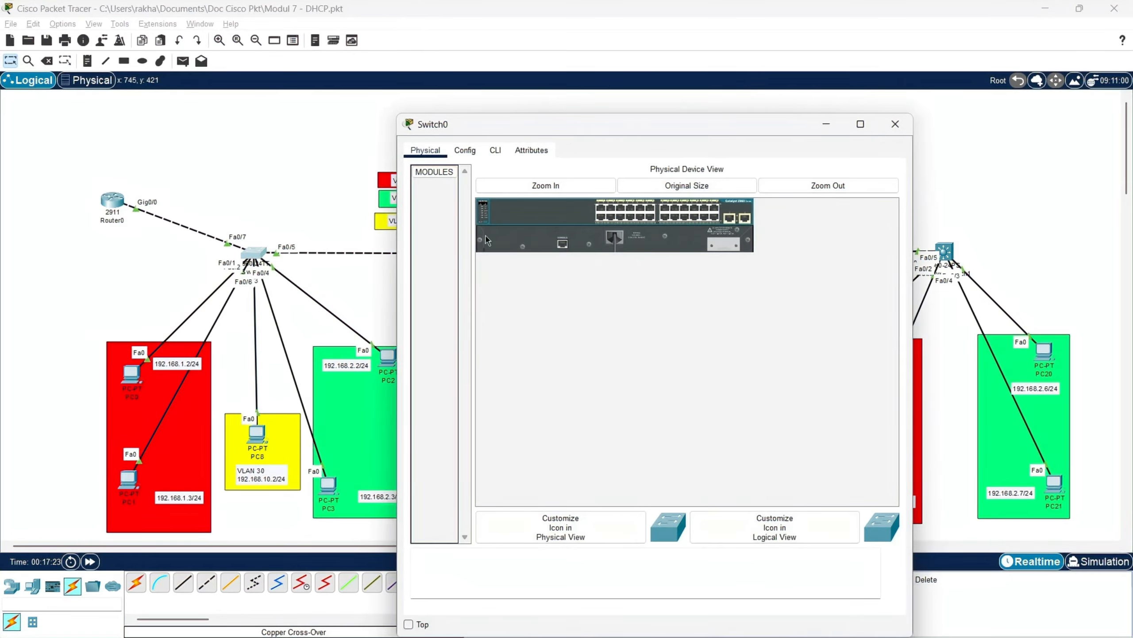
left_click(495, 150)
left_click(817, 565)
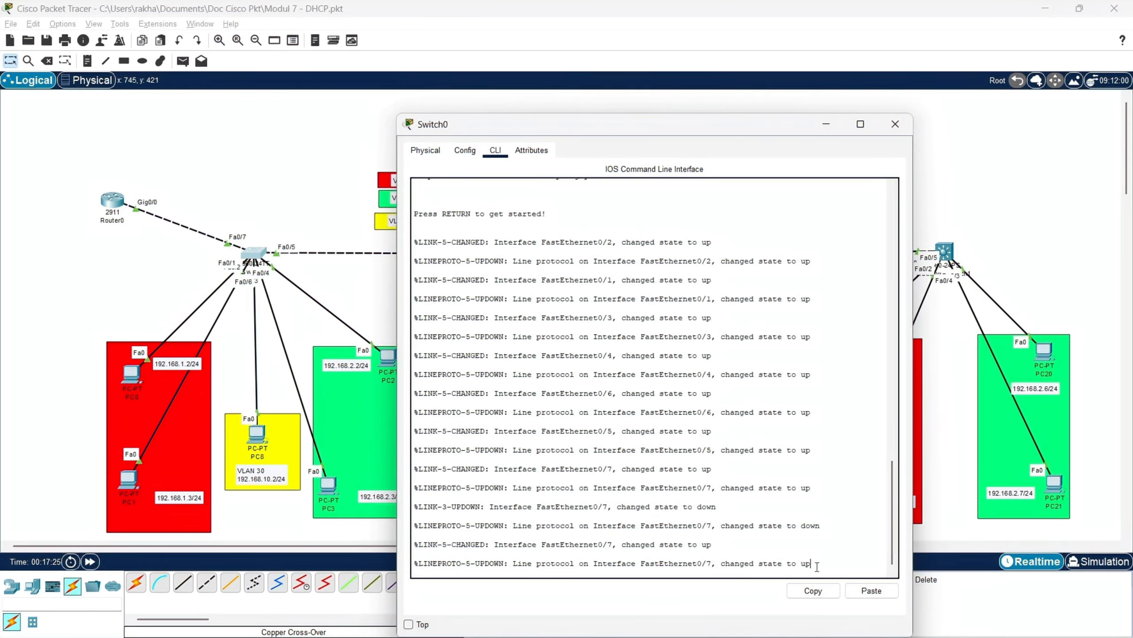
key("Return")
type("en")
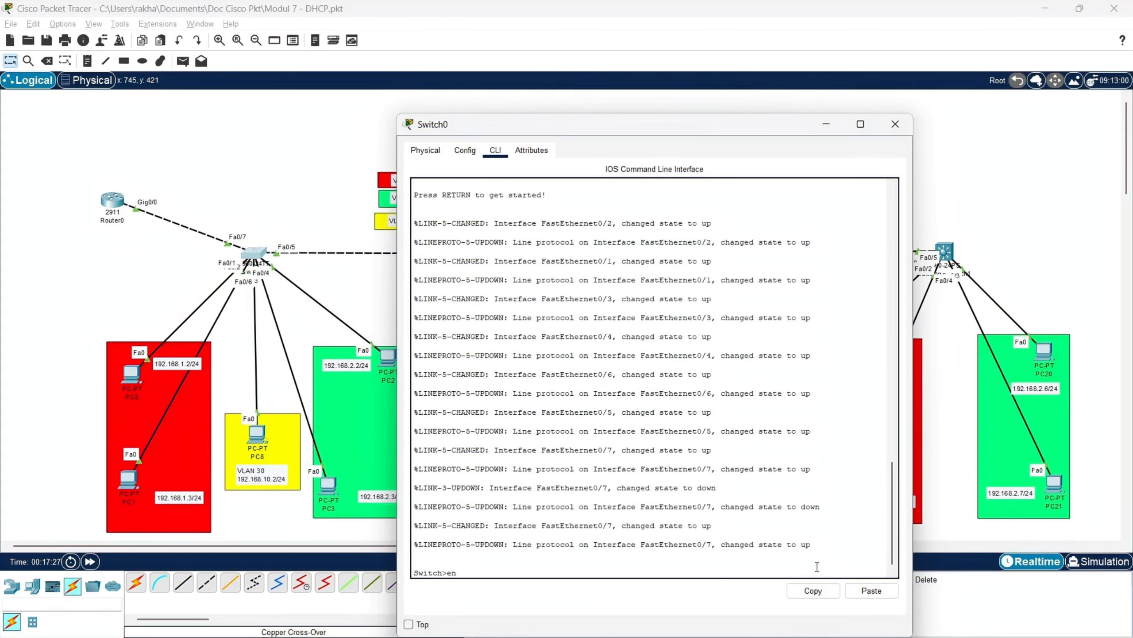
key("Return")
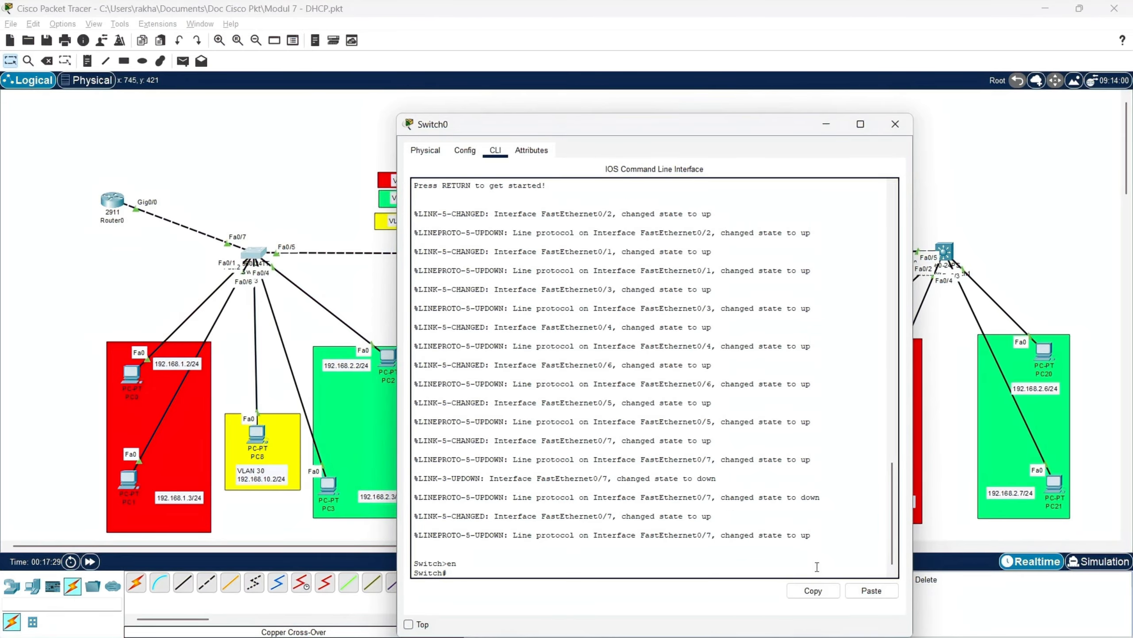
type("conf t")
key("Return")
Step: Set Switch0's interface fa0/7 to trunk mode, leave the interface configuration and minimize the switch window
type("int")
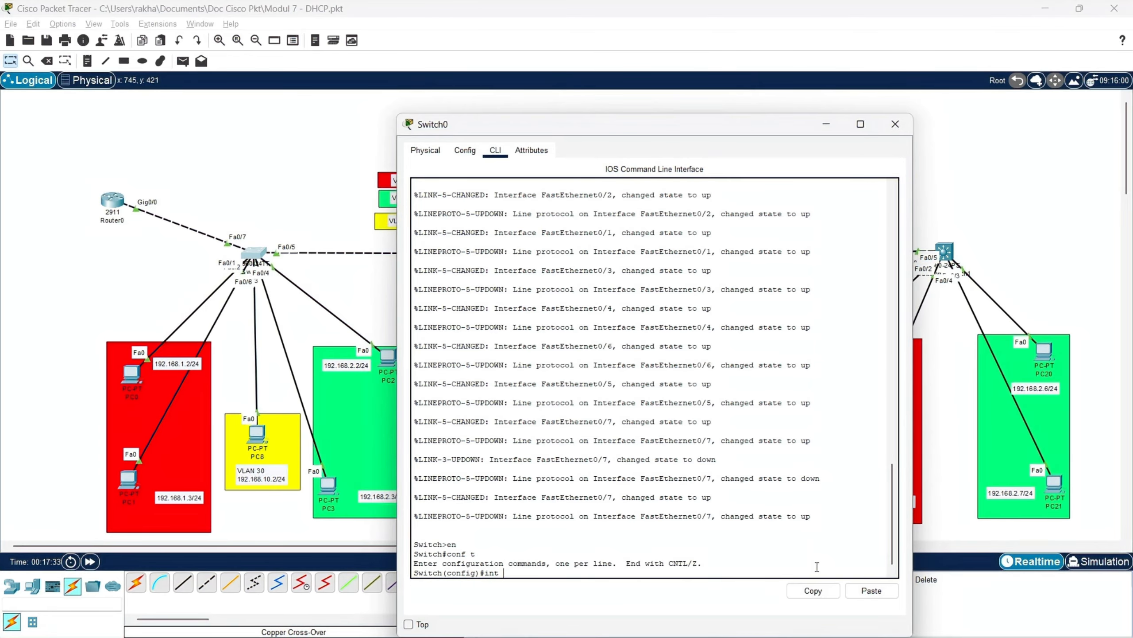
type(" fa0/7")
key("Return")
type("sw")
key("Tab")
type("mo")
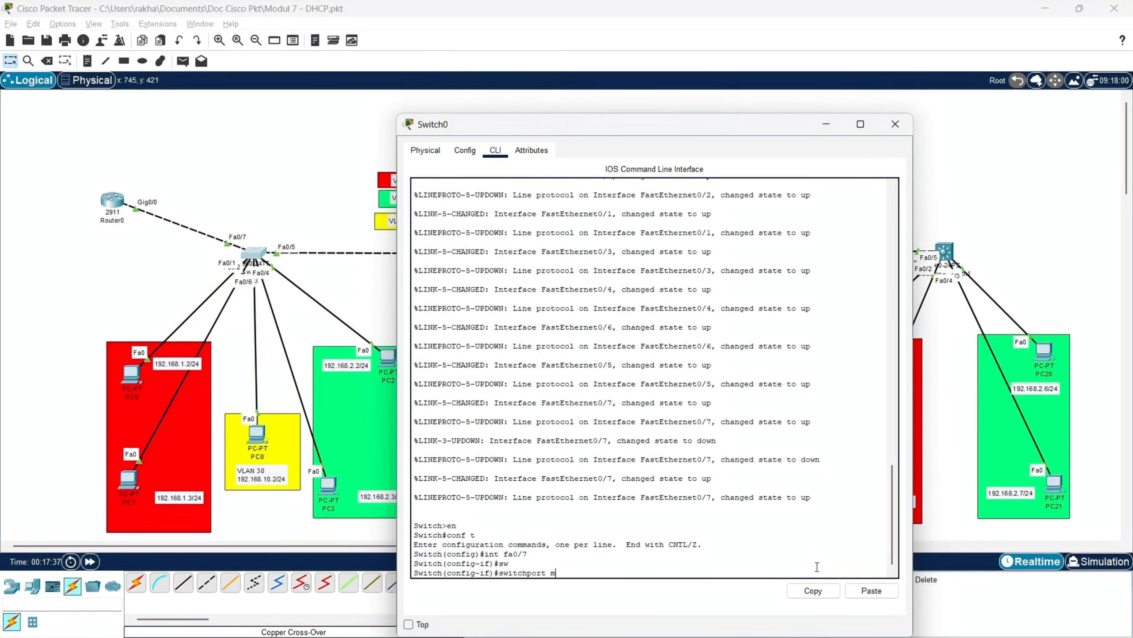
key("Tab")
type("tr")
key("Return")
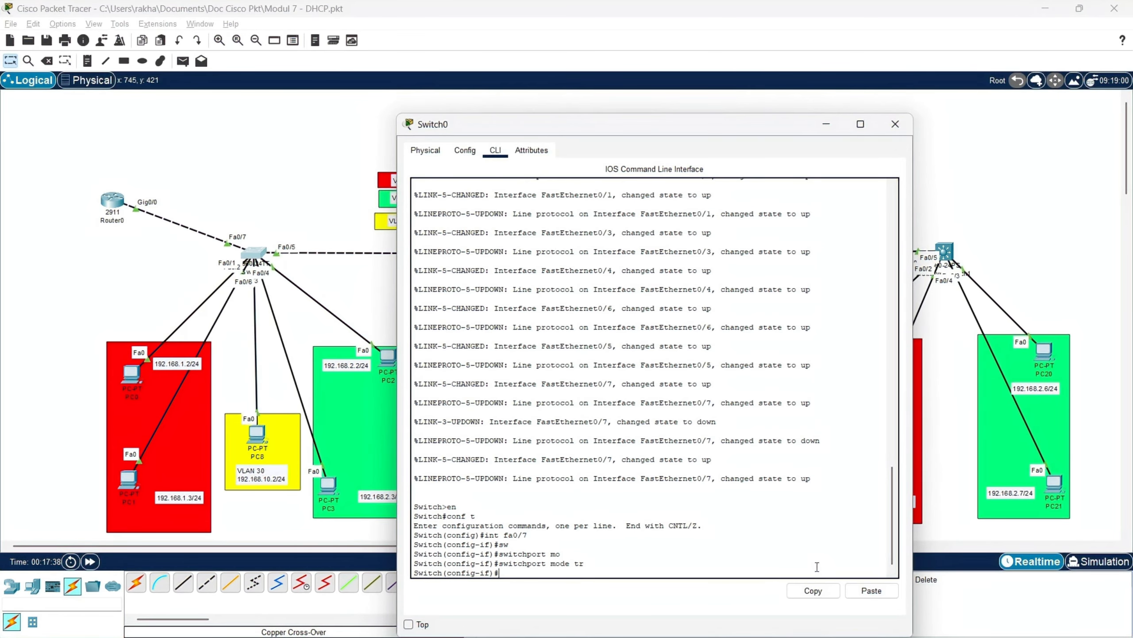
type("ex")
key("Return")
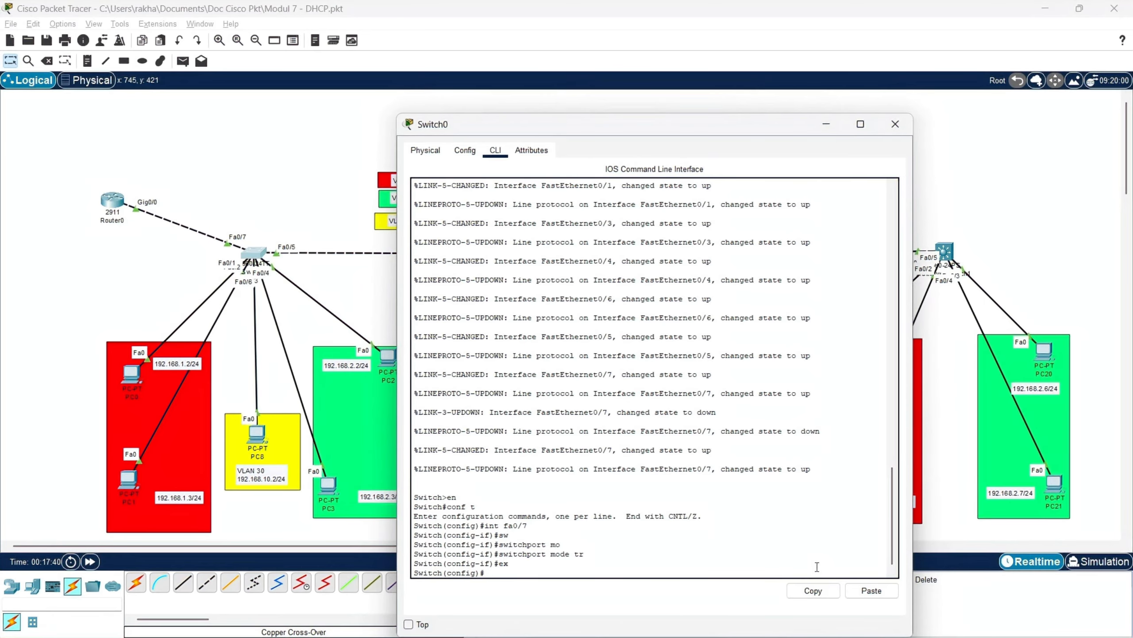
left_click(825, 125)
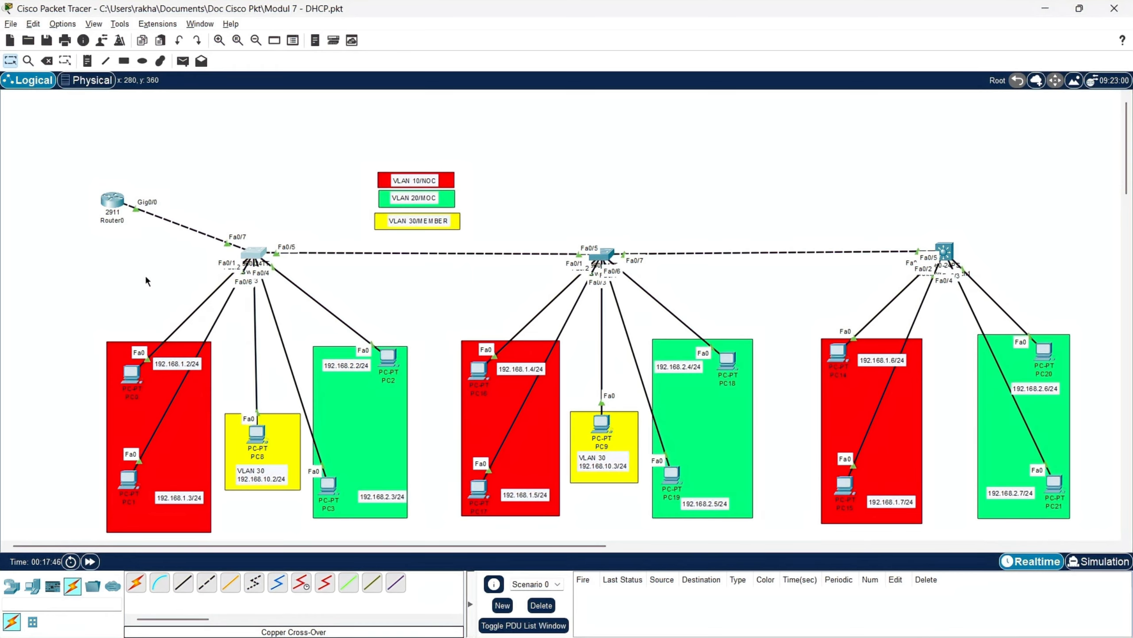
Step: Create subinterface gig0/0.10 on Router0 with dot1Q encapsulation for VLAN 10
left_click(112, 200)
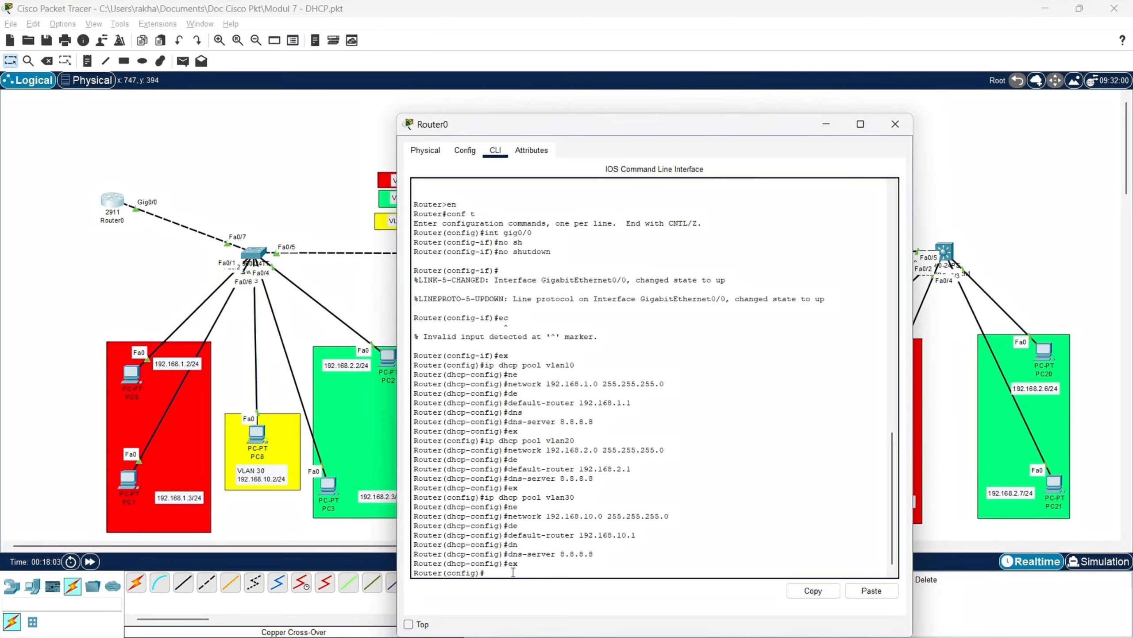
type("int gig0/0.10")
key("Return")
key("Return")
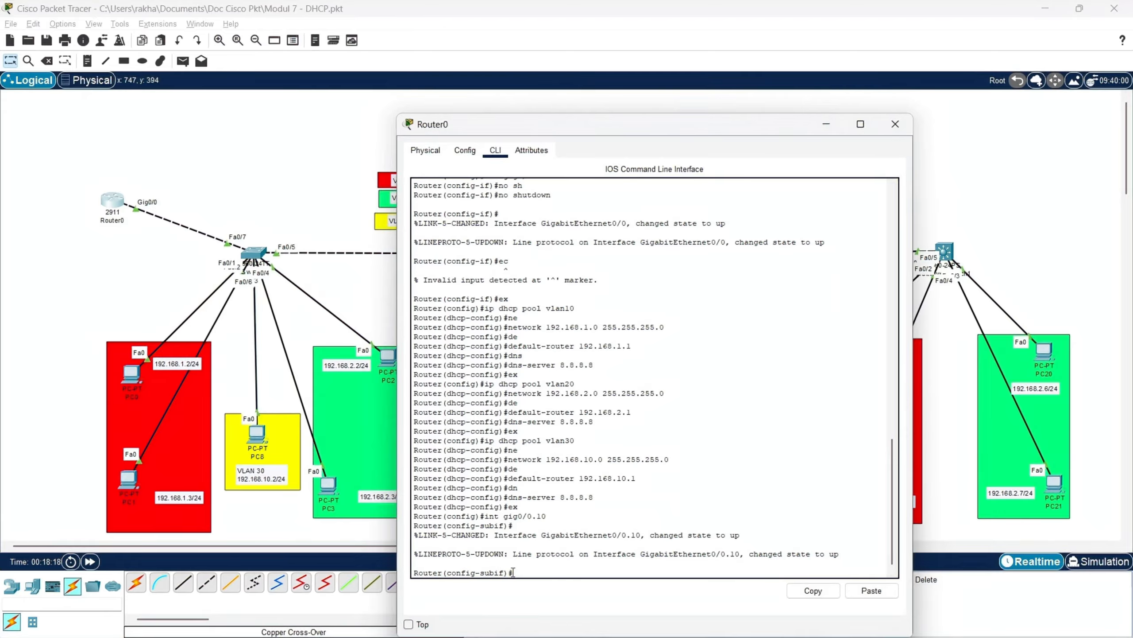
type("en")
key("Tab")
type("do")
key("Tab")
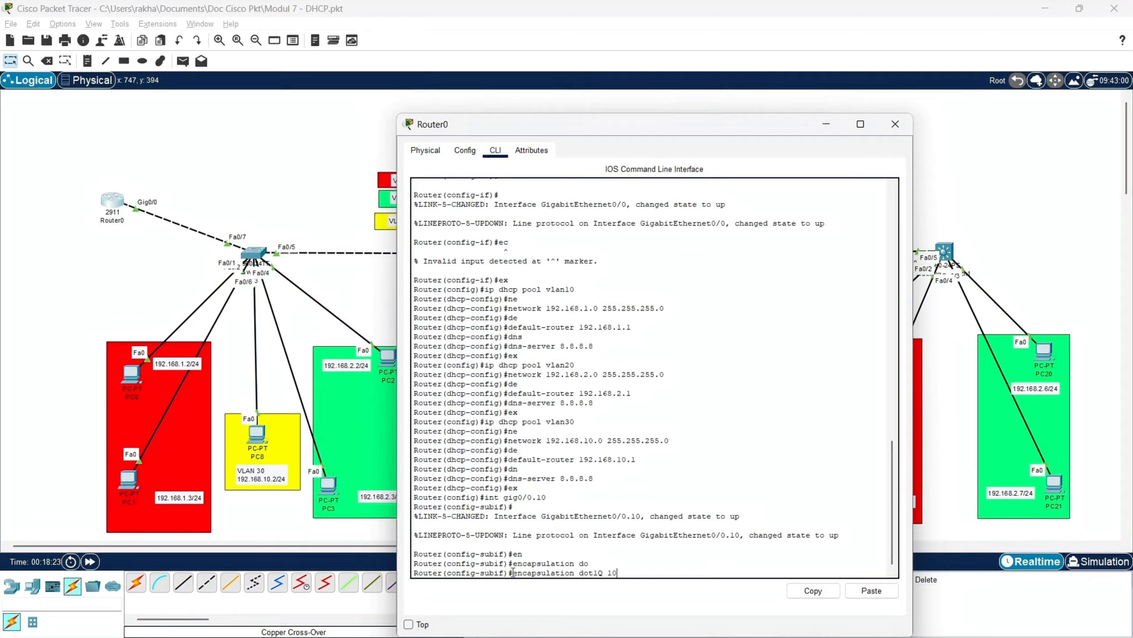
key("Return")
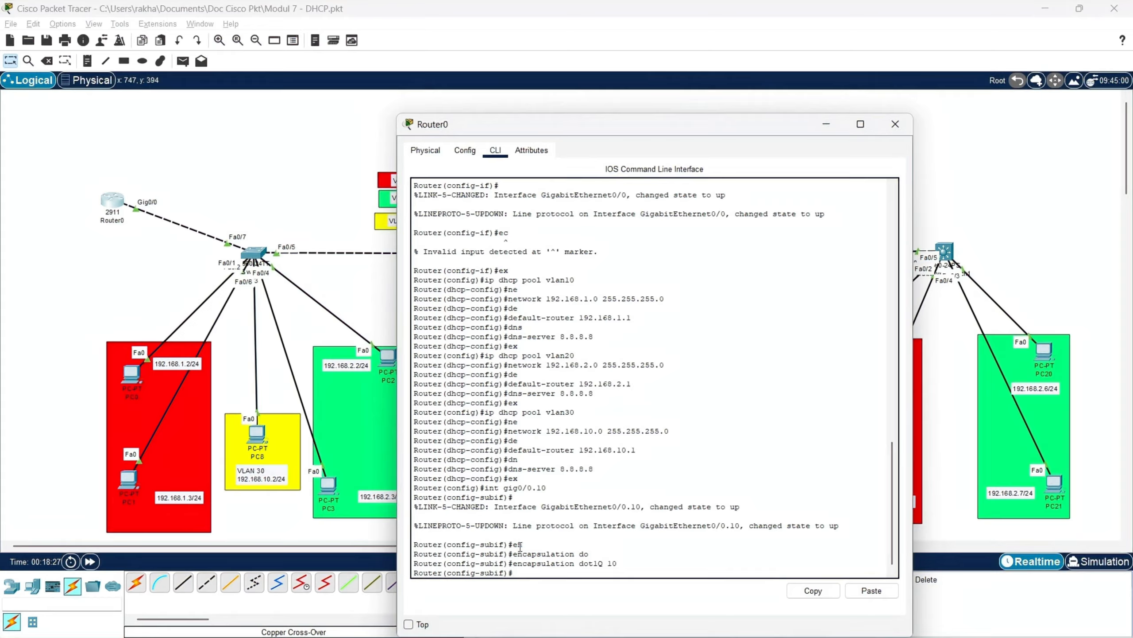
Step: Assign IP address 192.168.1.1 with mask 255.255.255.0 to subinterface gig0/0.10 and leave its configuration
type("ip add")
key("Tab")
type("192.16")
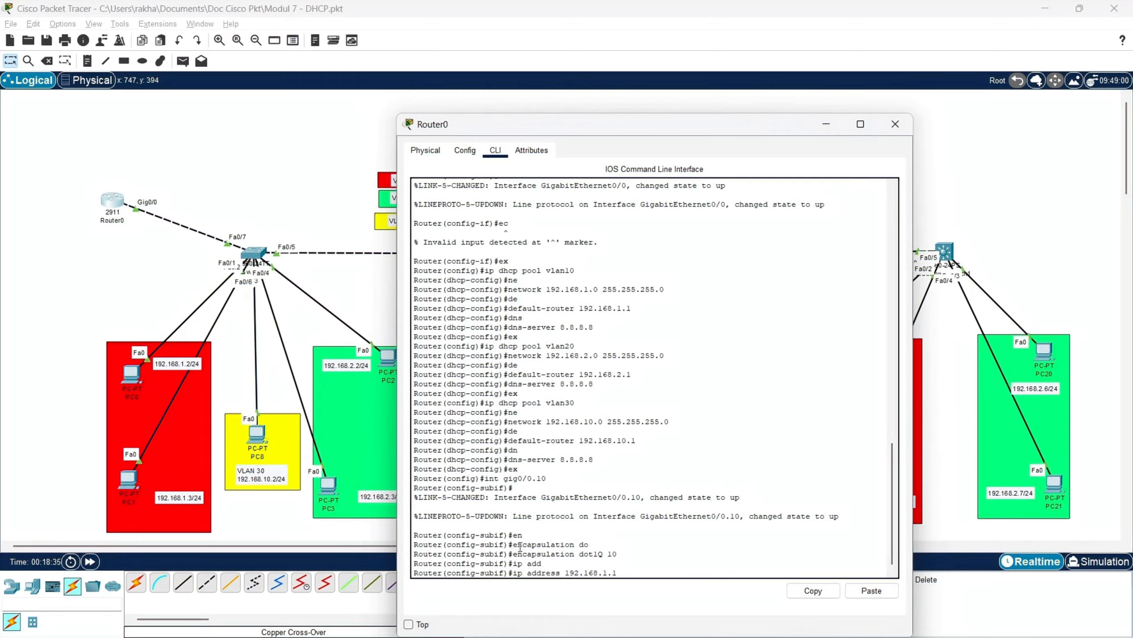
type("8.1.1 255.255.255.0")
key("Return")
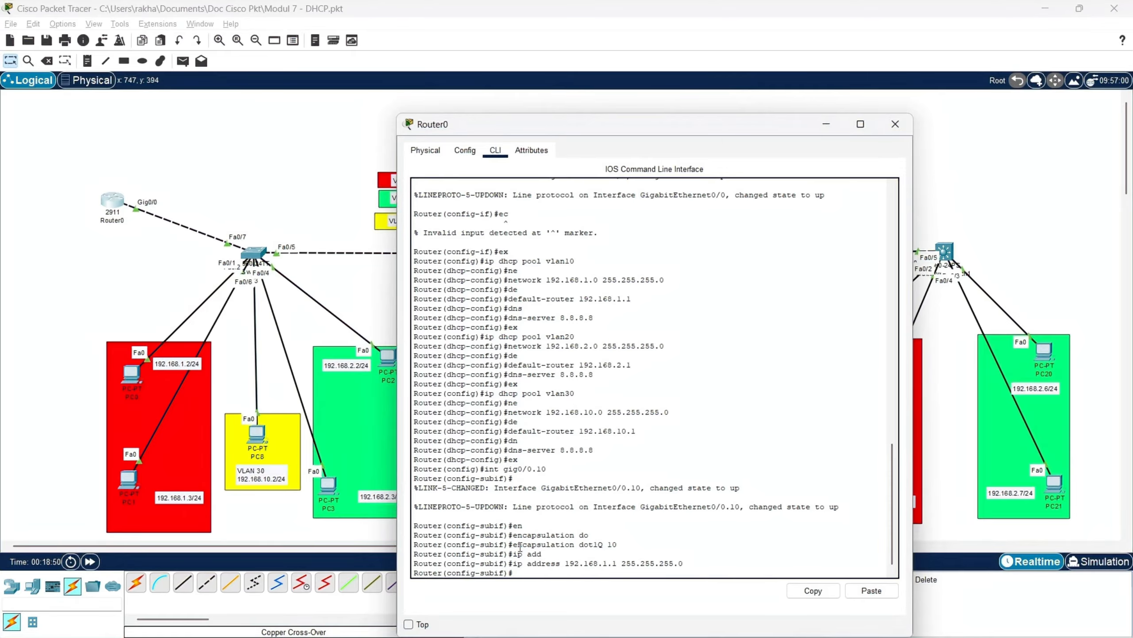
type("ex")
key("Return")
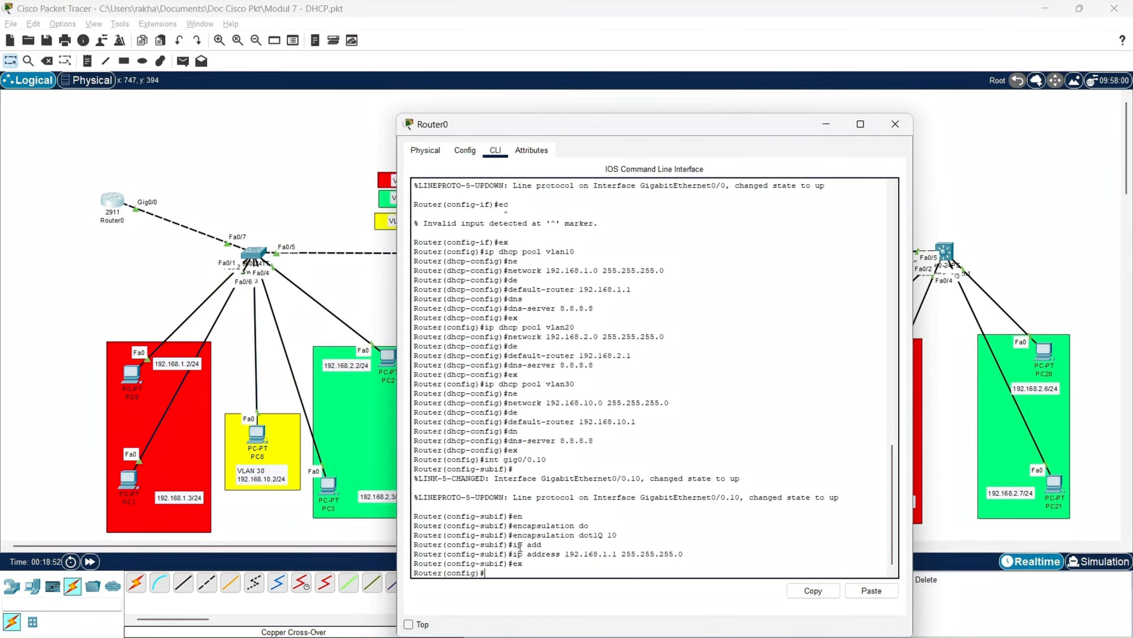
Step: Create subinterface gig0/0.30 on Router0 with dot1Q encapsulation for VLAN 30
type("ex")
key("Up")
key("BackSpace")
key("BackSpace")
type("30")
key("Return")
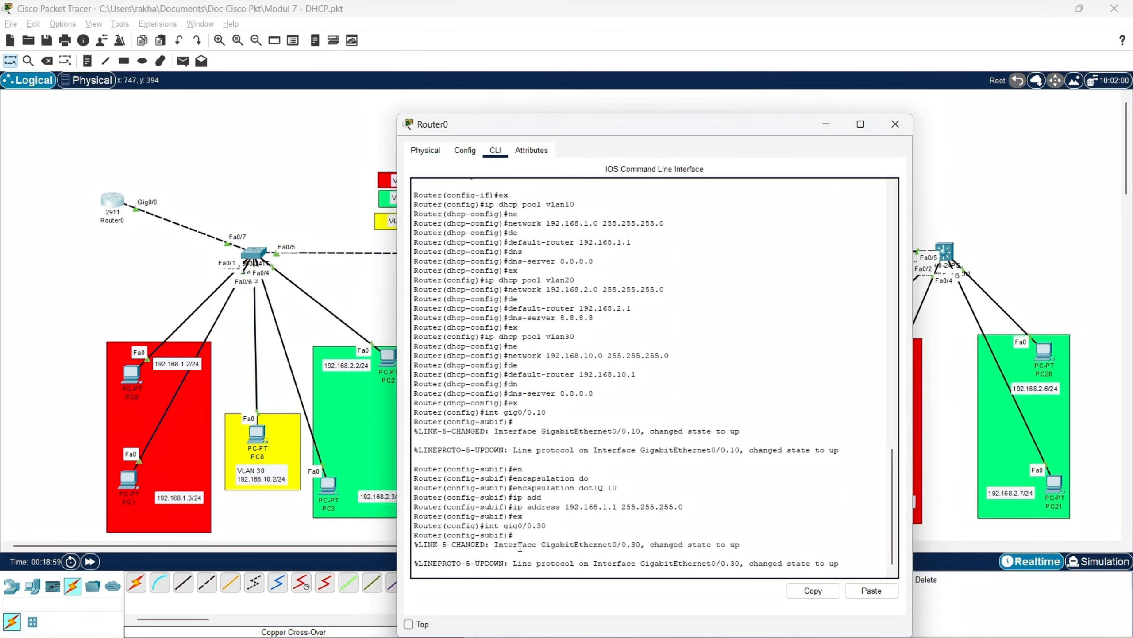
type("en")
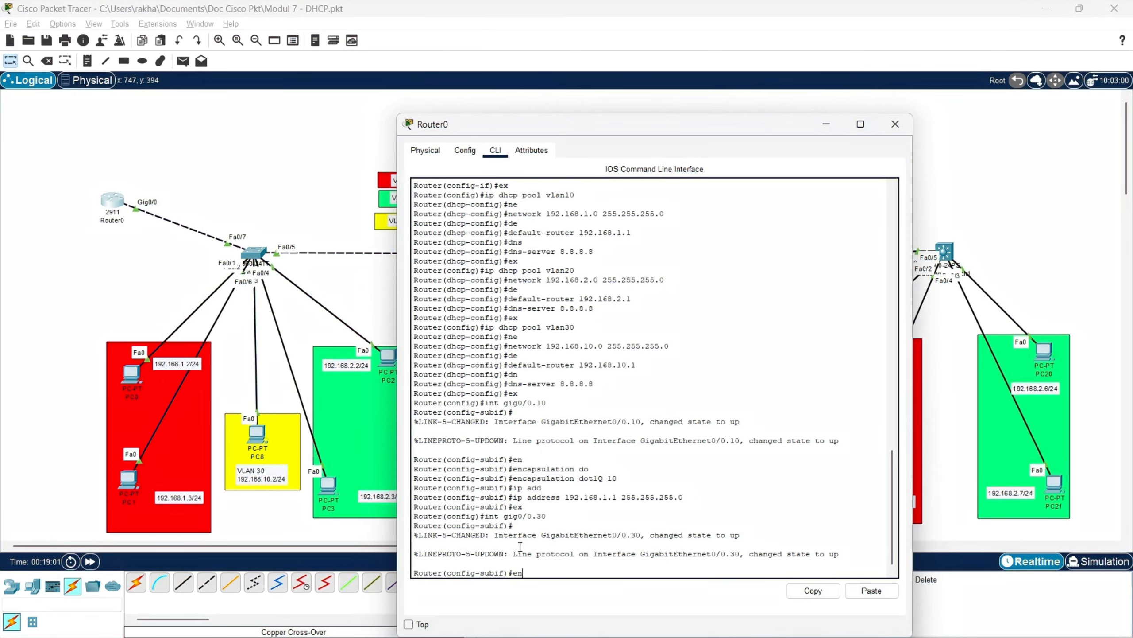
key("Tab")
type("do")
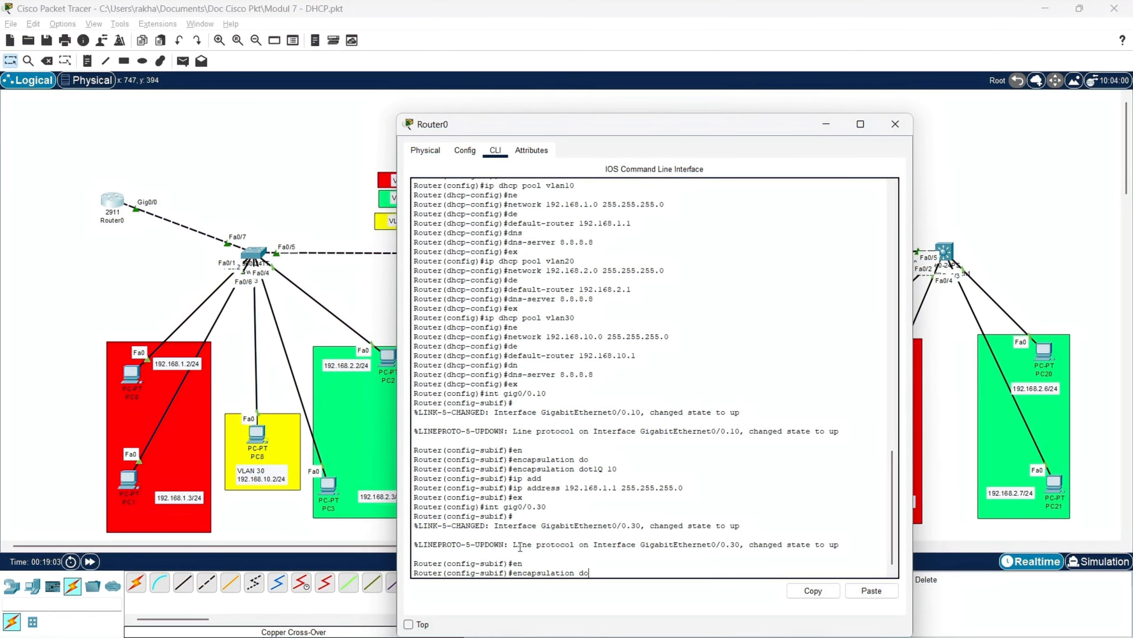
key("Tab")
type("30")
key("Return")
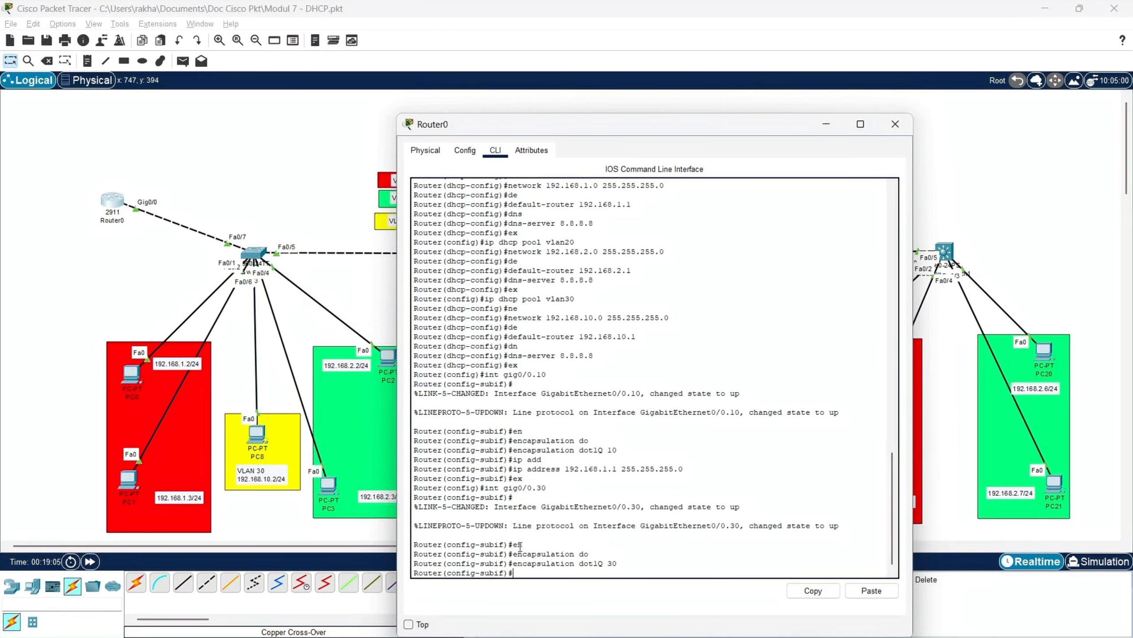
Step: Assign IP address 192.168.10.1 with mask 255.255.255.0 to subinterface gig0/0.30, leave its configuration and close the Router0 window
key("Up")
key("Up")
key("Up")
key("Up")
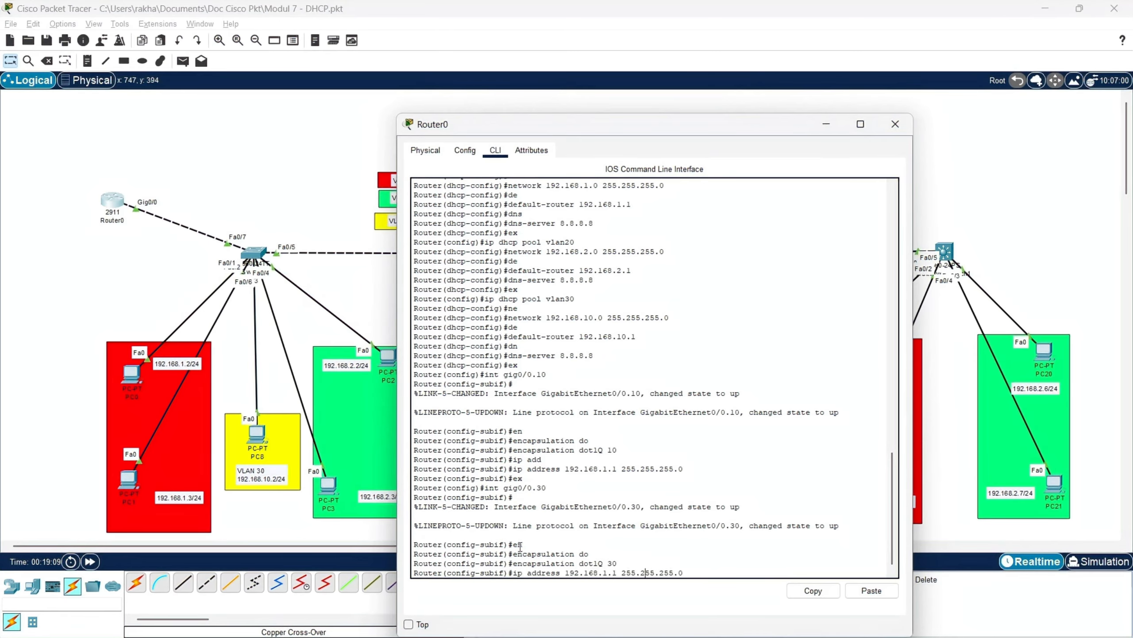
key("Left")
key("Left")
key("Left")
type("0")
key("Return")
type("ex")
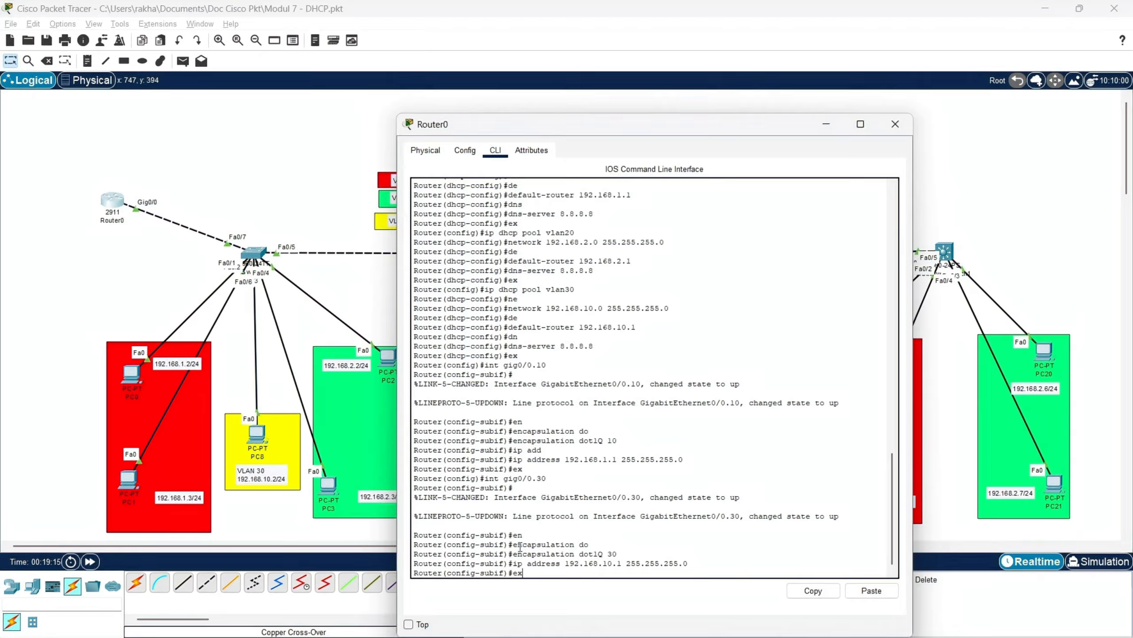
key("Return")
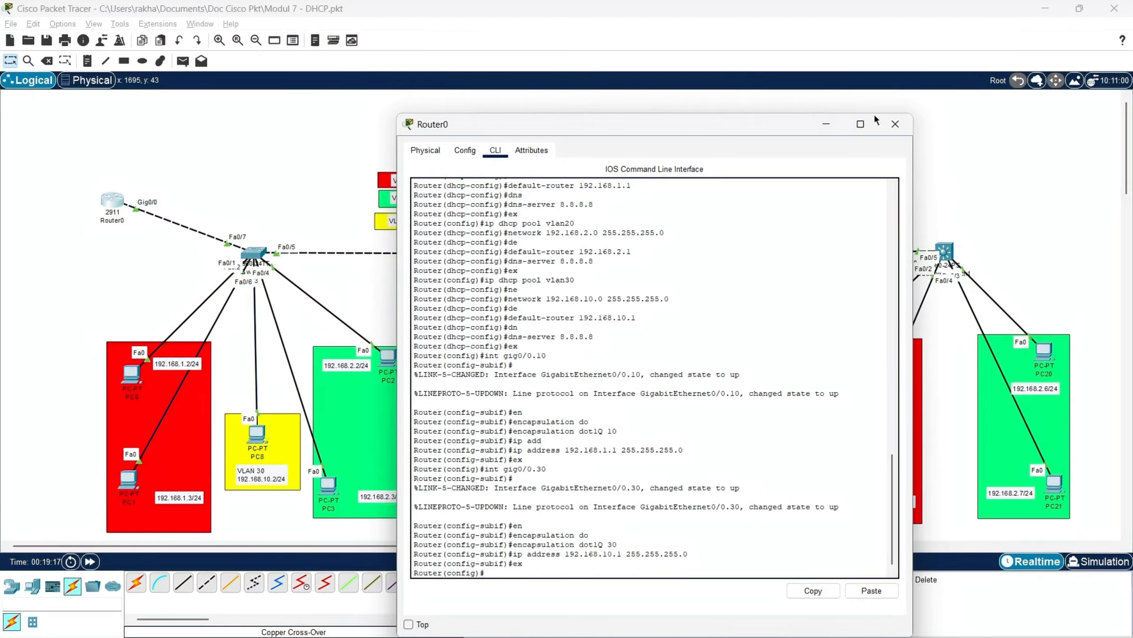
left_click(895, 124)
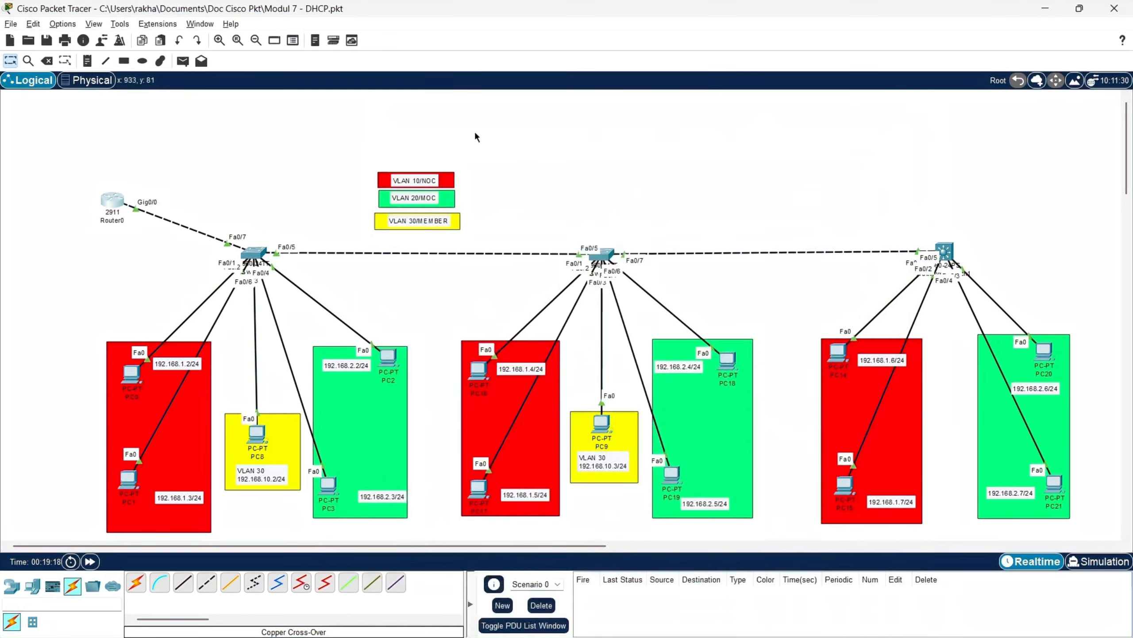
Step: Test the connection from PC0 to PC9 with a simple PDU fired twice, and look over Router0's entered commands
left_click(182, 61)
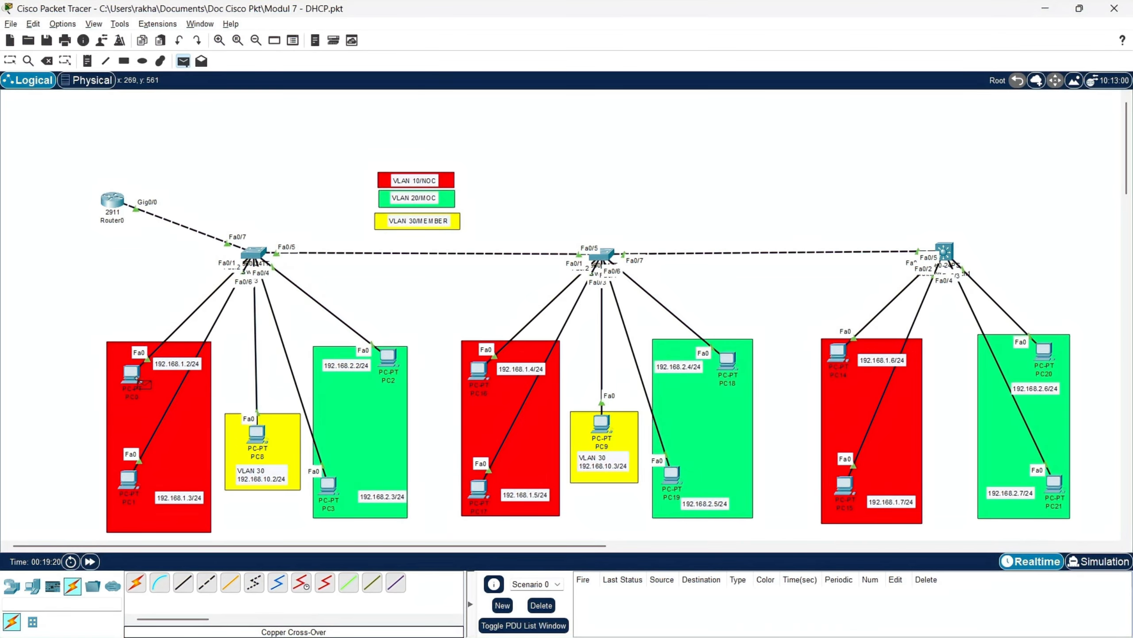
left_click(133, 374)
left_click(603, 424)
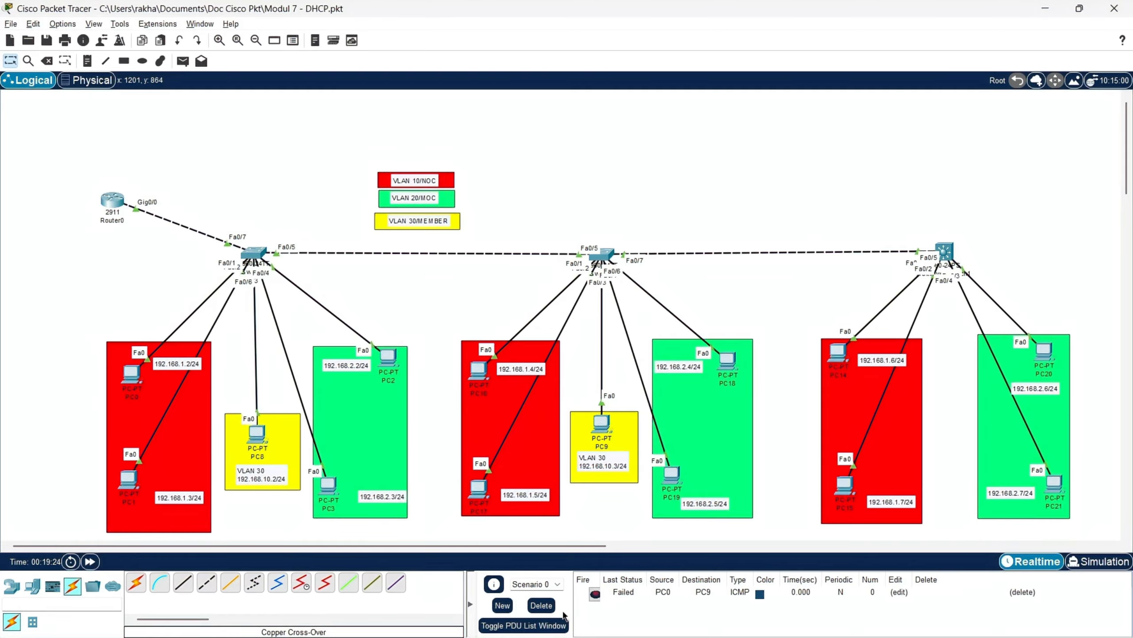
double_click(597, 593)
left_click(112, 196)
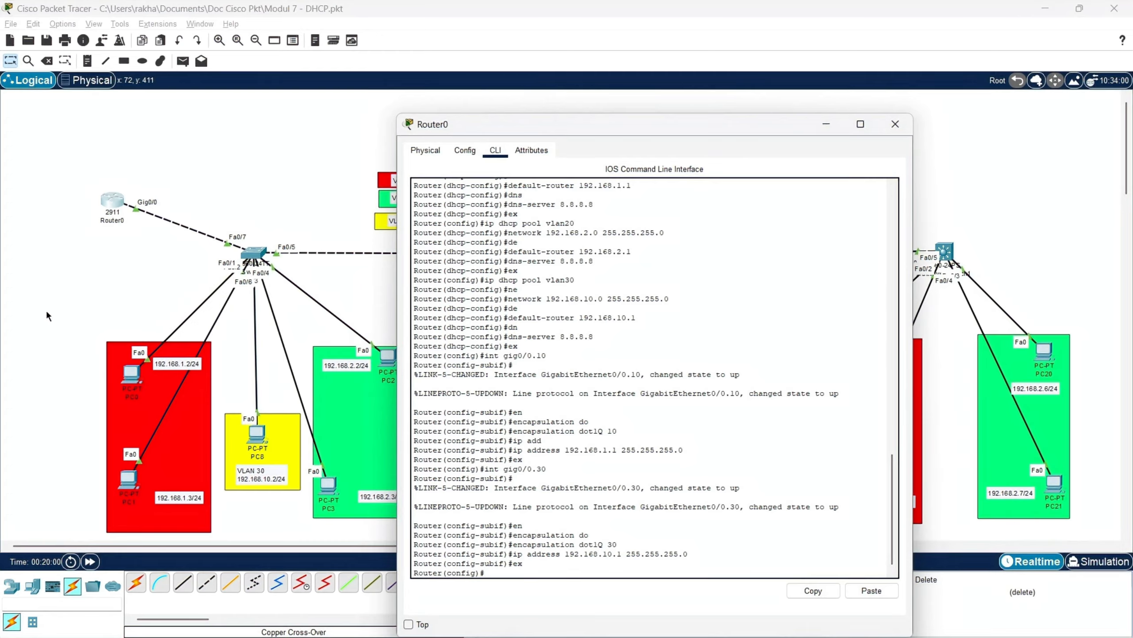
left_click(828, 124)
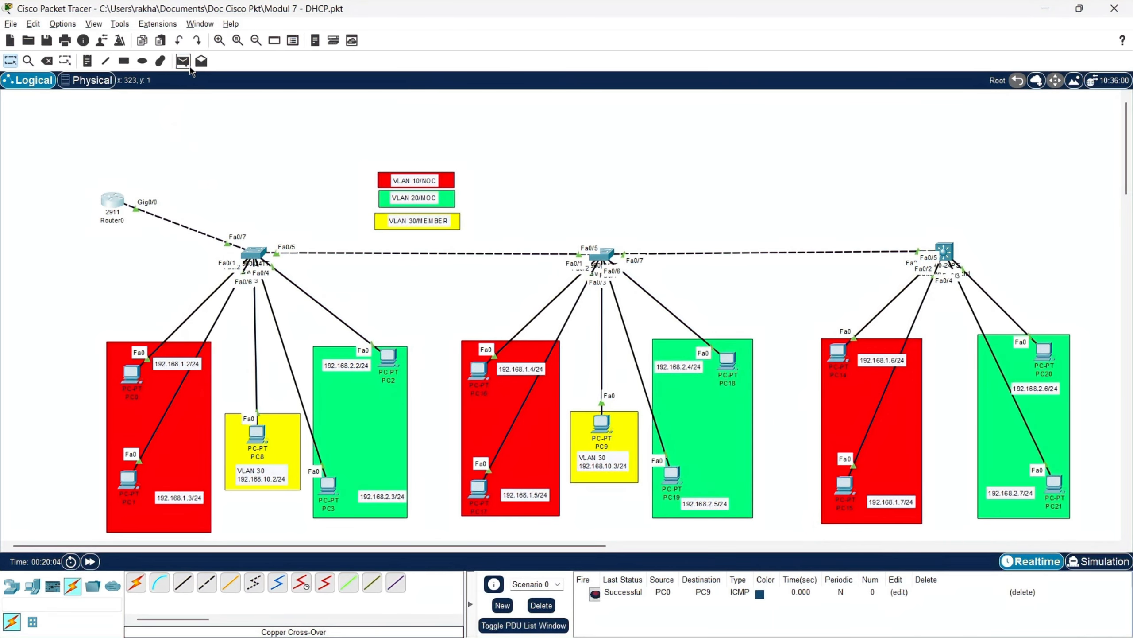
Step: Send a simple PDU in the reverse direction, from PC9 to PC0
left_click(182, 60)
left_click(589, 425)
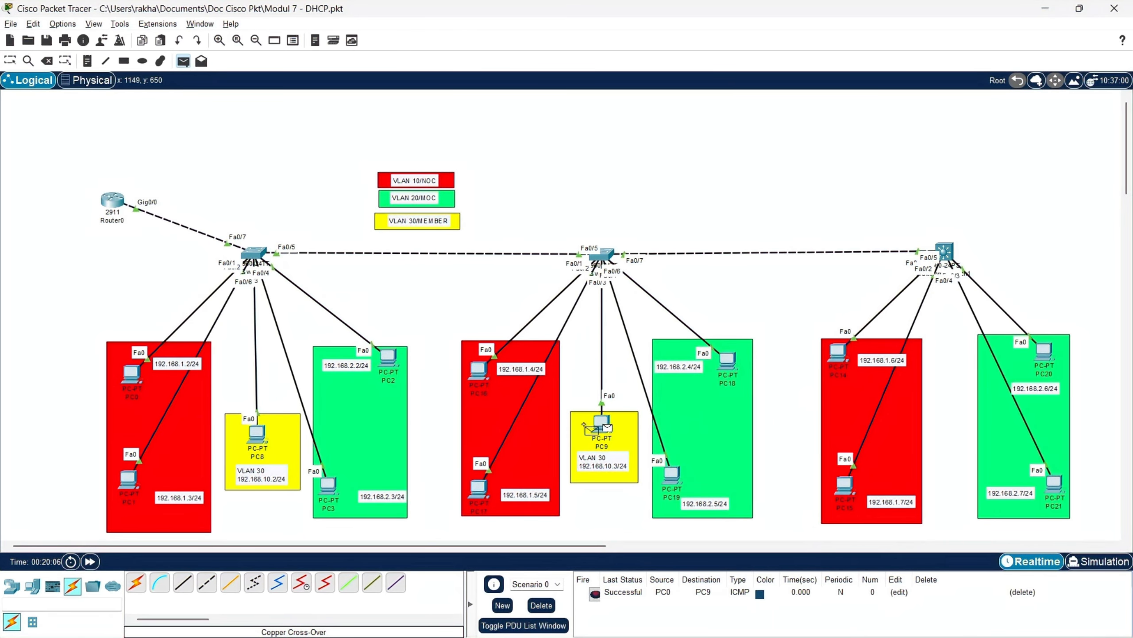
left_click(133, 377)
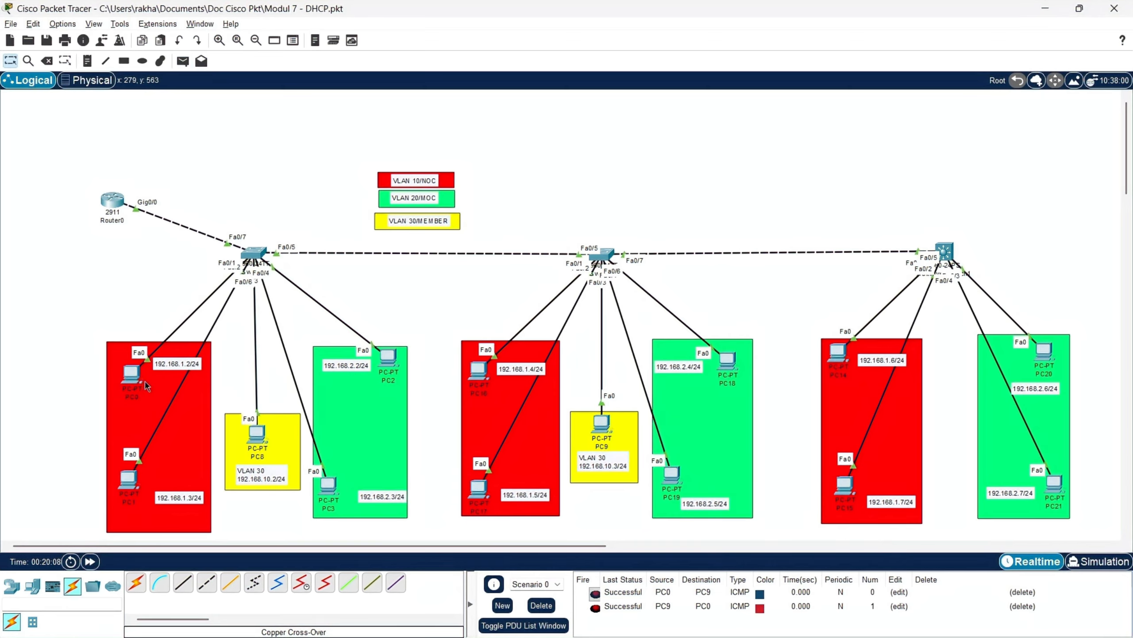
Step: Set PC1's default gateway to the VLAN 10 gateway address and close the PC1 window
left_click(129, 483)
left_click(451, 205)
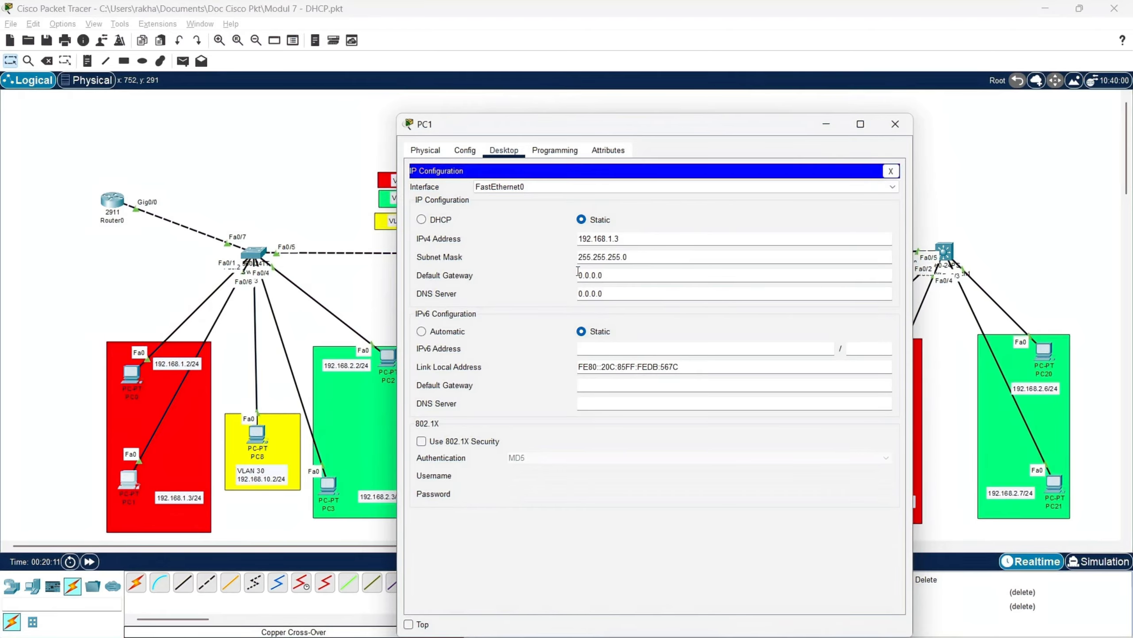
left_click_drag(578, 271, 634, 279)
key("BackSpace")
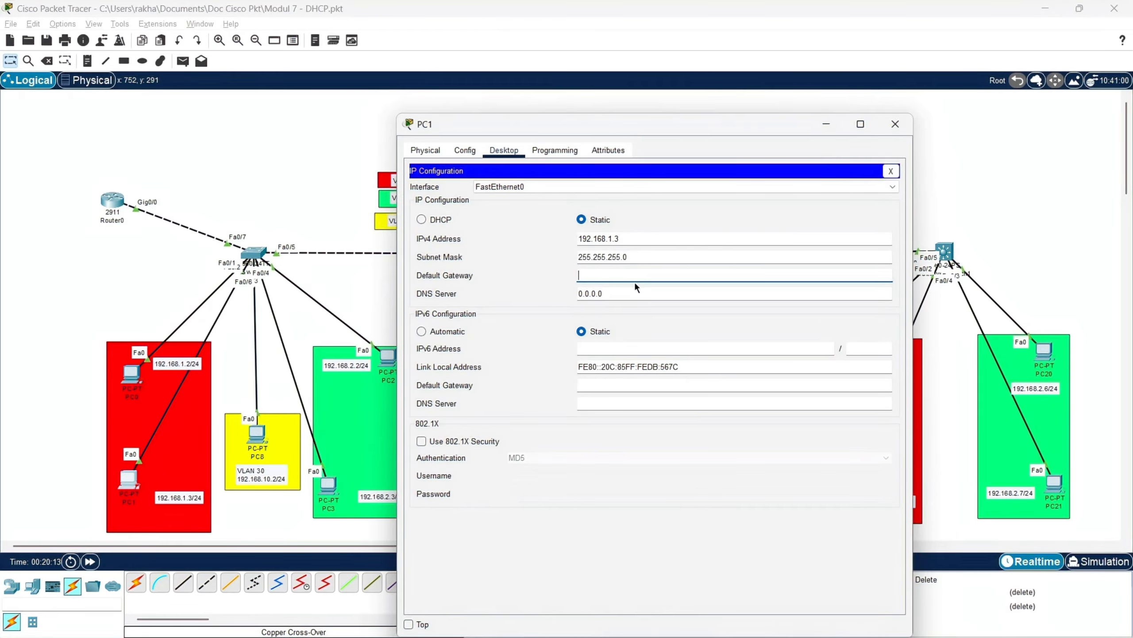
type("192.168.2.2")
left_click(699, 204)
left_click(906, 125)
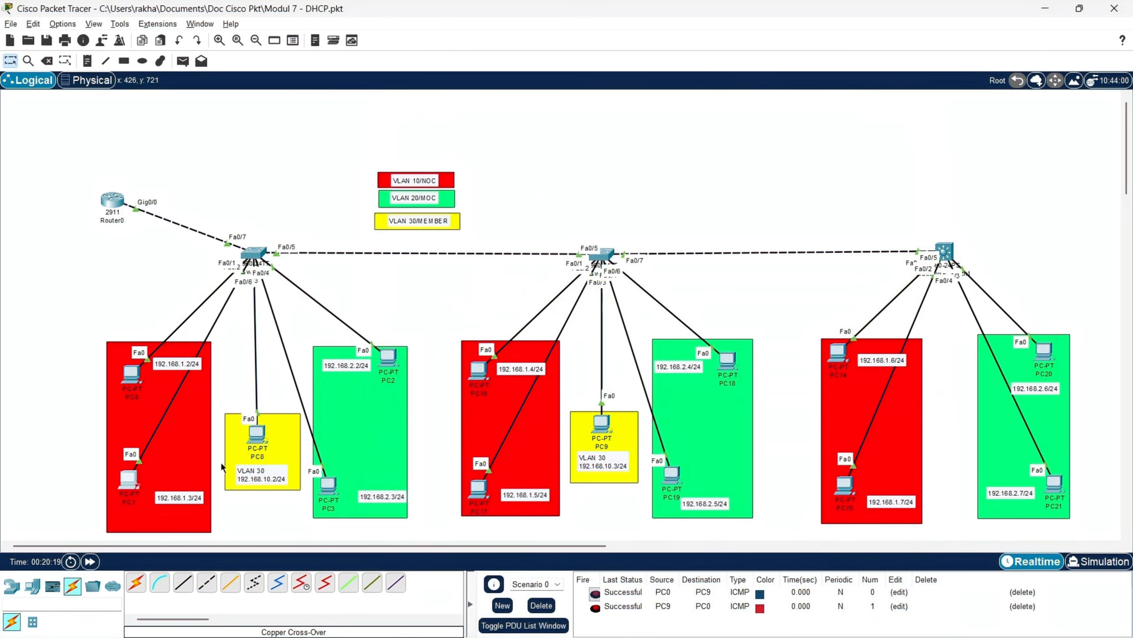
Step: Set PC8's default gateway to 192.168.10.1 and close the PC8 window
left_click(258, 432)
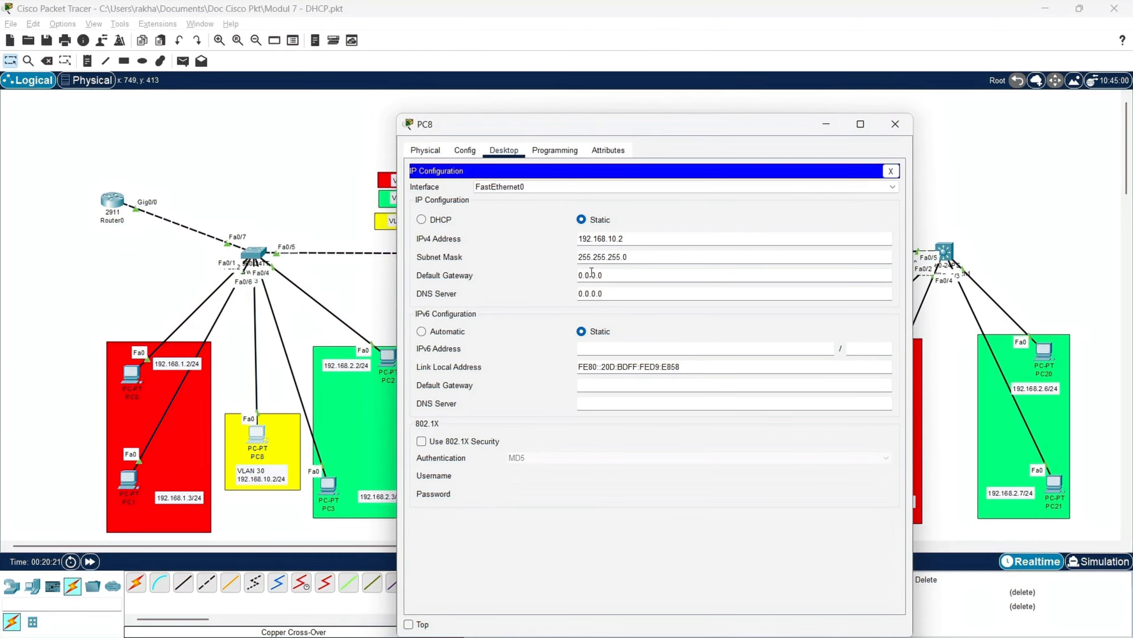
double_click(634, 276)
key("BackSpace")
type("192.168.2.2")
key("BackSpace")
type("10.1")
key("Right")
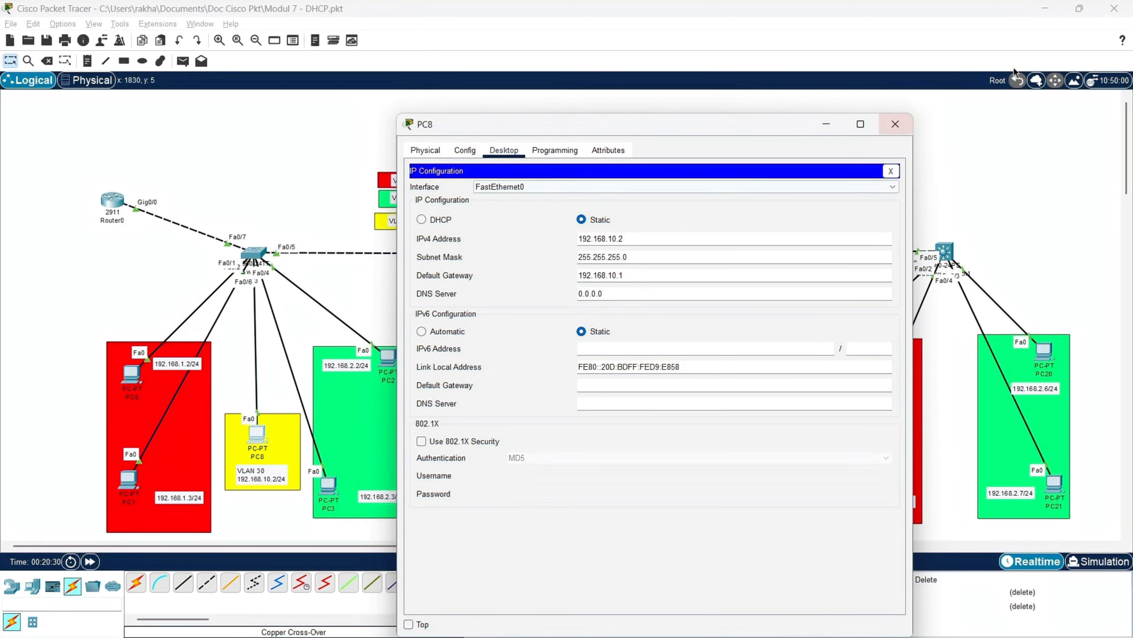
left_click(895, 124)
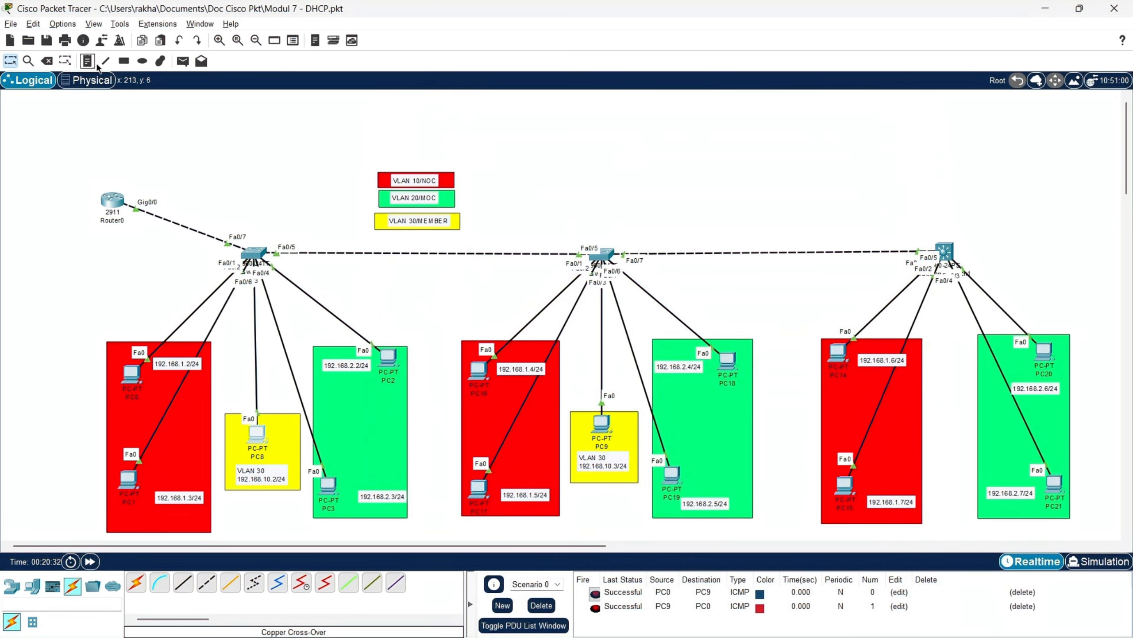
Step: Send a simple PDU from PC8 to PC0 and clear the scenario's PDU list
key("p")
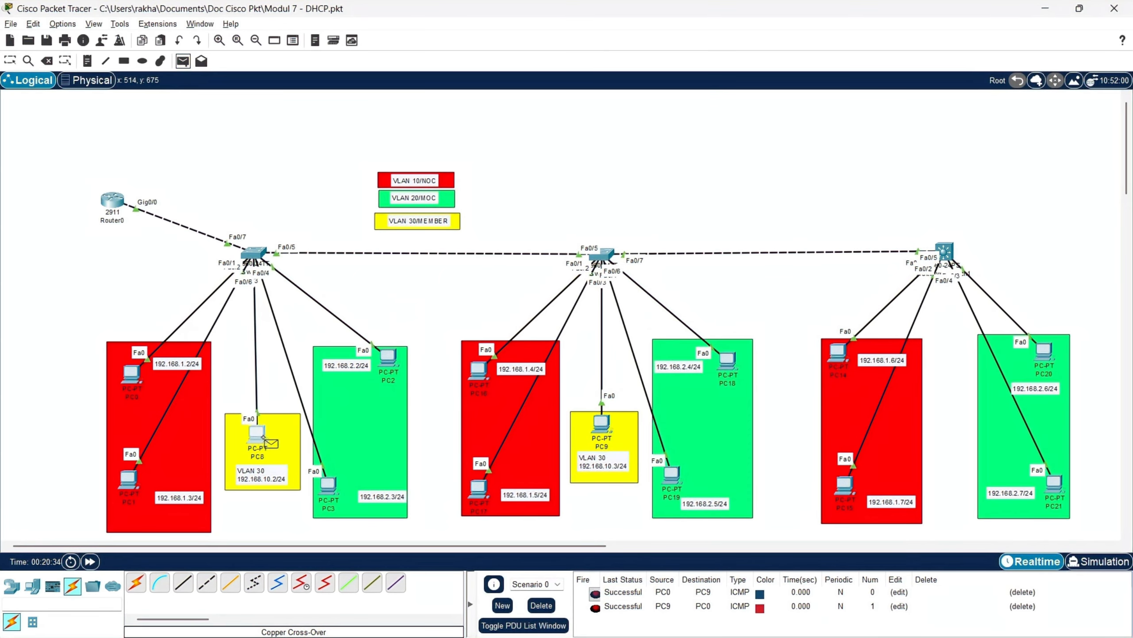
left_click(262, 431)
left_click(134, 374)
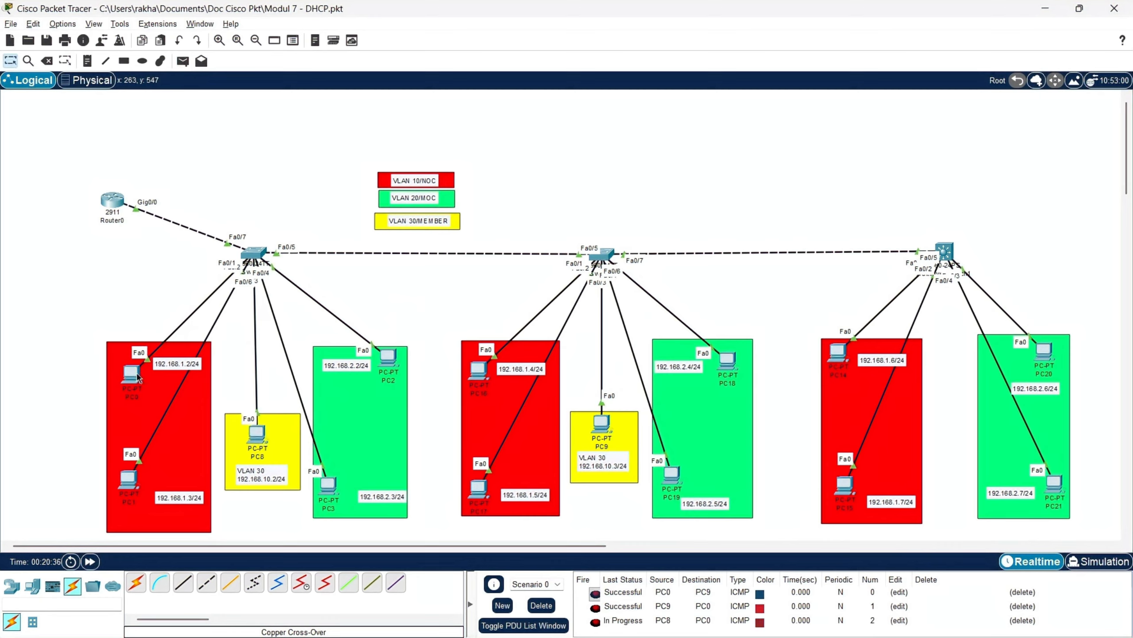
left_click(541, 605)
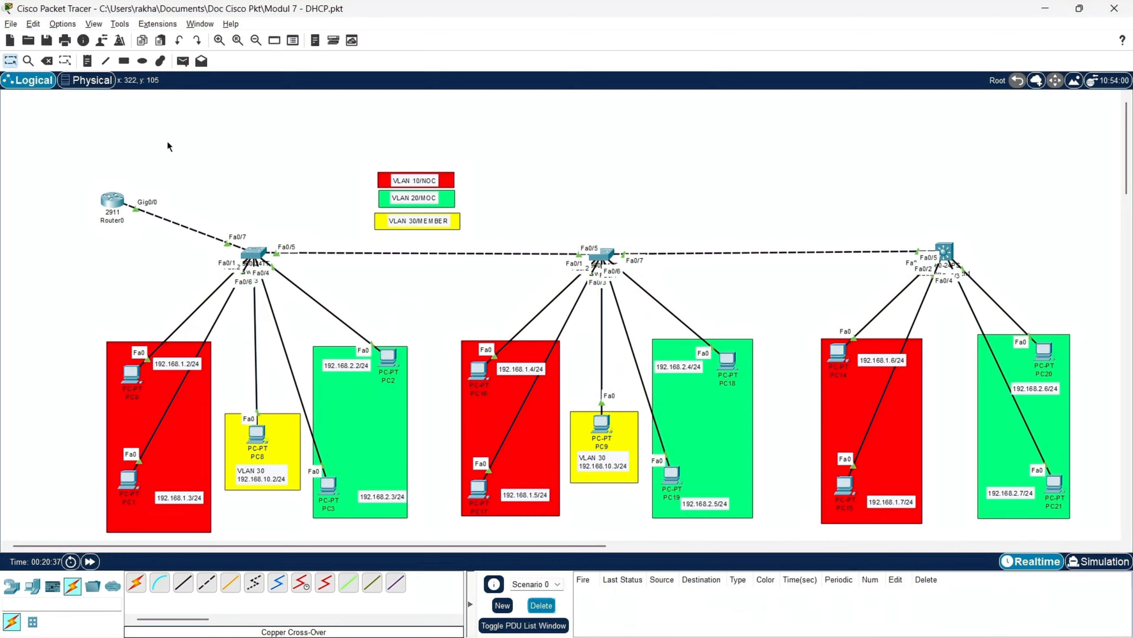
Step: Test inter-VLAN connectivity by sending a simple PDU from PC1 to PC9
key("p")
left_click(128, 480)
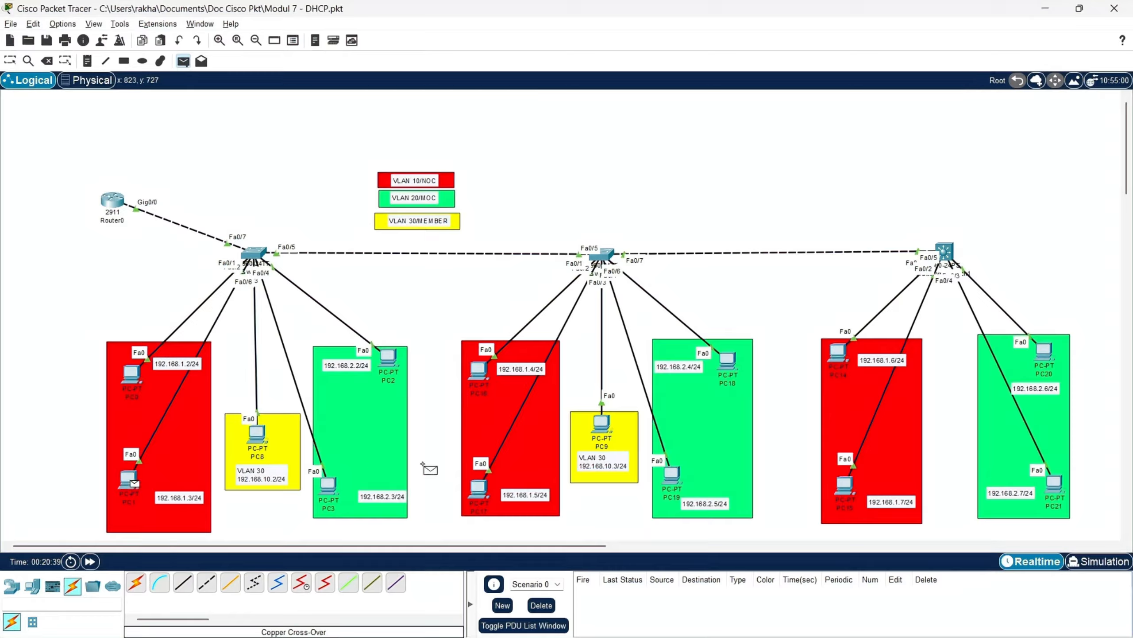
left_click(603, 428)
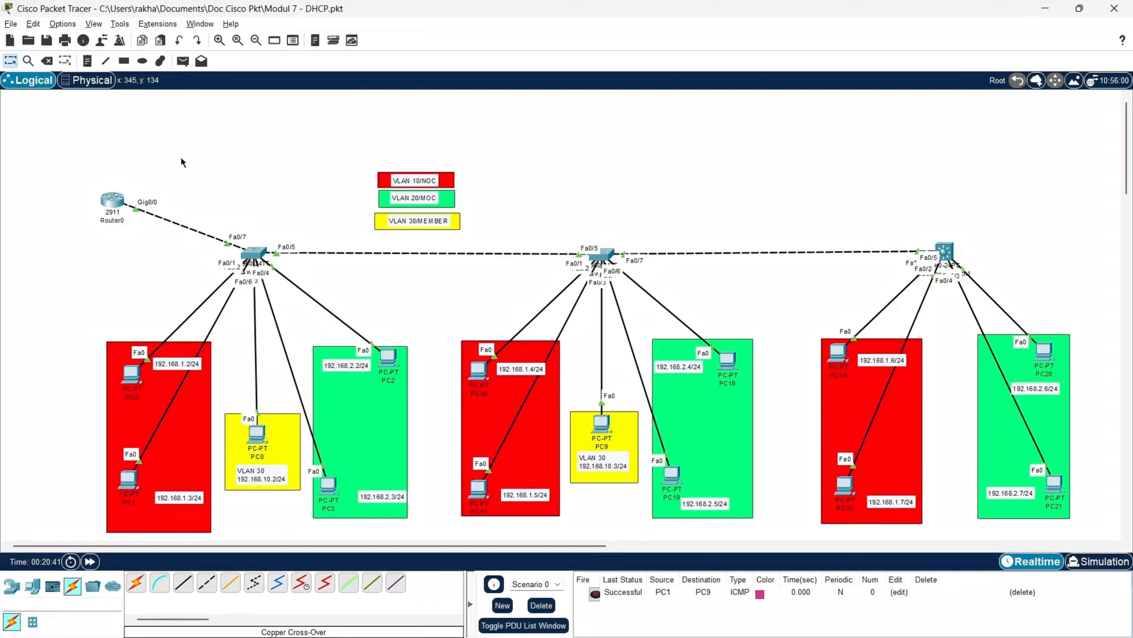
Step: Send a simple PDU from PC8 to PC1 and clear the scenario's PDU list
left_click(183, 61)
left_click(261, 431)
left_click(128, 482)
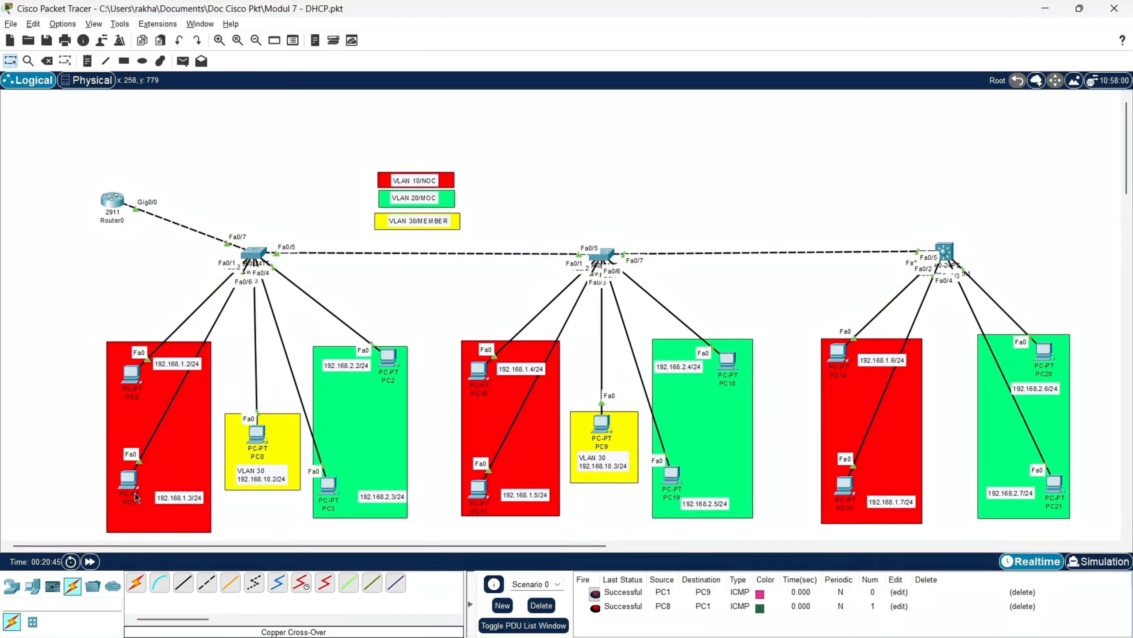
left_click(541, 604)
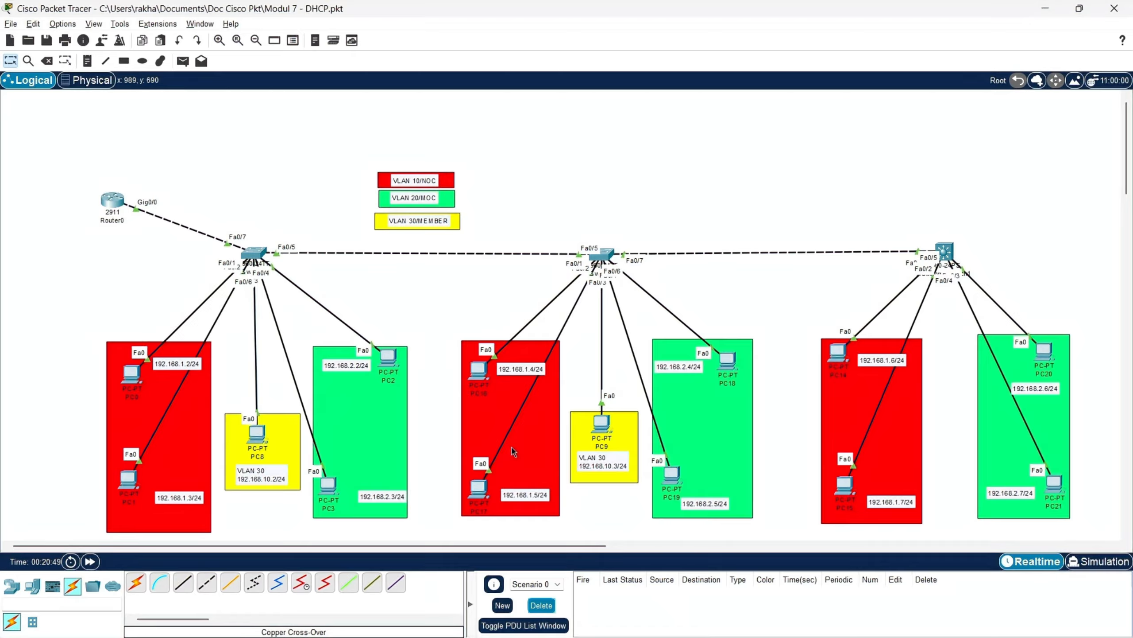
Step: Check the IP address and default gateway in PC0's IP configuration and minimize its window
left_click(132, 375)
left_click(449, 197)
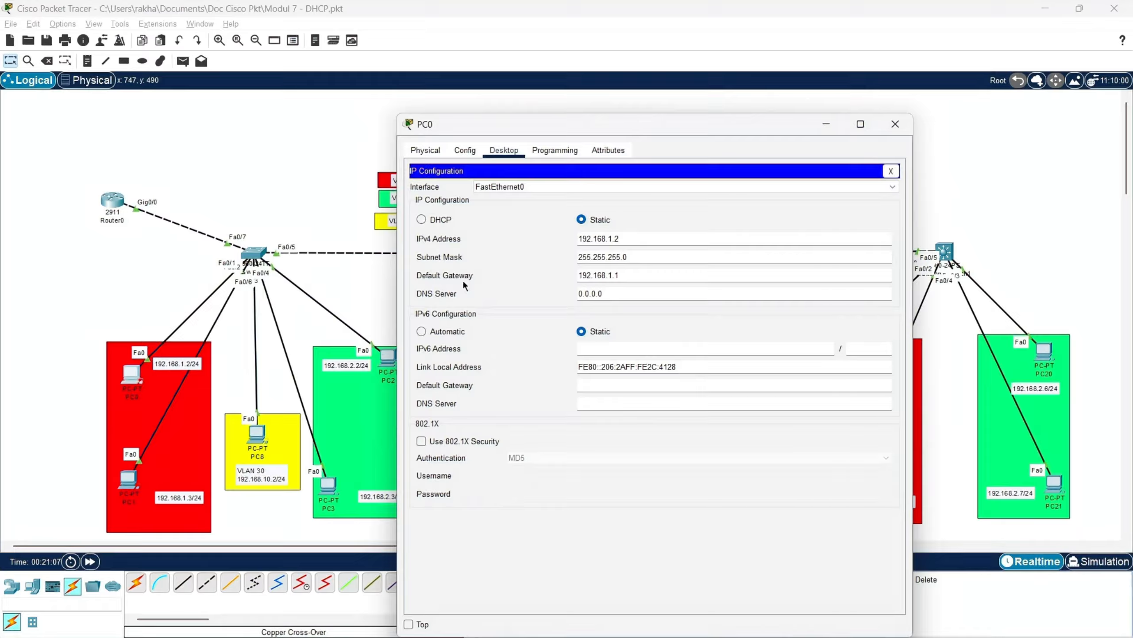
left_click(830, 125)
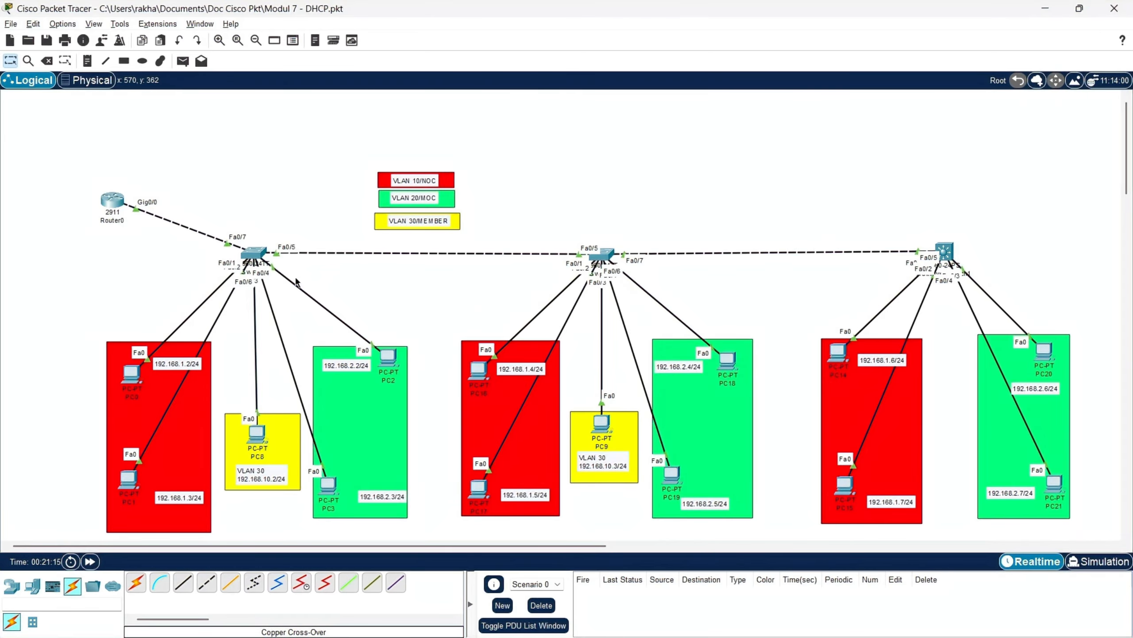
Step: Reopen Router0's command line and create subinterface gig0/0.20
left_click(112, 201)
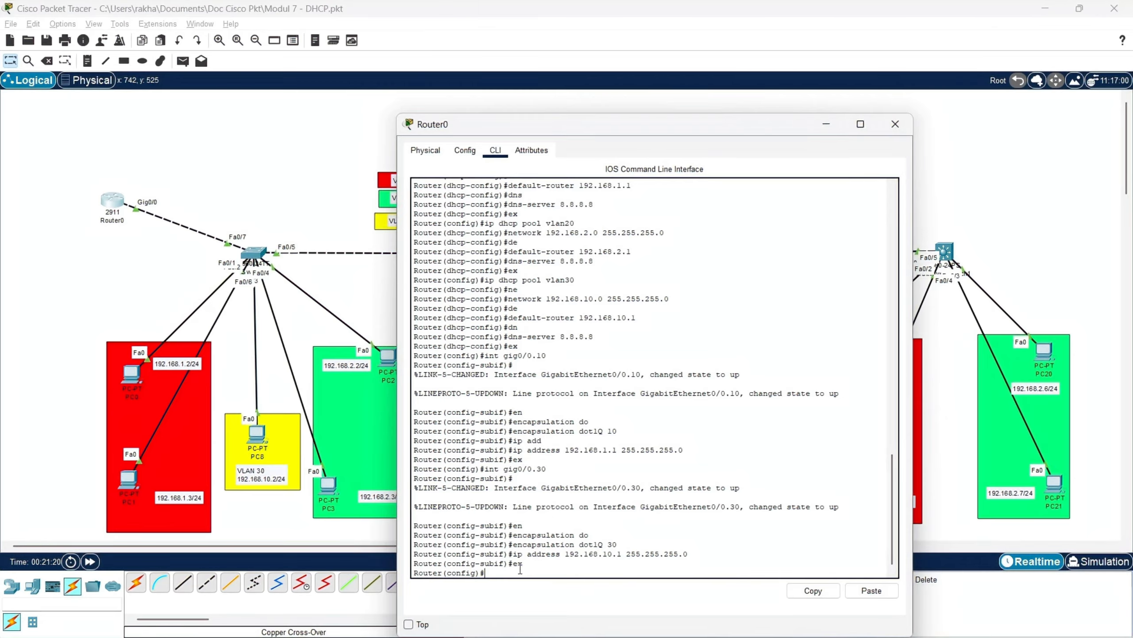
key("Up")
key("Up")
key("Up")
key("Up")
key("Up")
key("Up")
type("20")
key("Return")
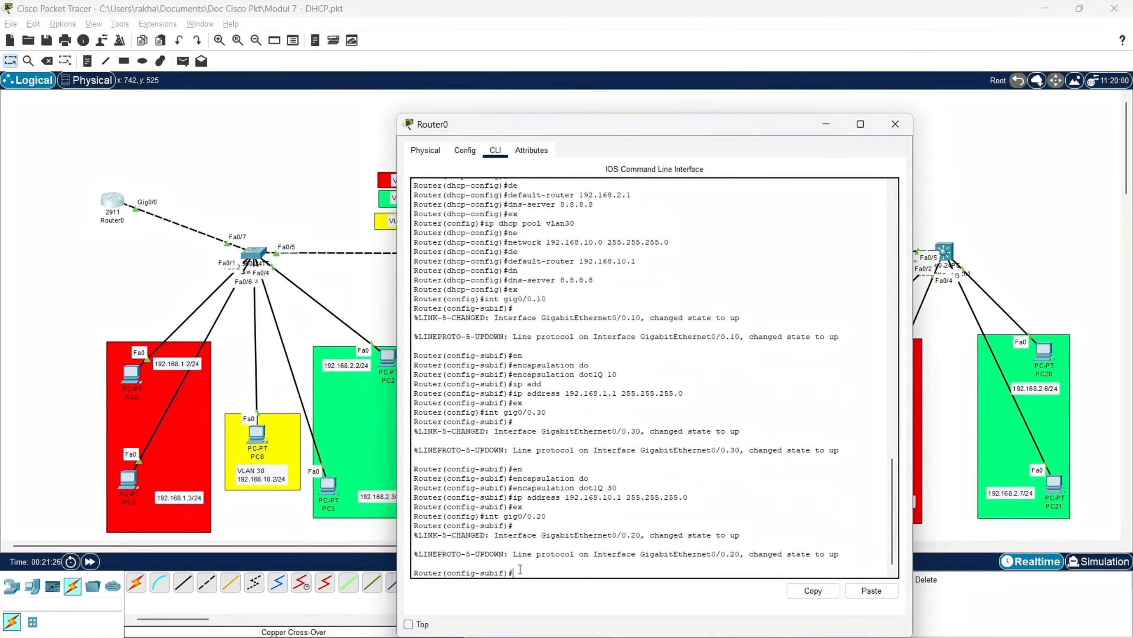
Step: Set dot1Q encapsulation for VLAN 20 on subinterface gig0/0.20
type("en")
key("Return")
type("encapsulation do")
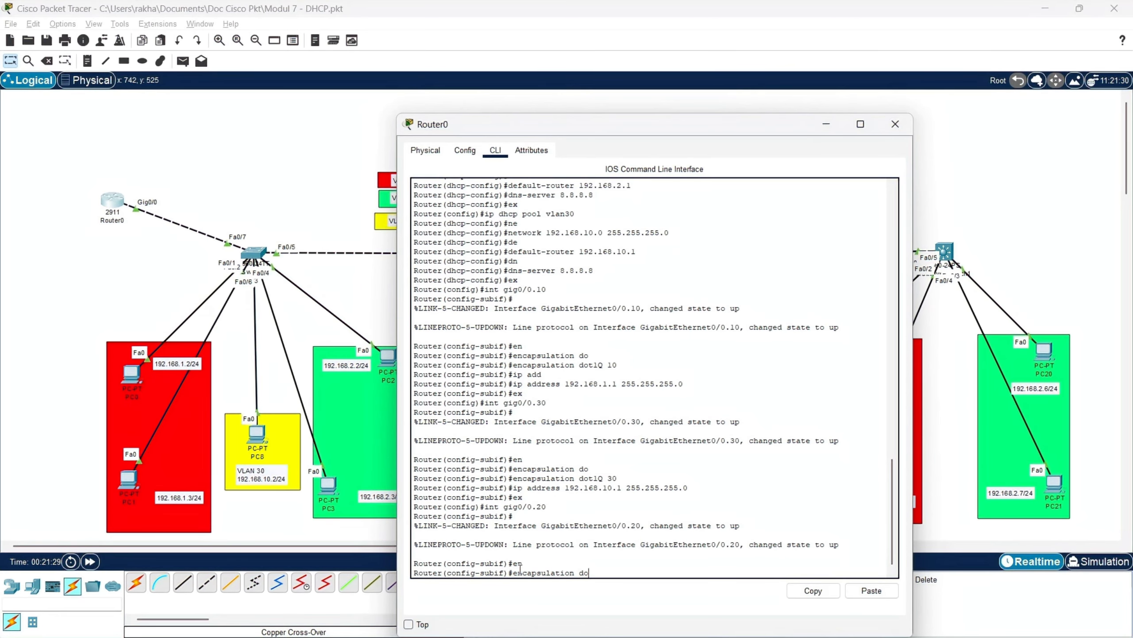
key("Tab")
type("20")
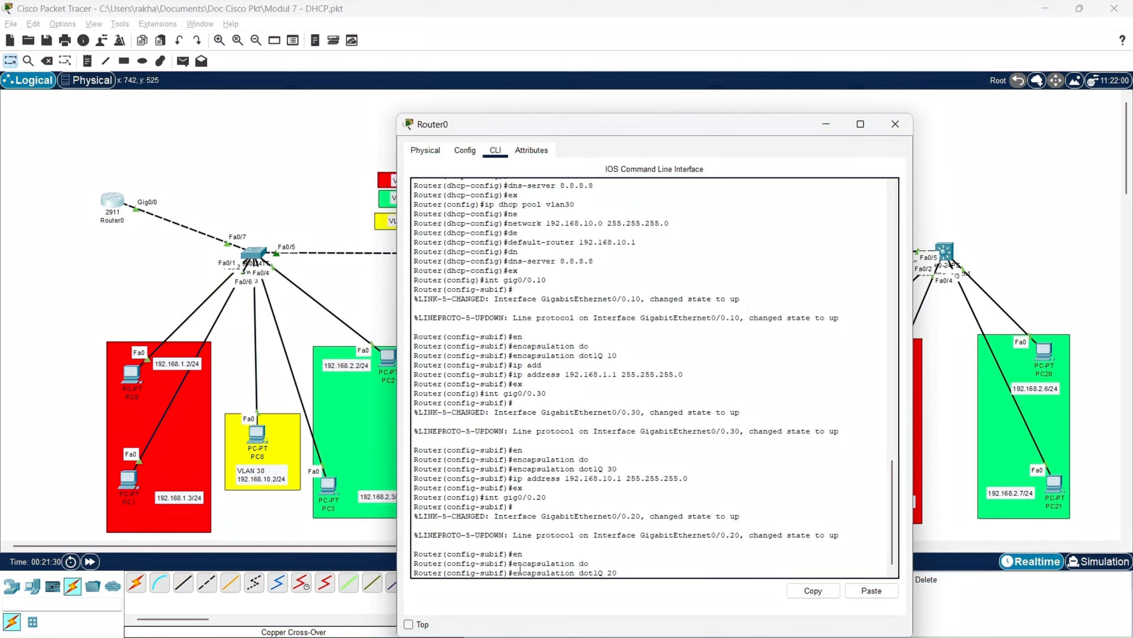
key("Return")
Step: Assign IP address 192.168.2.1 with mask 255.255.255.0 to subinterface gig0/0.20, leave its configuration and minimize the Router0 window
type("ip a")
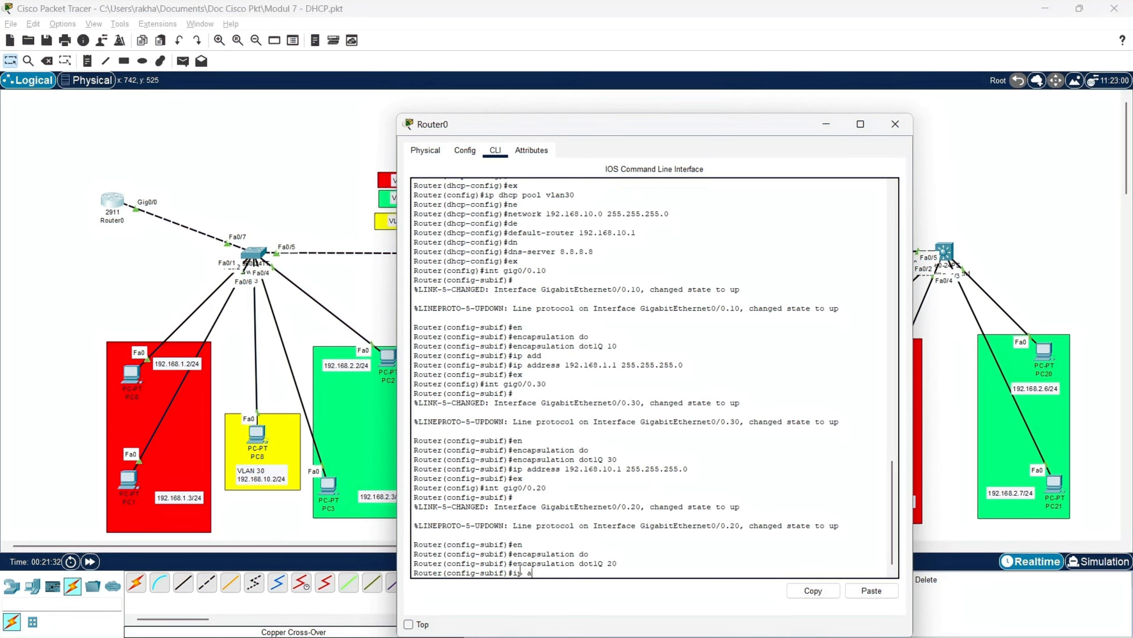
type("dd")
key("Tab")
type("192.16")
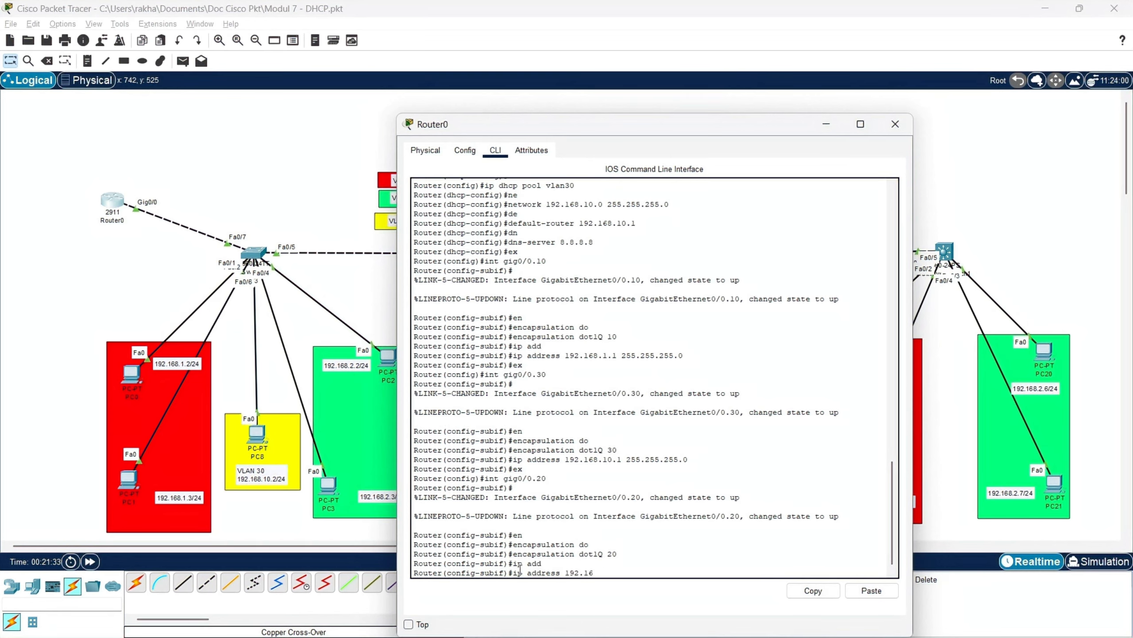
type("8.2.1 255.255.255.0")
key("Return")
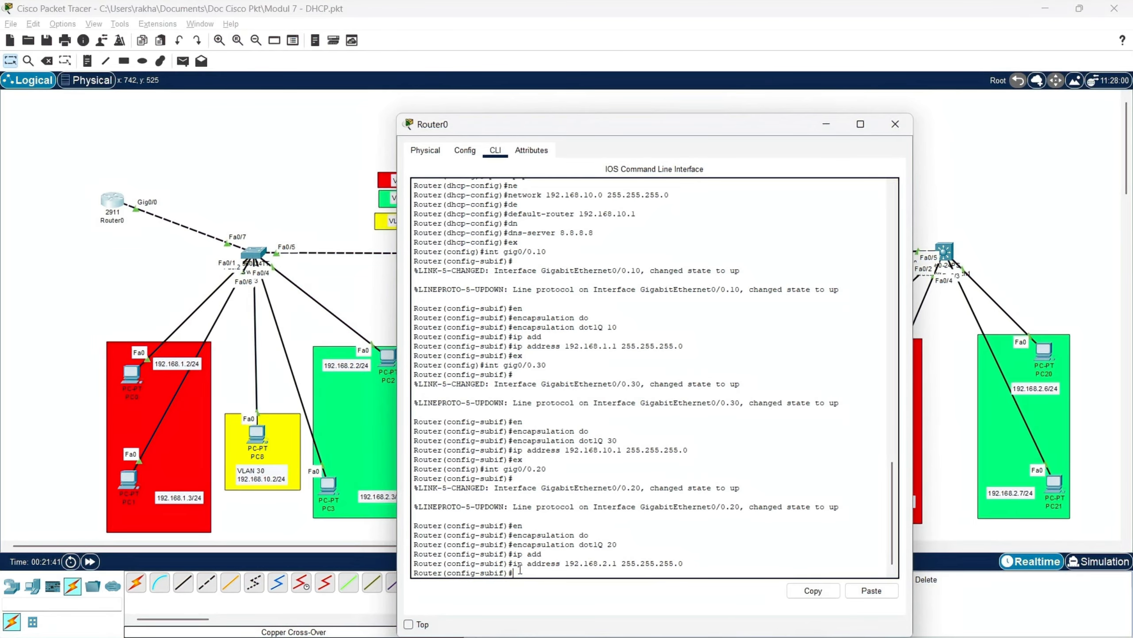
type("ex")
key("Return")
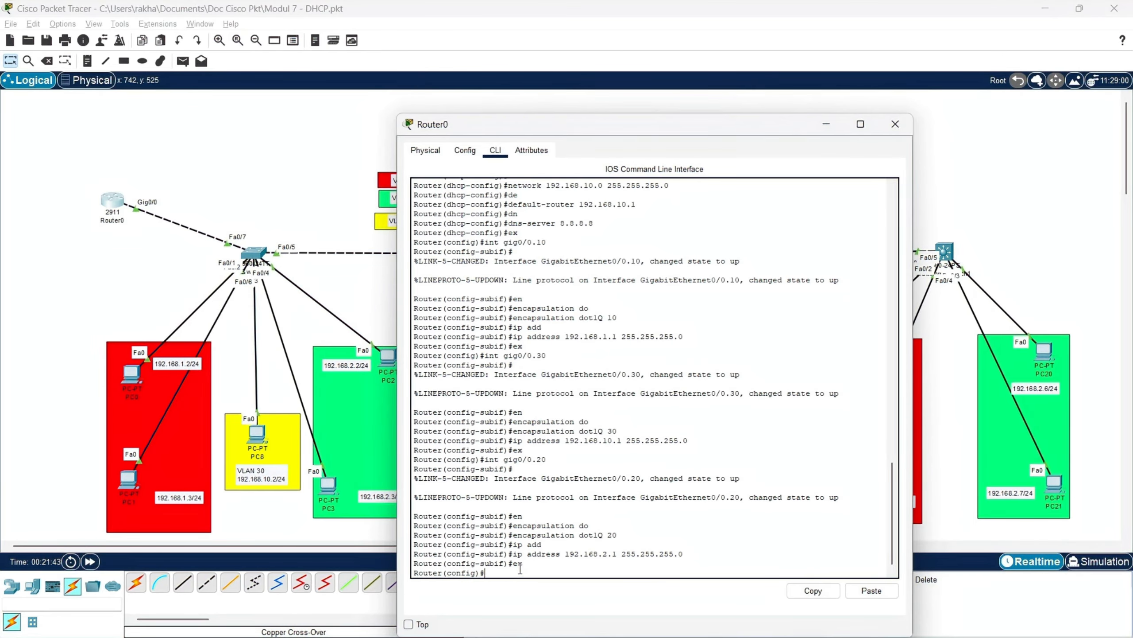
left_click(828, 128)
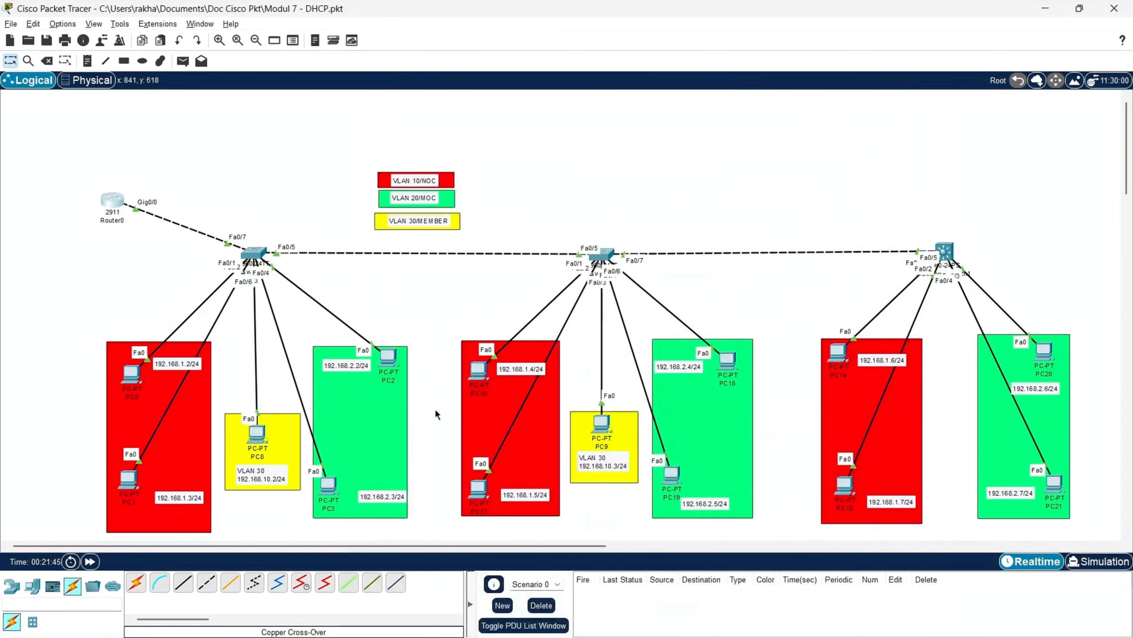
Step: Set PC18's default gateway to 192.168.2.1 in its IP configuration and minimize its window
left_click(727, 359)
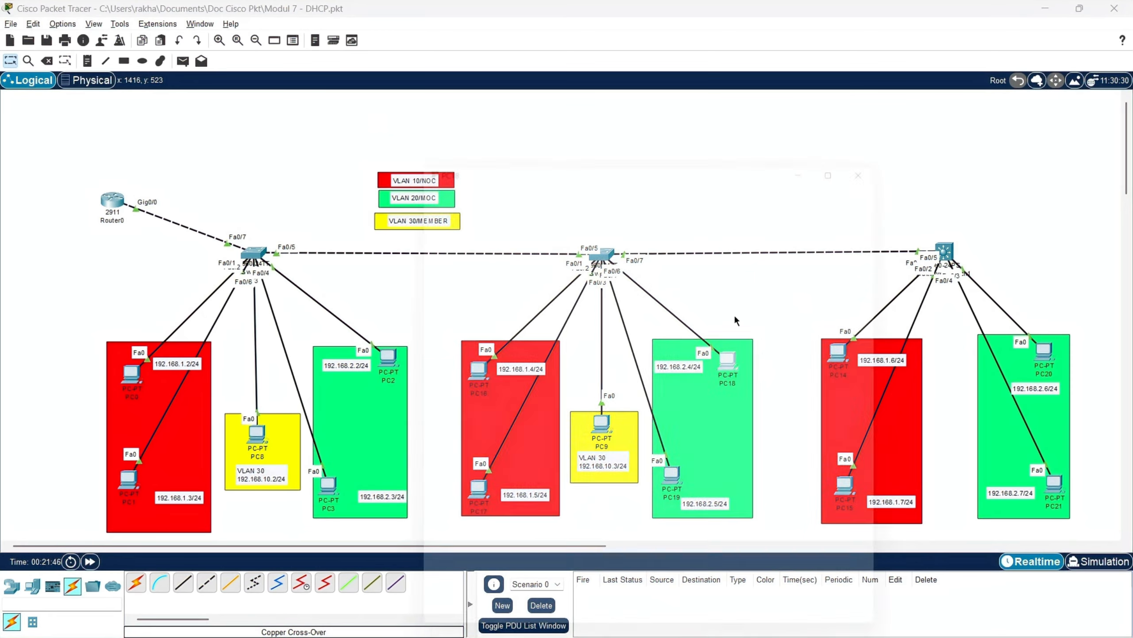
left_click(453, 203)
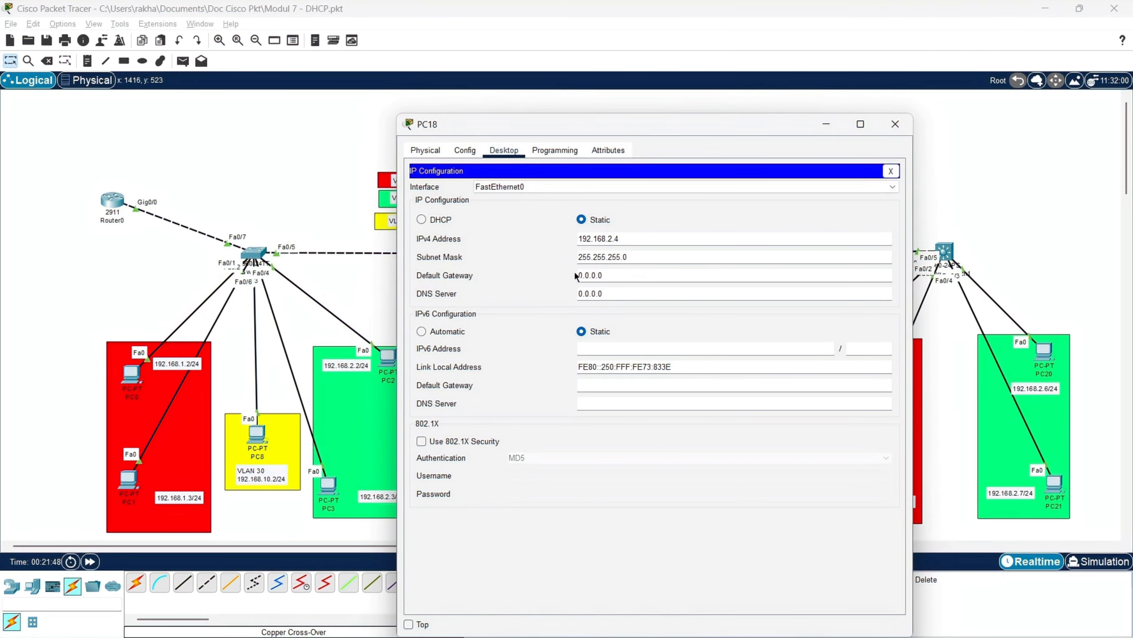
left_click_drag(574, 269, 661, 279)
key("BackSpace")
type("192.168.2.1")
left_click(817, 124)
Step: Test connectivity between VLAN 10 and VLAN 20 by sending a simple PDU from PC0 to PC18
left_click(183, 61)
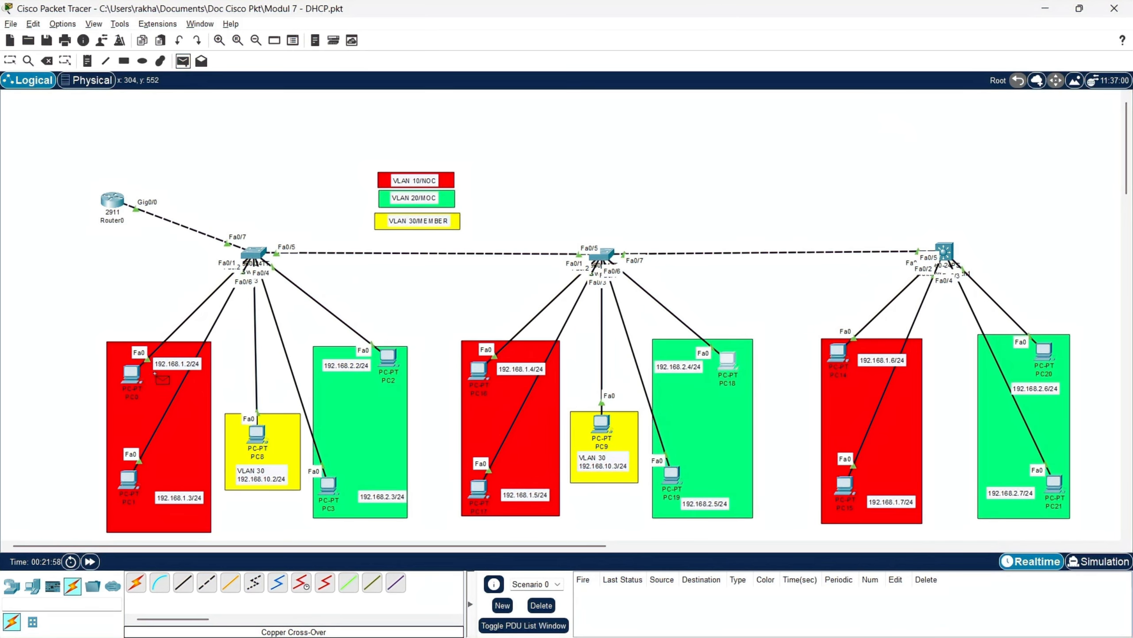
left_click(129, 374)
left_click(728, 363)
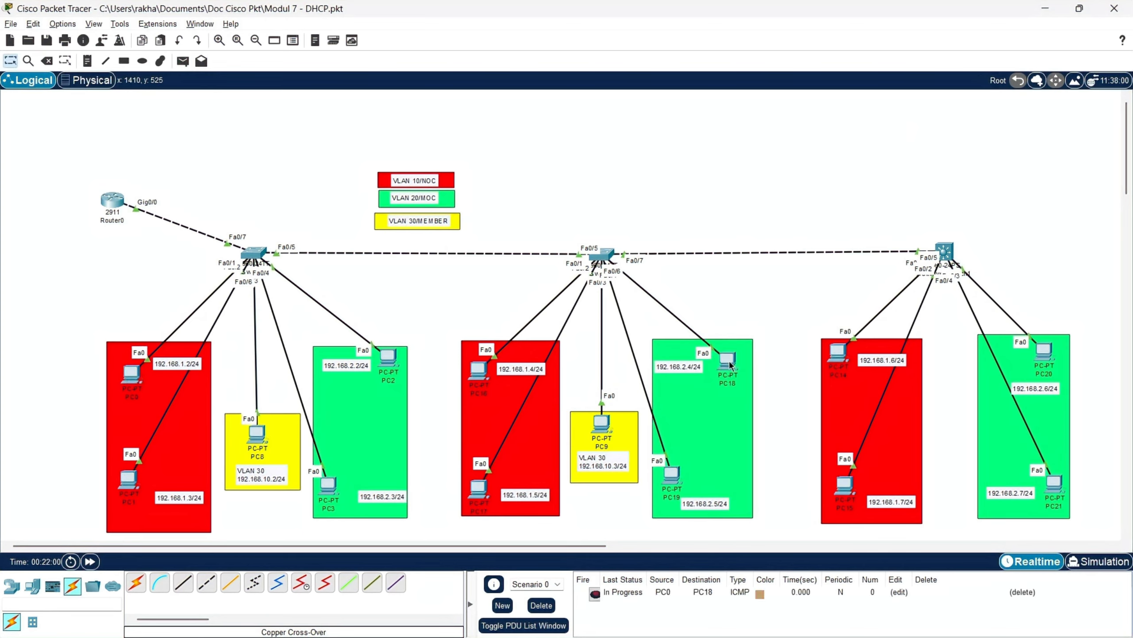
left_click(596, 597)
Step: Send a simple PDU from PC1 to PC18 and delete the scenario's PDU entries
left_click(182, 61)
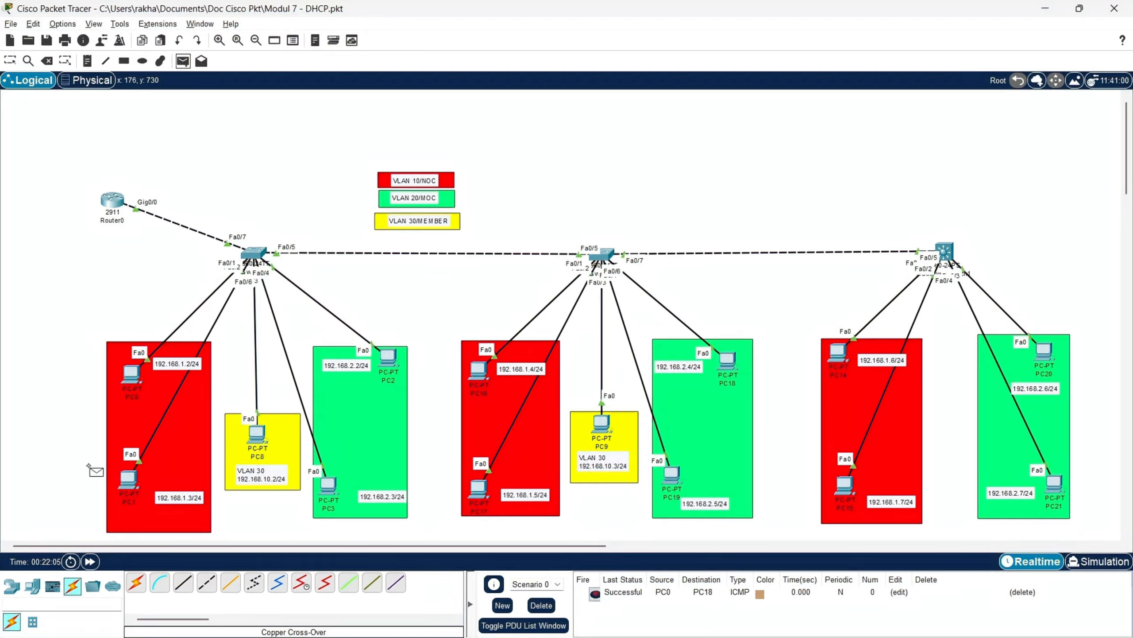
left_click(130, 481)
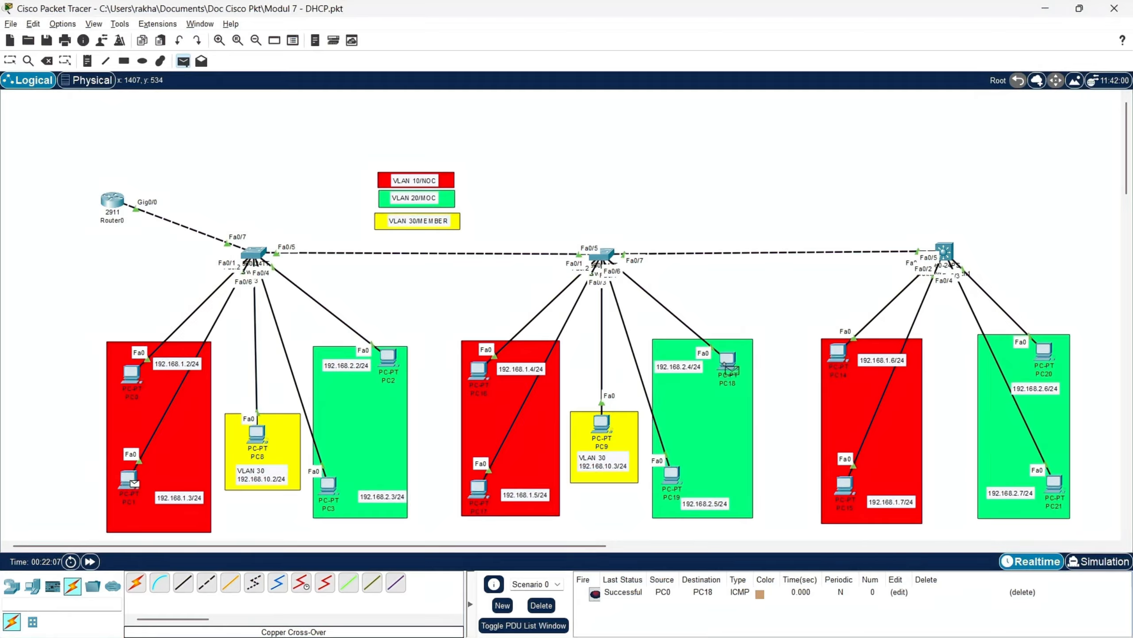
left_click(727, 360)
left_click(553, 608)
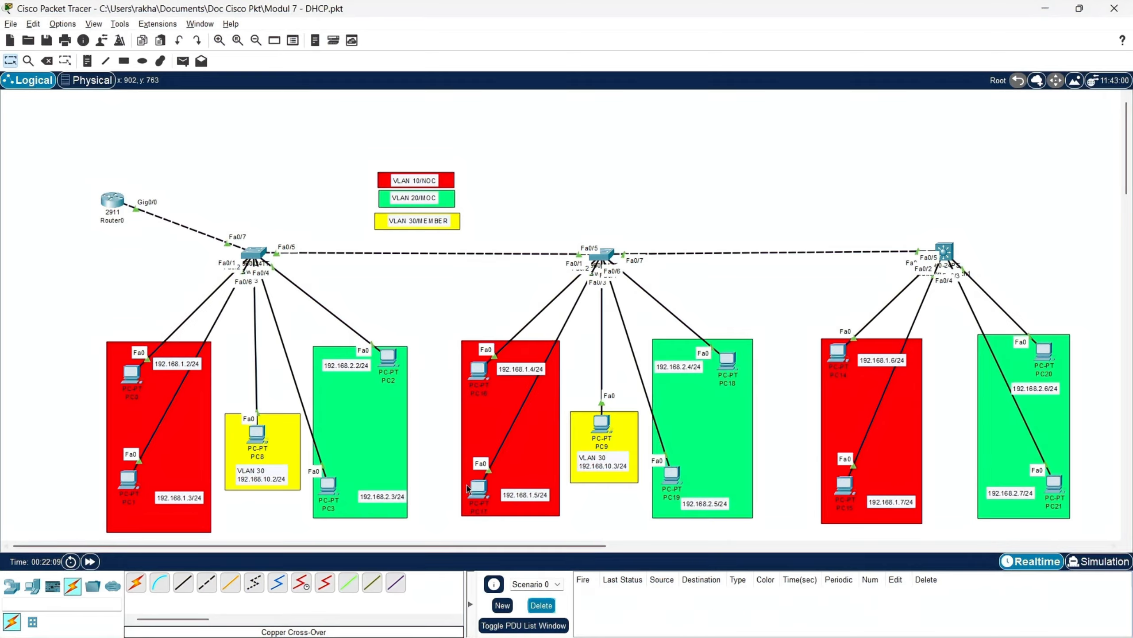
Step: Test connectivity between VLAN 30 and VLAN 20 by sending a simple PDU from PC8 to PC18
left_click(182, 61)
left_click(258, 432)
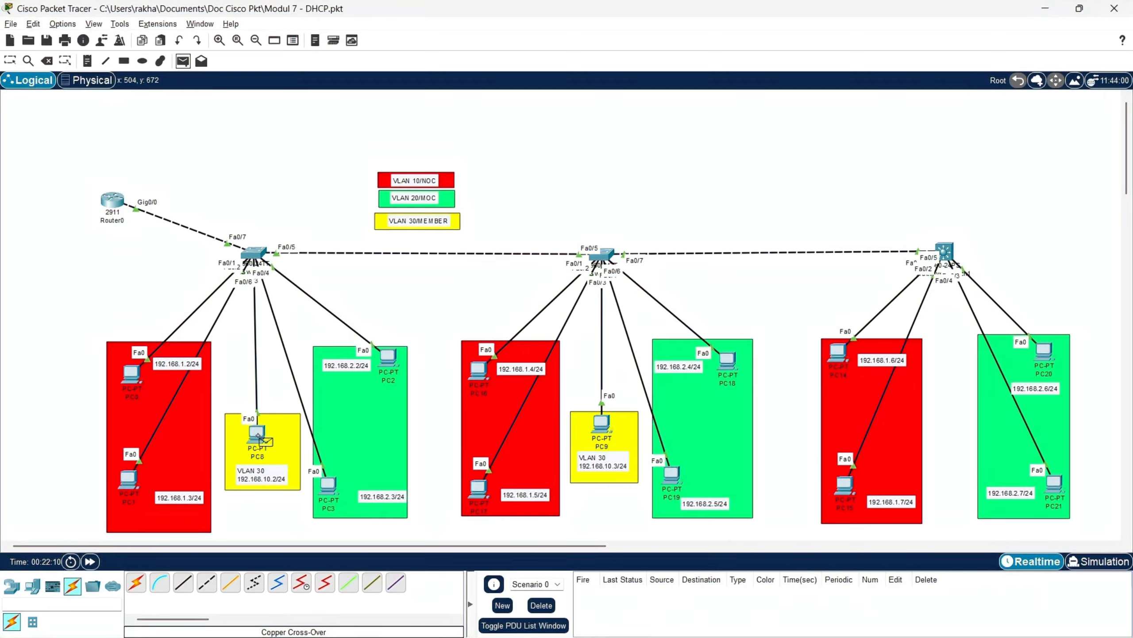
left_click(727, 360)
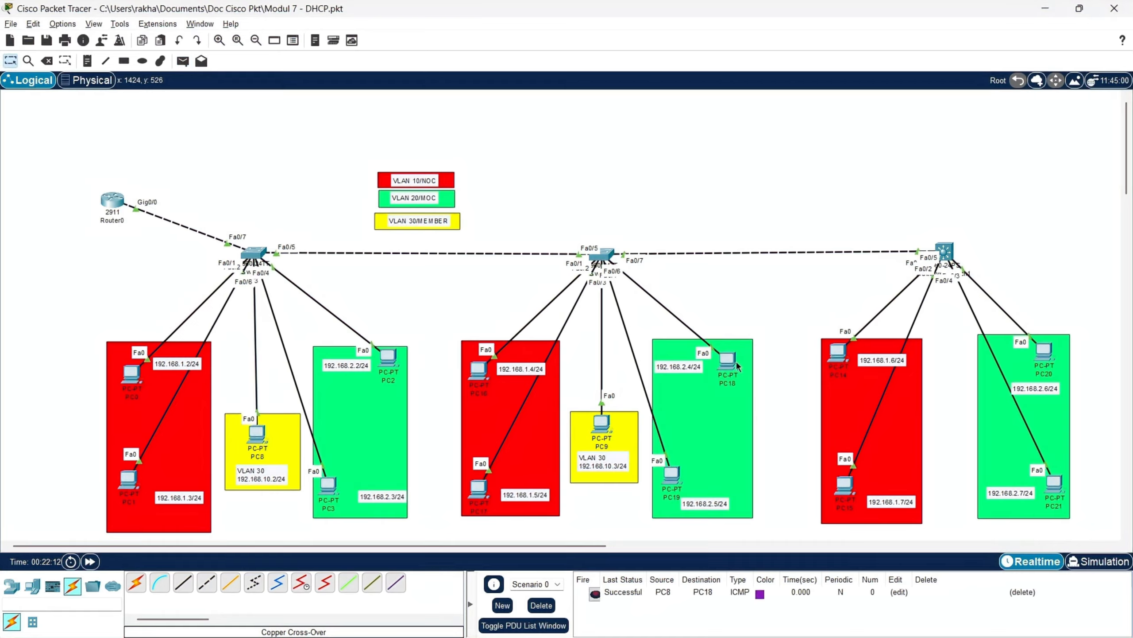
Step: Send a simple PDU from PC18 back to PC0 and clear the scenario's PDU list
left_click(182, 62)
left_click(728, 361)
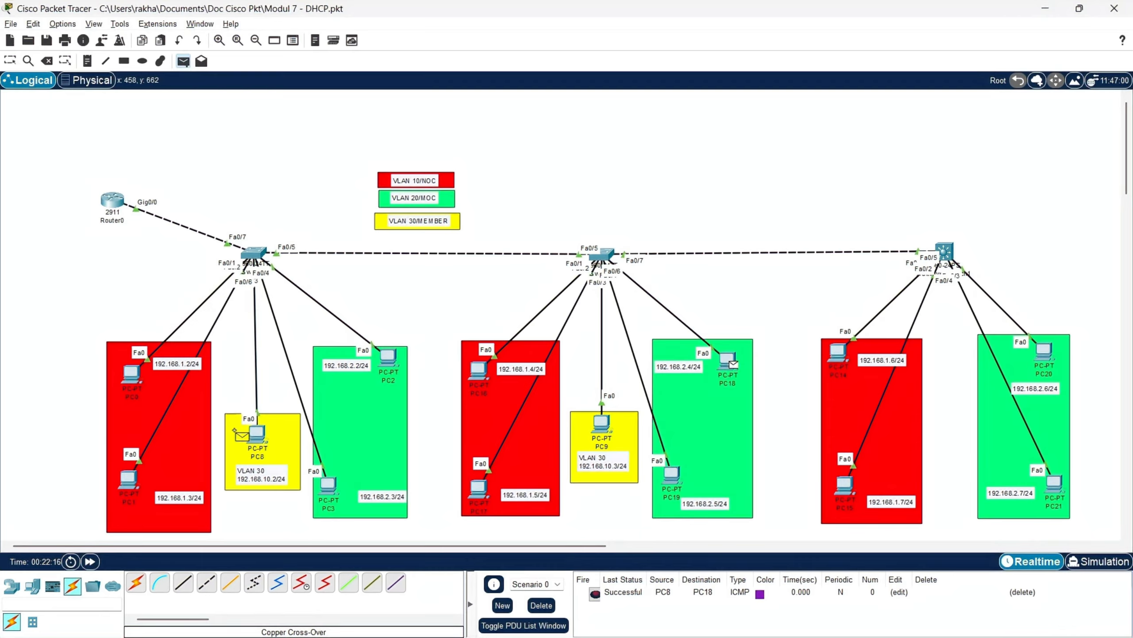
left_click(130, 374)
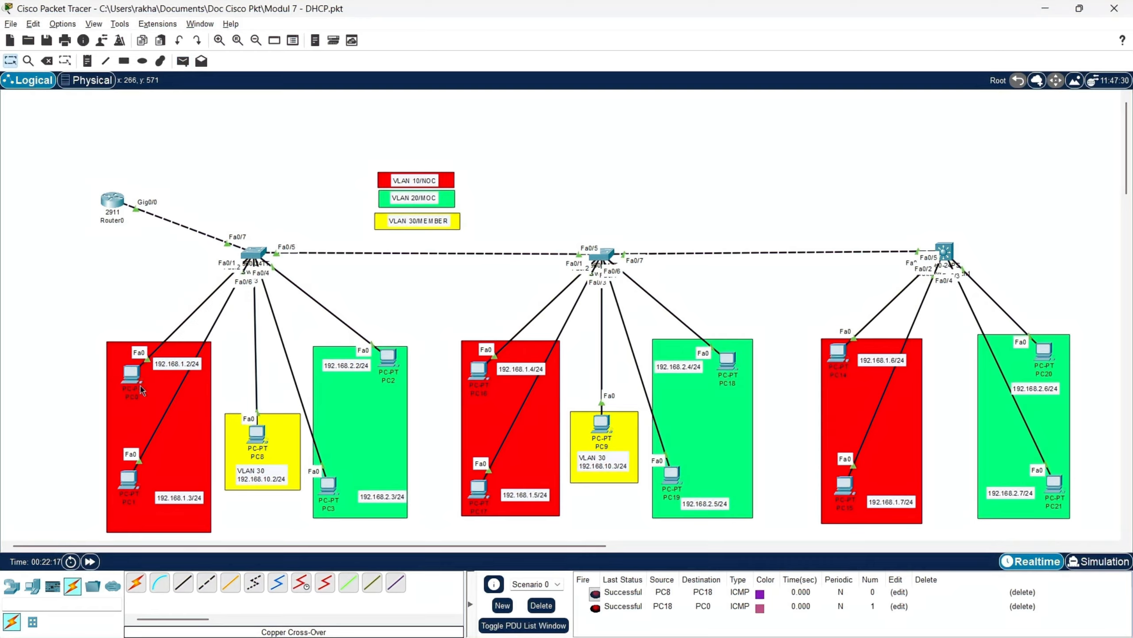
left_click(552, 607)
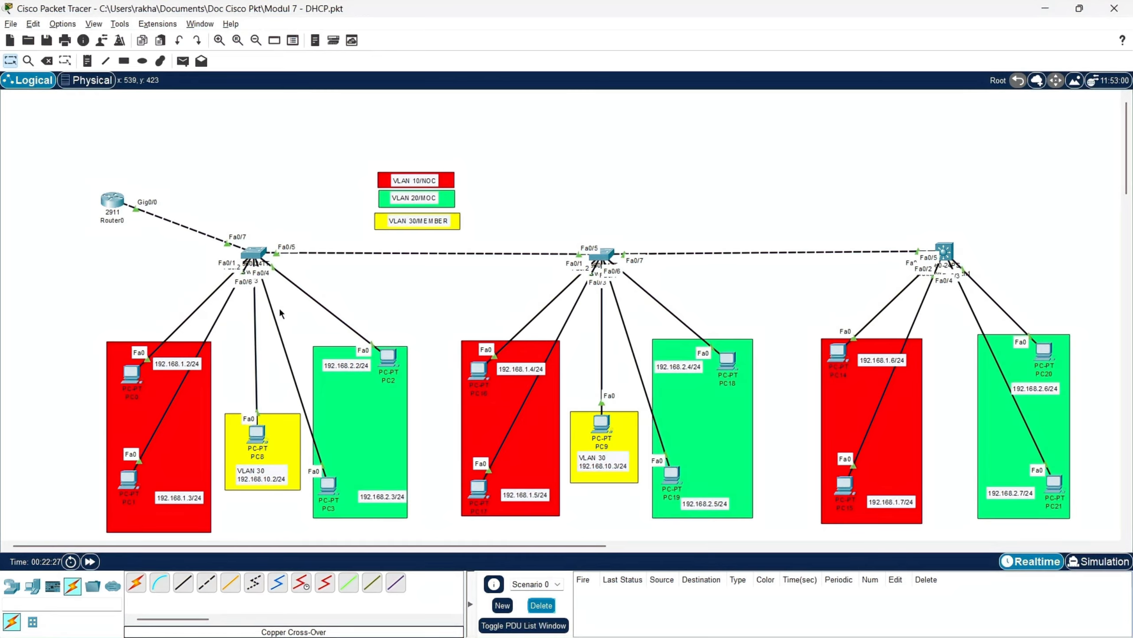
Step: Review Router0's command-line configuration, switch PC0's IP configuration from static to DHCP, and minimize its window
left_click(111, 199)
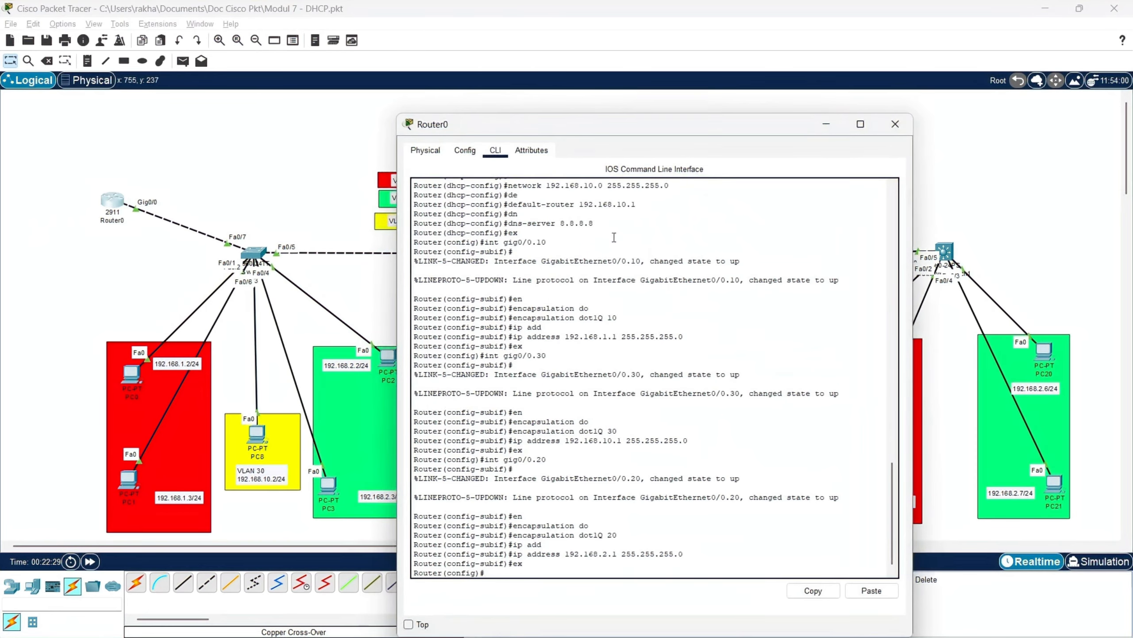
left_click(822, 129)
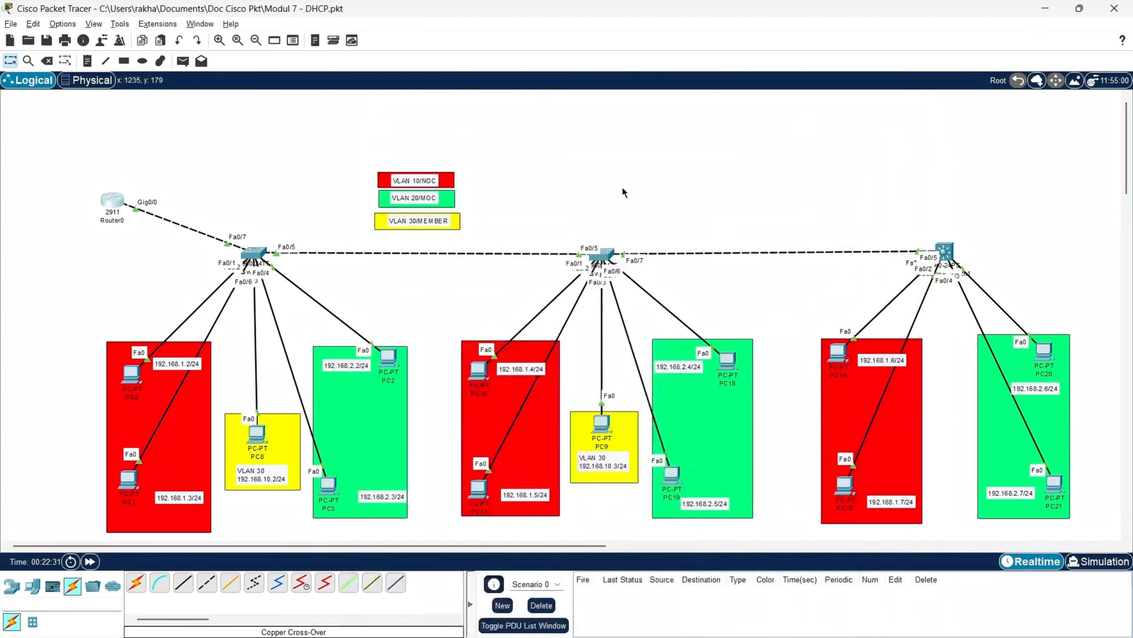
left_click(131, 375)
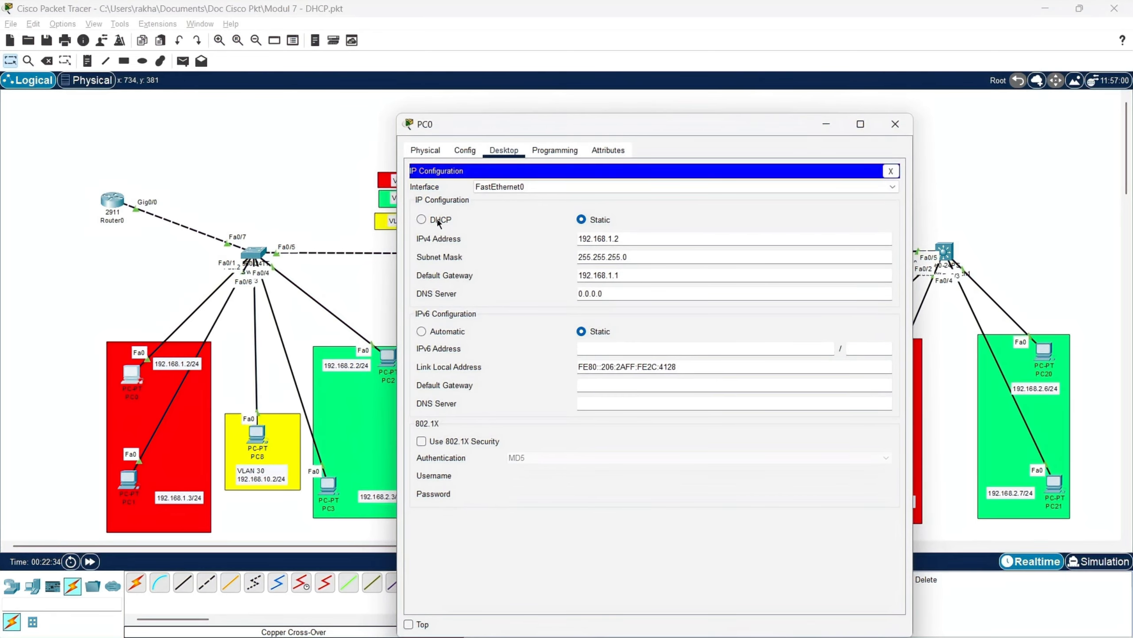
left_click(424, 221)
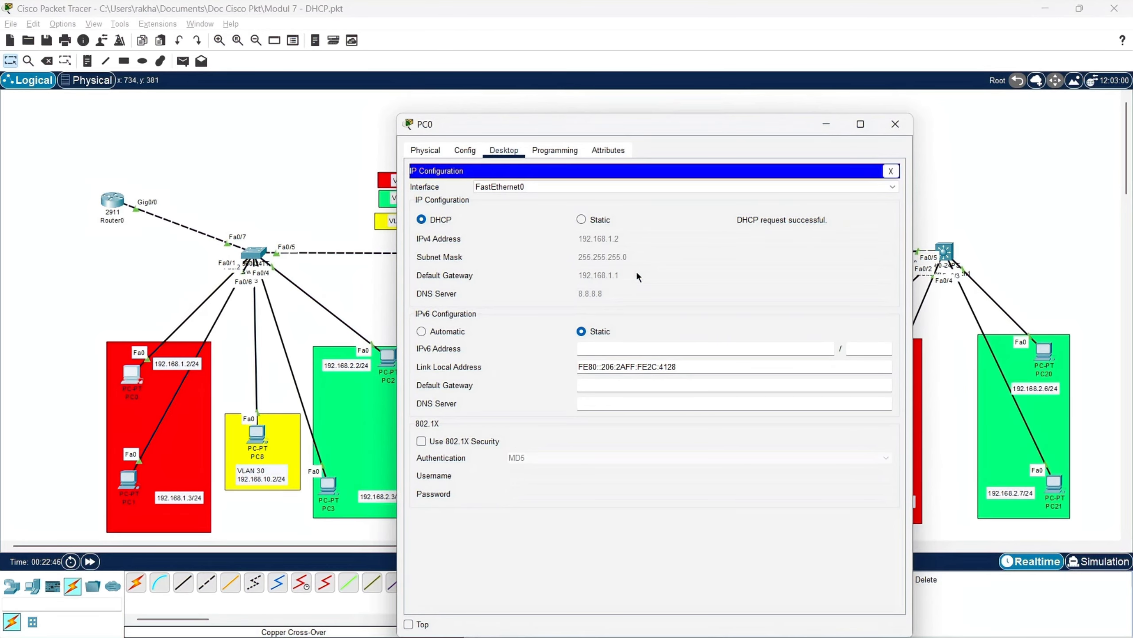
left_click(826, 124)
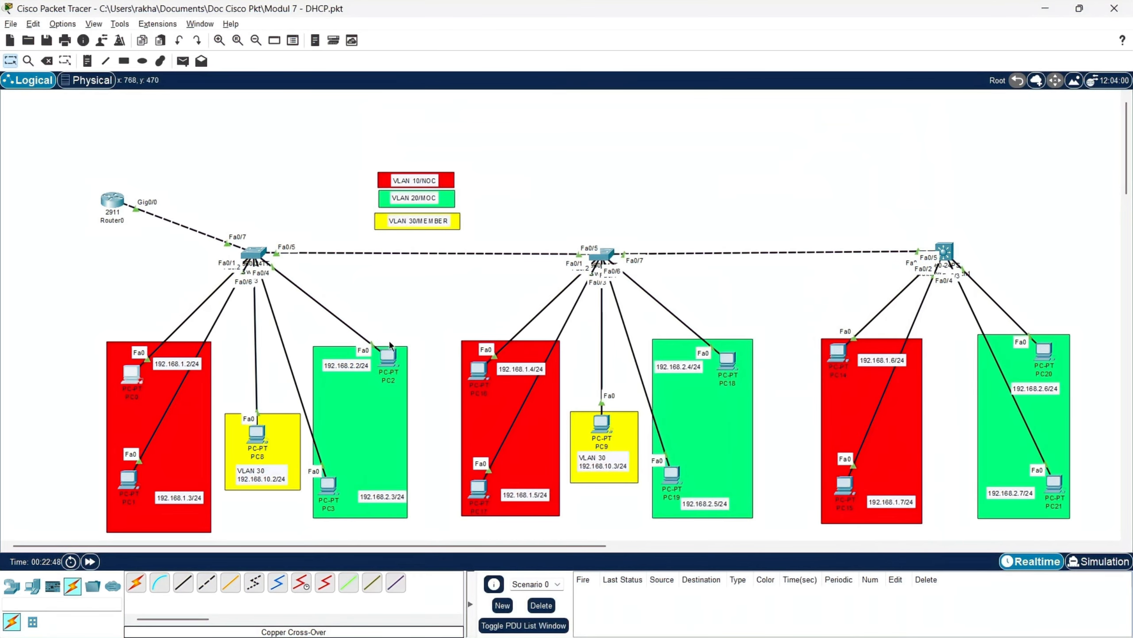
Step: Switch PC1's IP configuration from static to DHCP and minimize its window
left_click(128, 480)
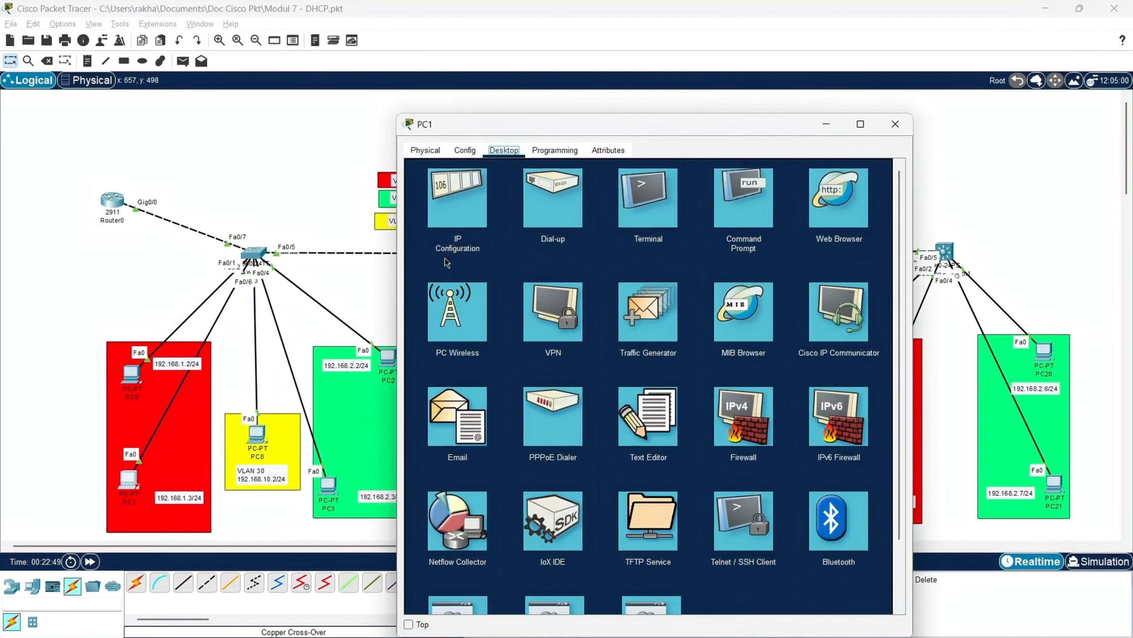
left_click(461, 206)
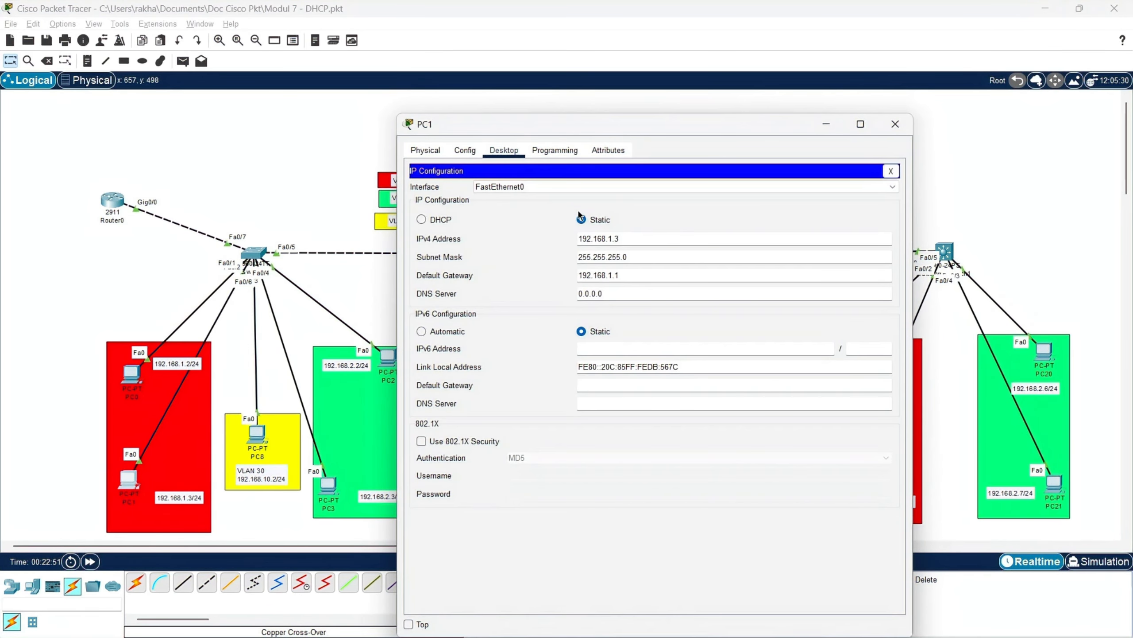
left_click(420, 219)
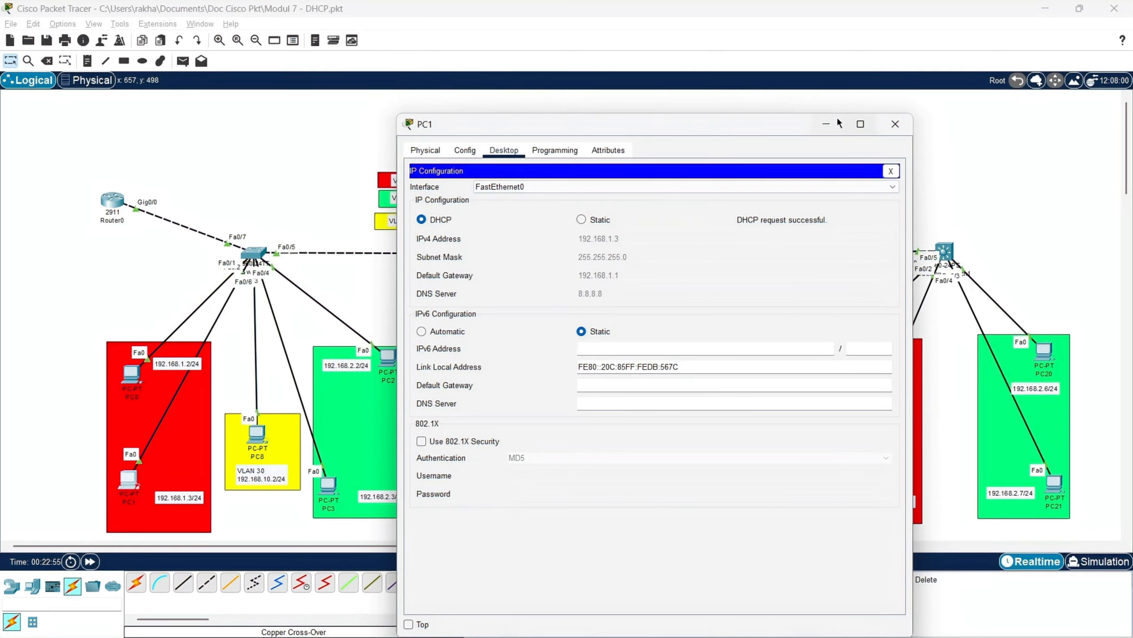
left_click(826, 126)
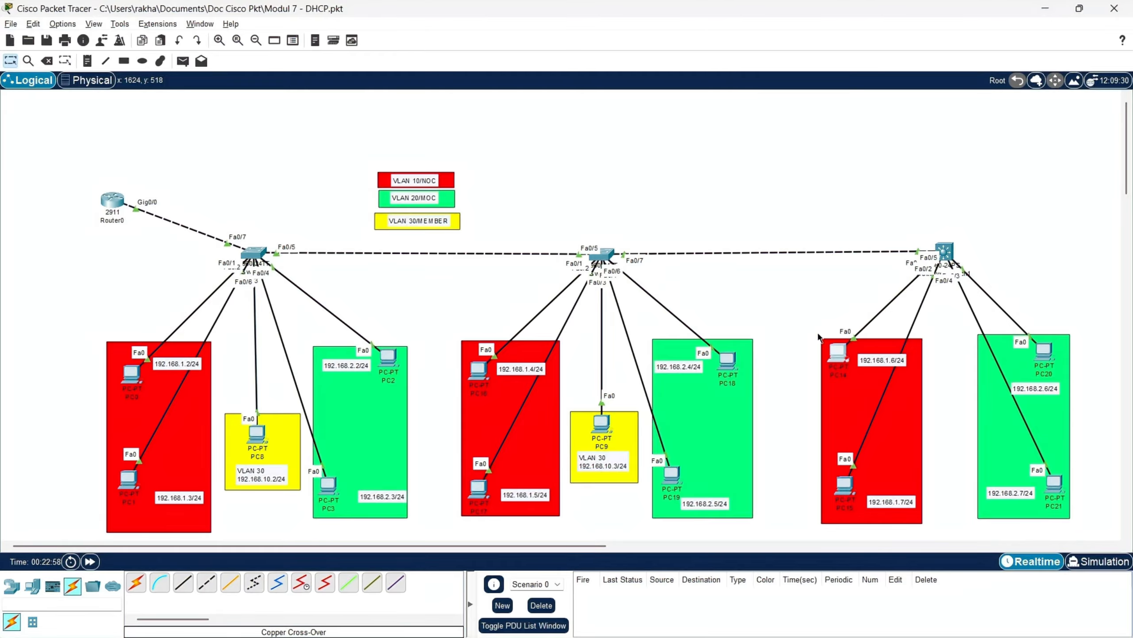
Step: Set PC14 in the third VLAN 10 group to obtain its IP configuration through DHCP and minimize its window
left_click(839, 353)
left_click(460, 210)
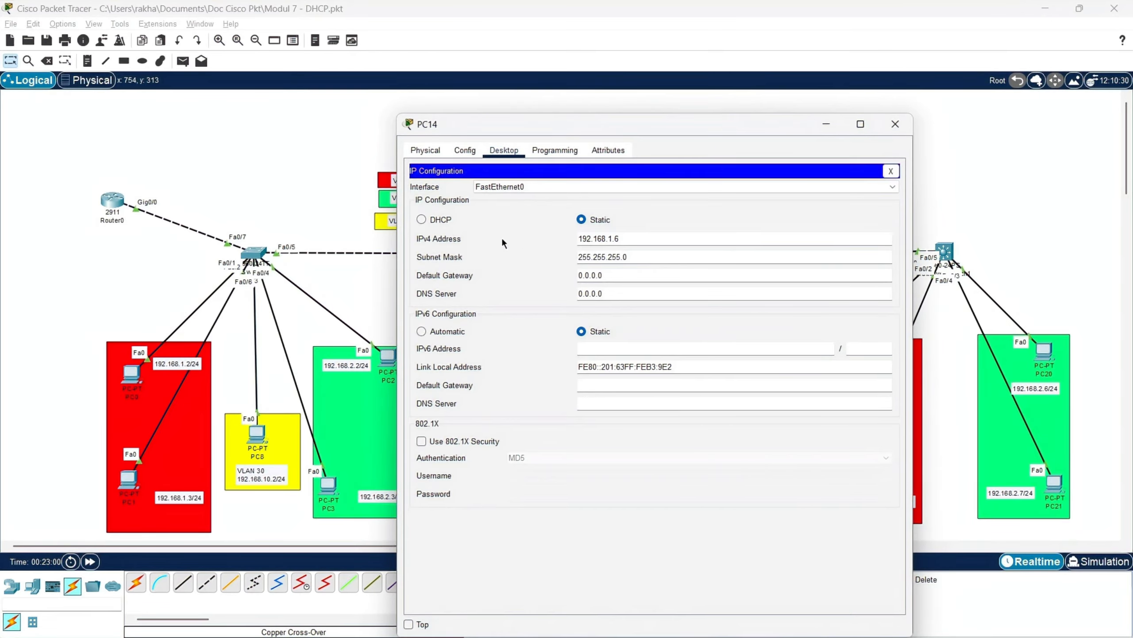
left_click(421, 219)
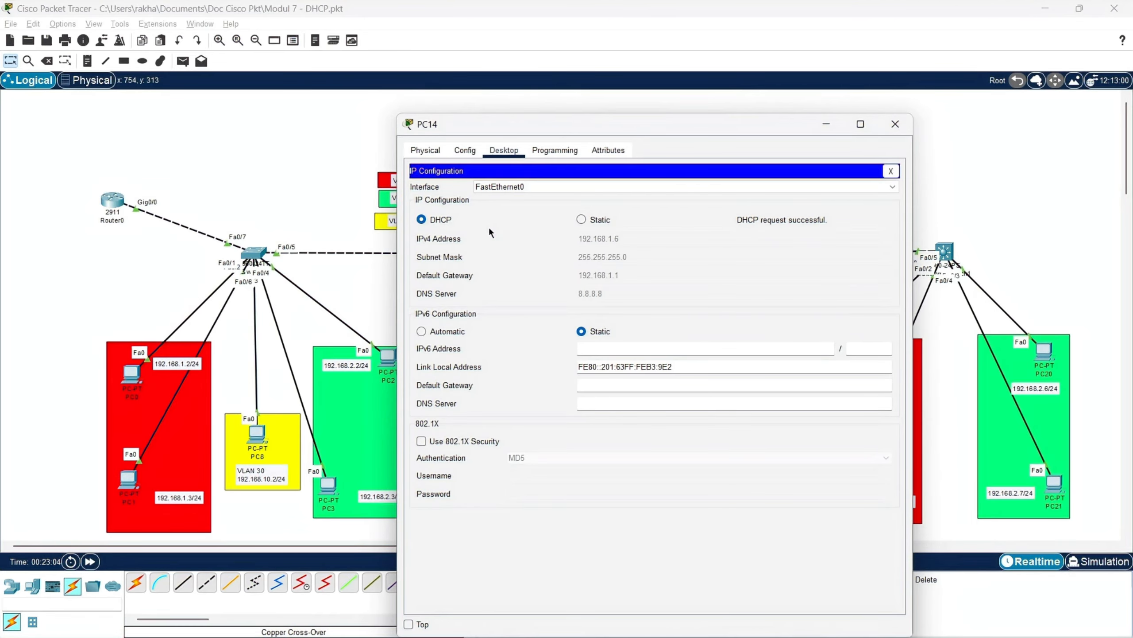
left_click(821, 125)
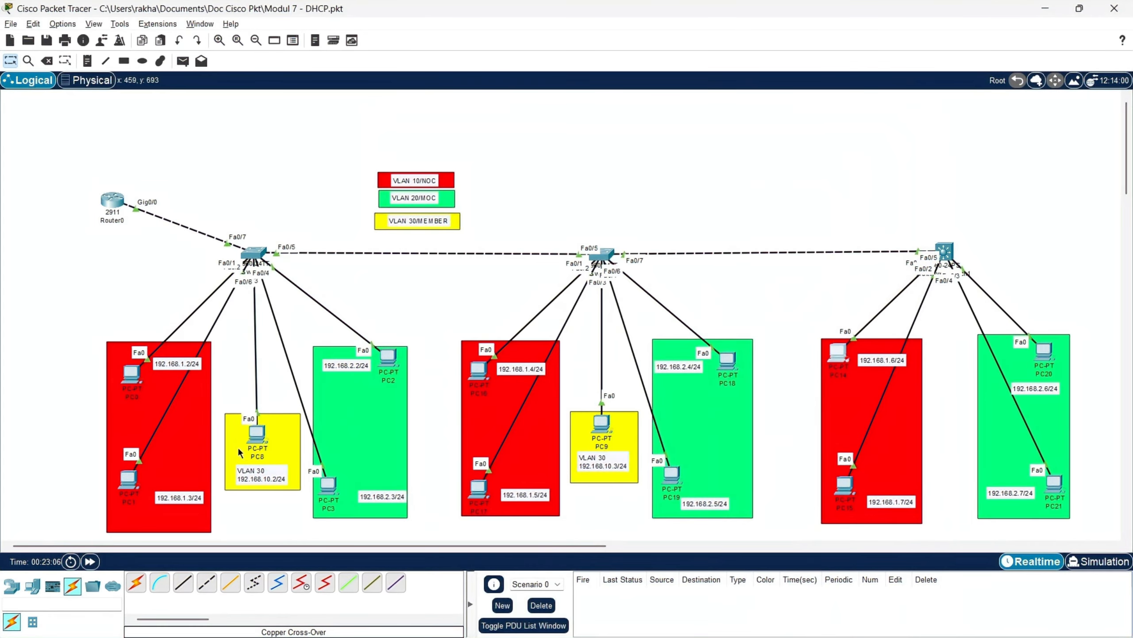
Step: Set PC2 in VLAN 20 to obtain its address through DHCP and close its window
left_click(388, 356)
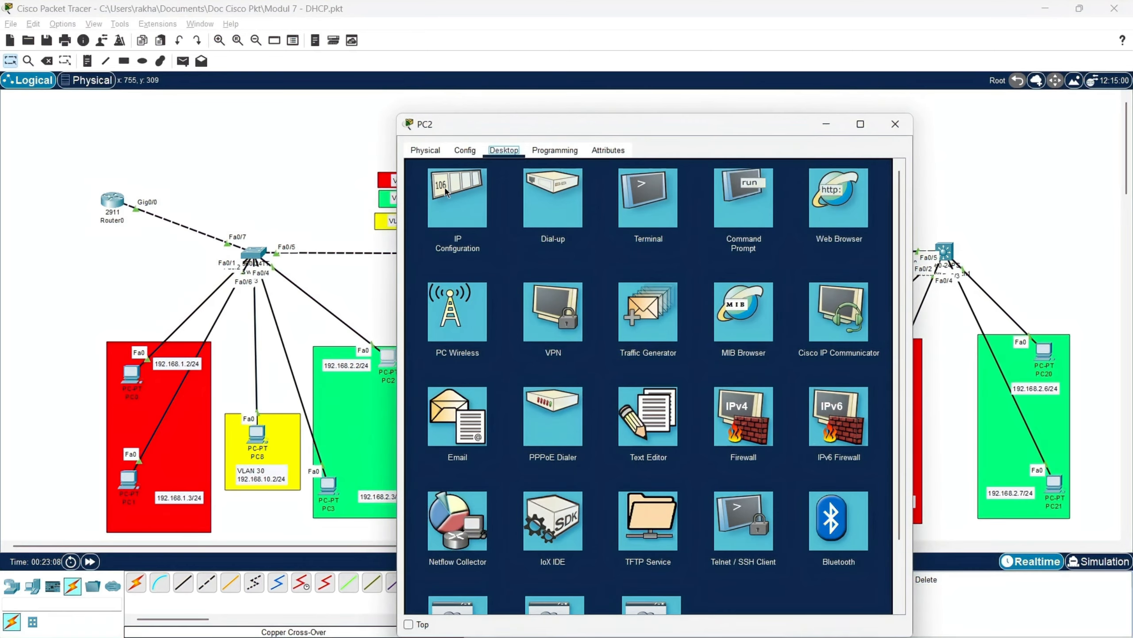
left_click(461, 192)
left_click(431, 222)
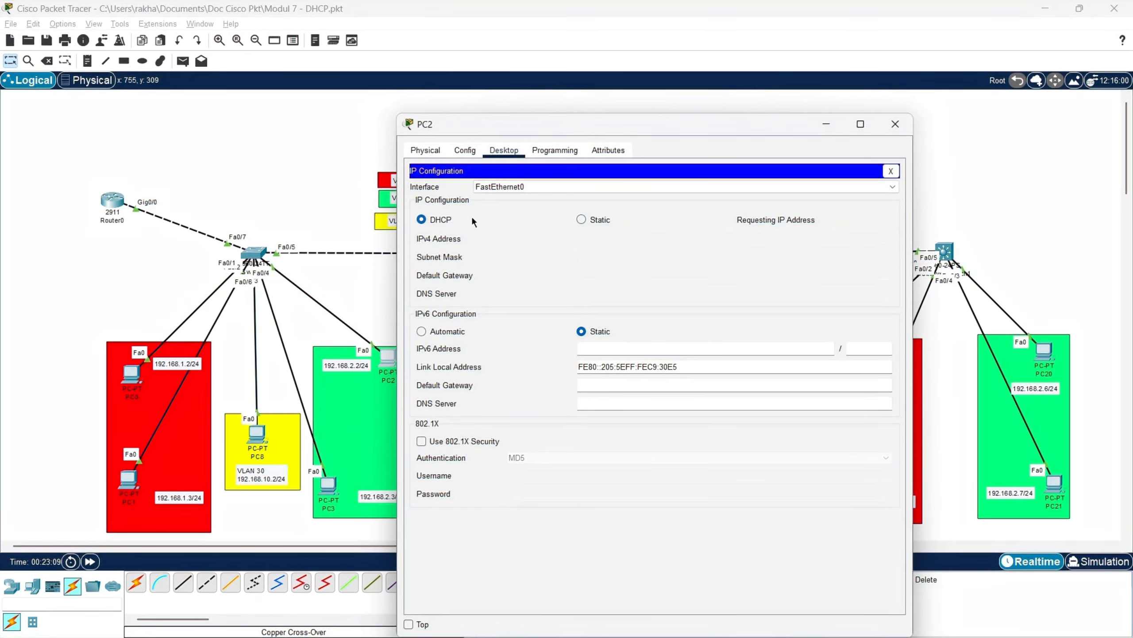
left_click(896, 125)
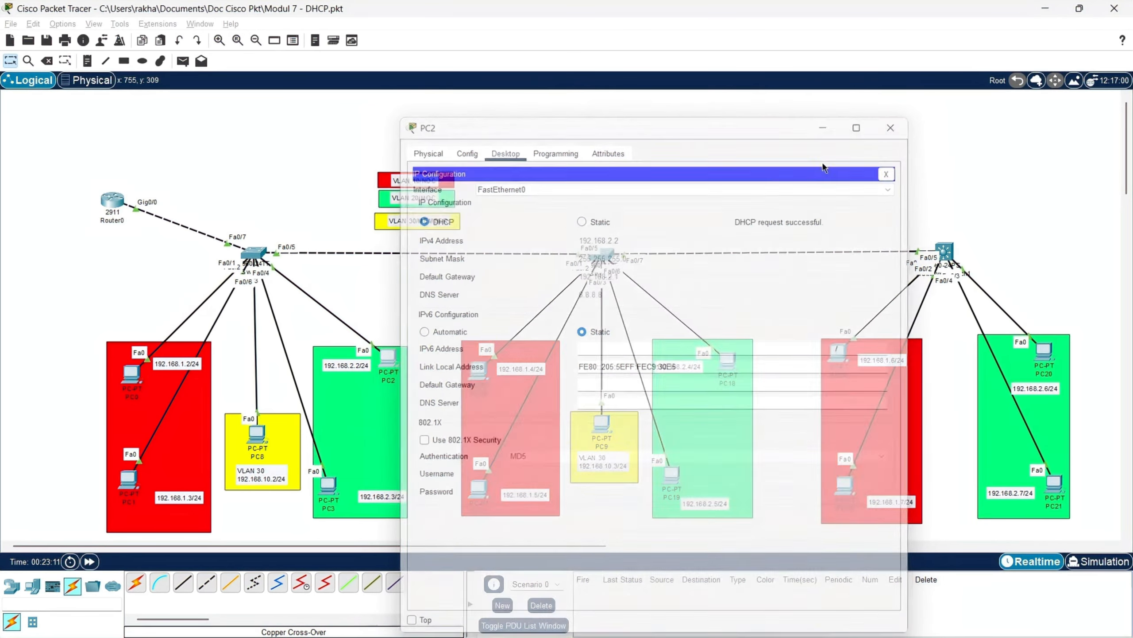
Step: Switch PC3's IP configuration to DHCP and close its window
left_click(328, 484)
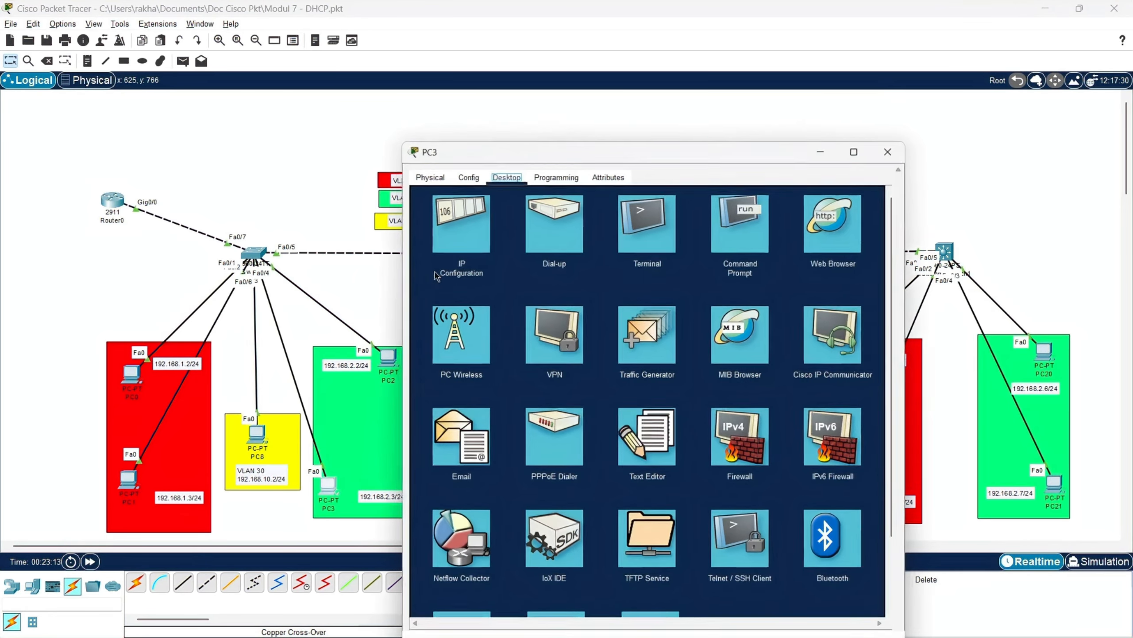
left_click(452, 222)
left_click(430, 242)
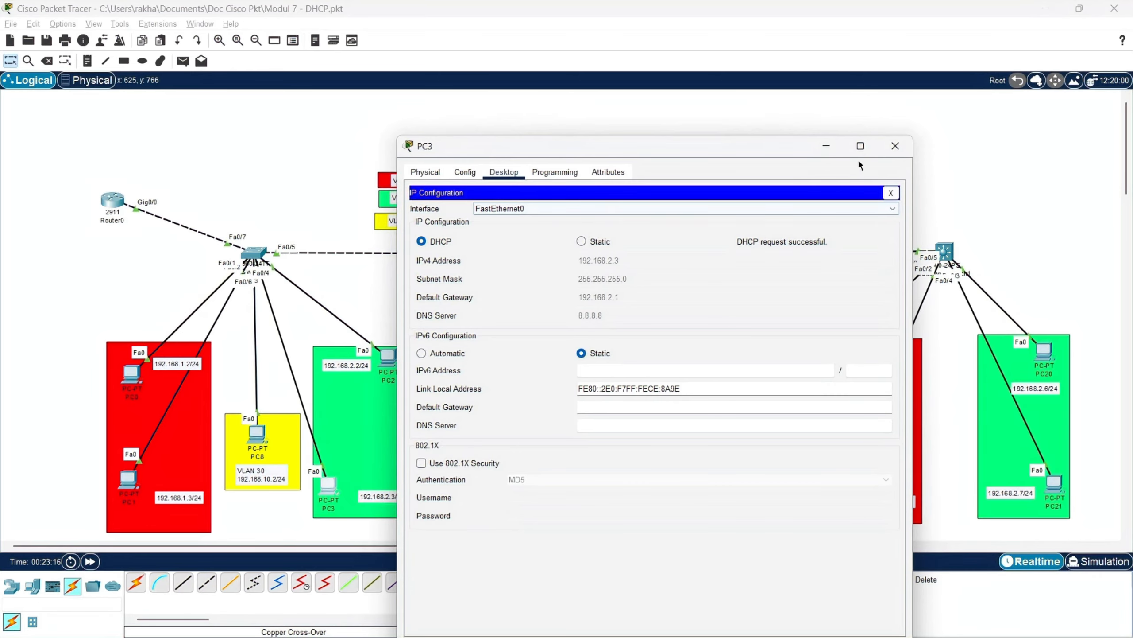
left_click(895, 146)
Step: Set PC9 in VLAN 30 to obtain its IP configuration through DHCP and close its window
left_click(604, 423)
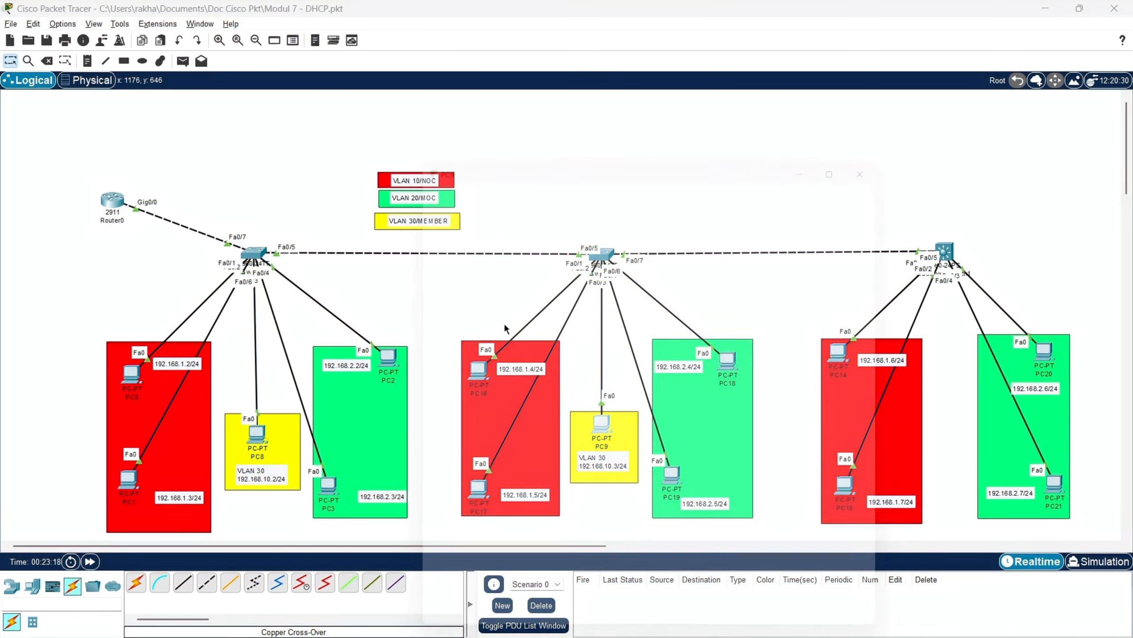
left_click(464, 237)
left_click(442, 219)
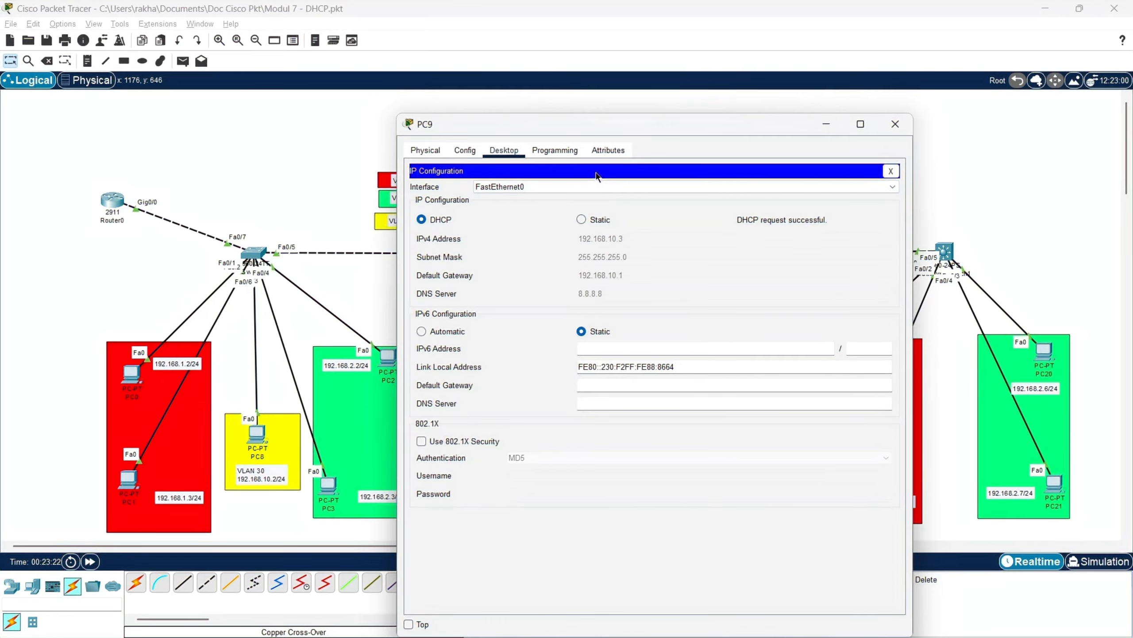
left_click(895, 124)
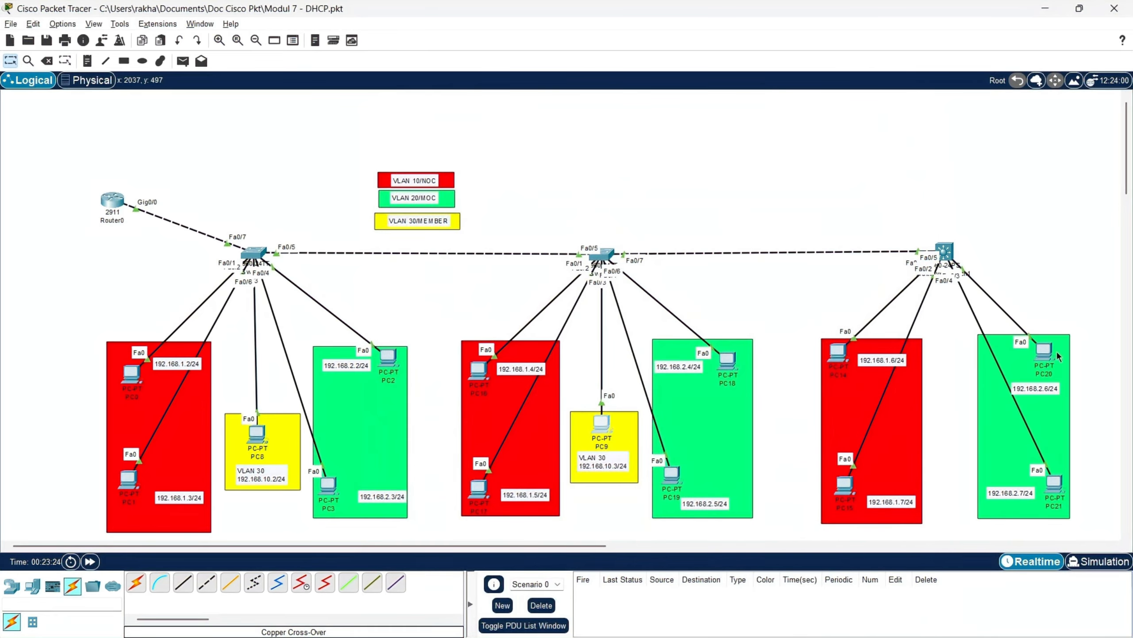
Step: Switch PC20 in the third VLAN 20 group from static addressing to DHCP
left_click(1046, 354)
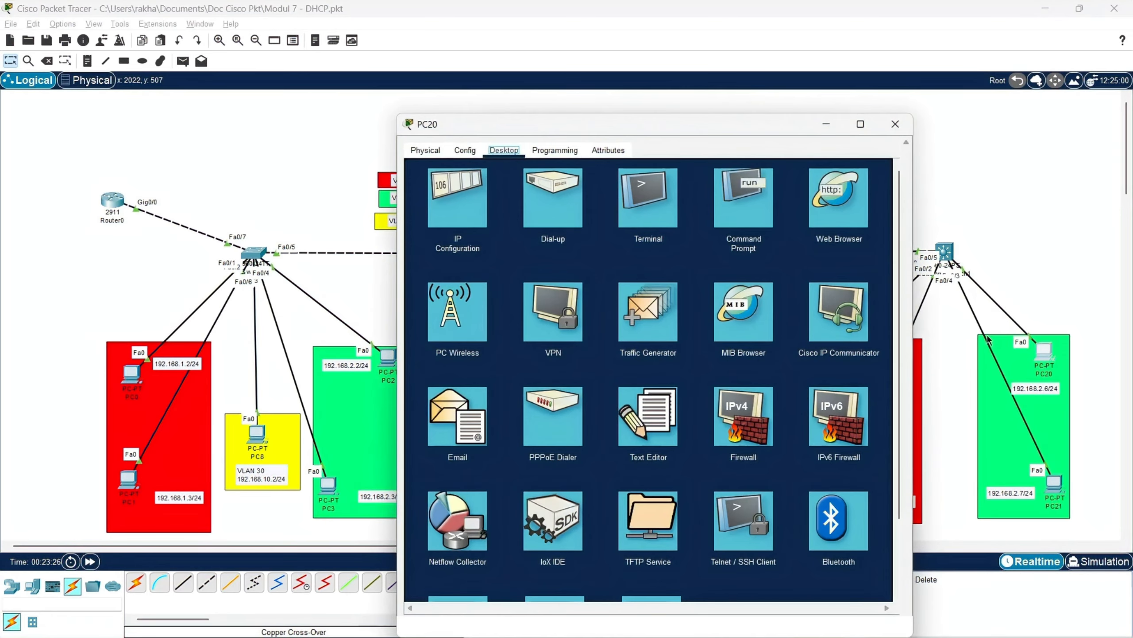
left_click(453, 242)
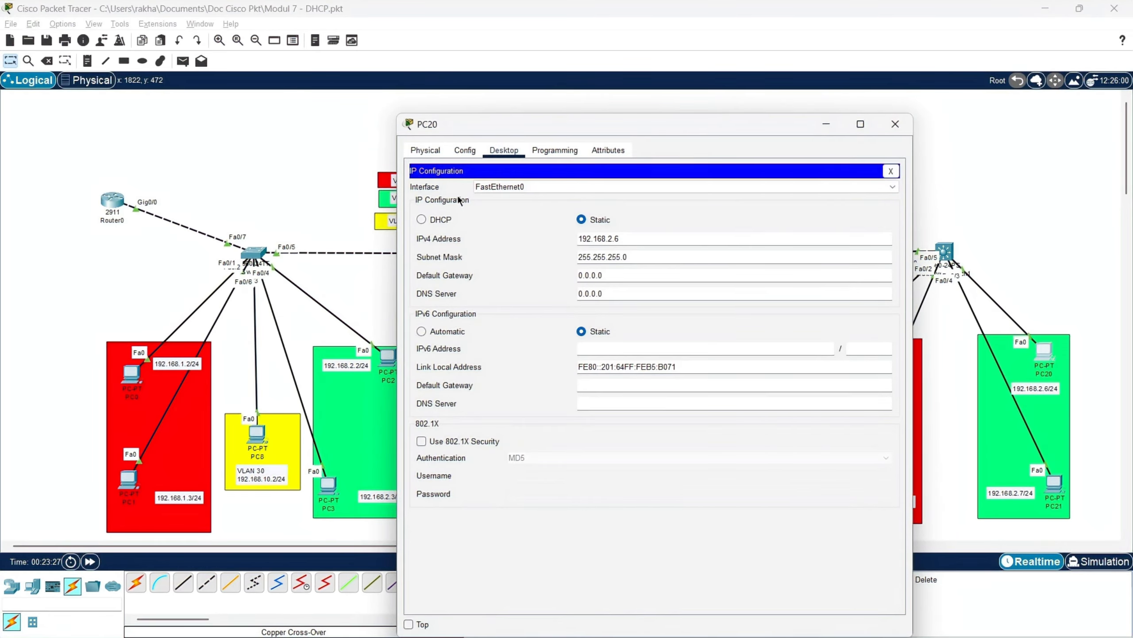
left_click(422, 220)
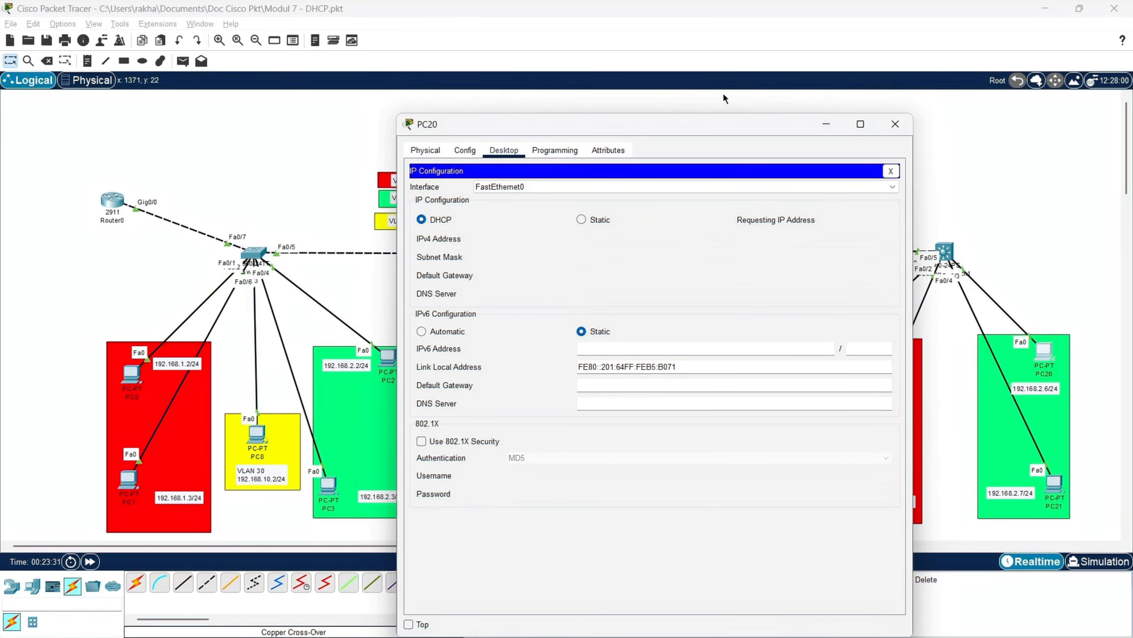
Step: Put PC20's window away, send a simple PDU from PC0 to PC20, and fire that packet again
left_click(825, 123)
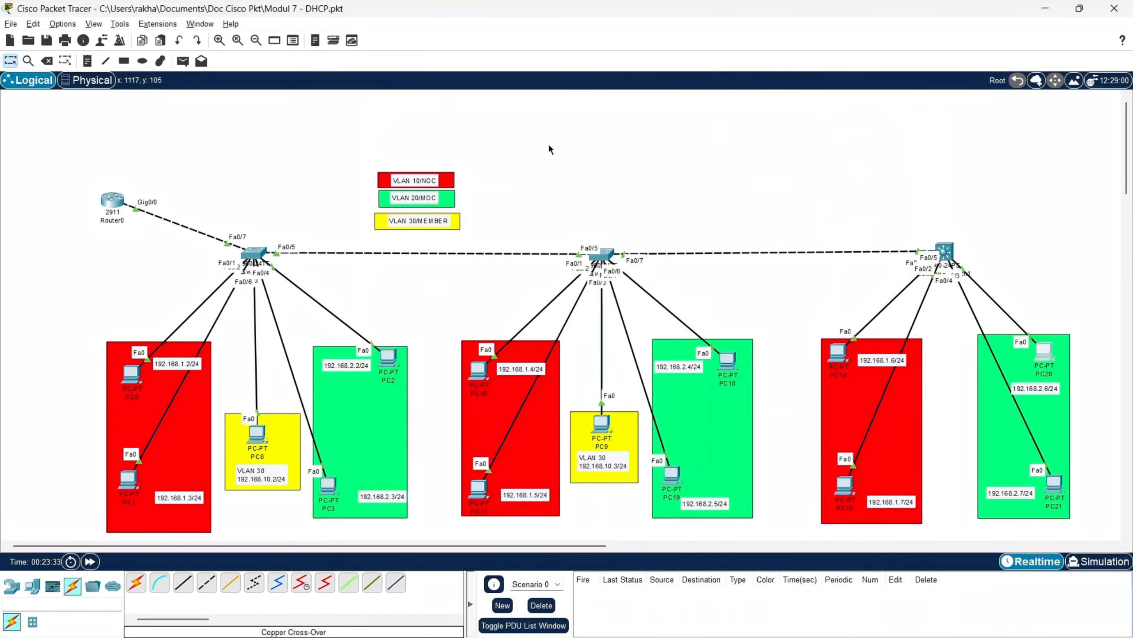
left_click(186, 62)
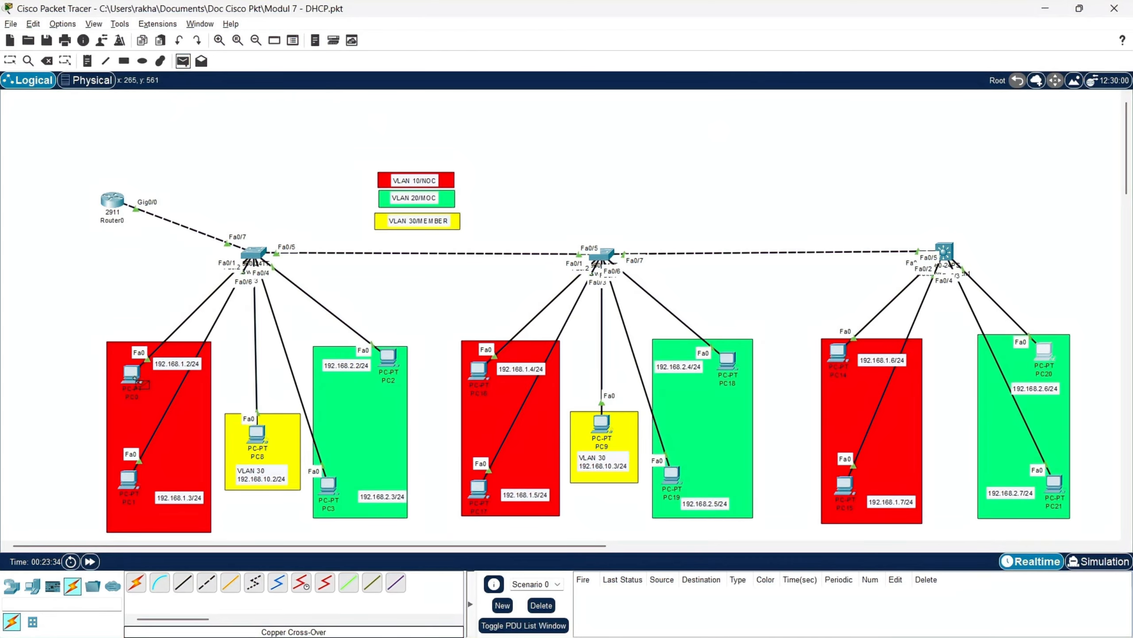
left_click(135, 377)
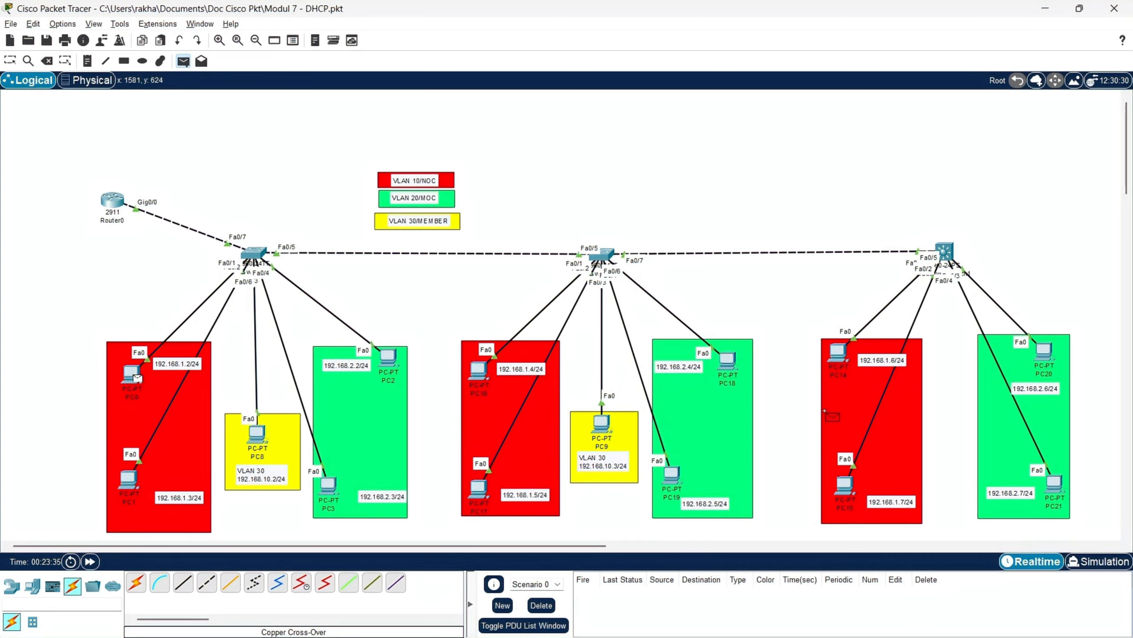
left_click(1043, 355)
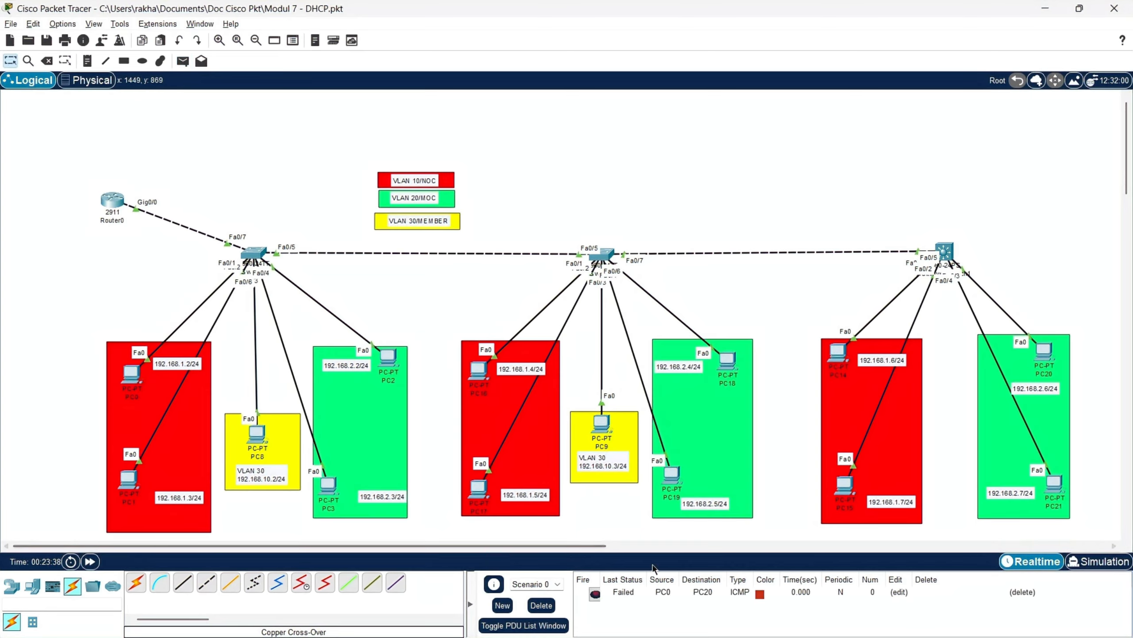
double_click(593, 597)
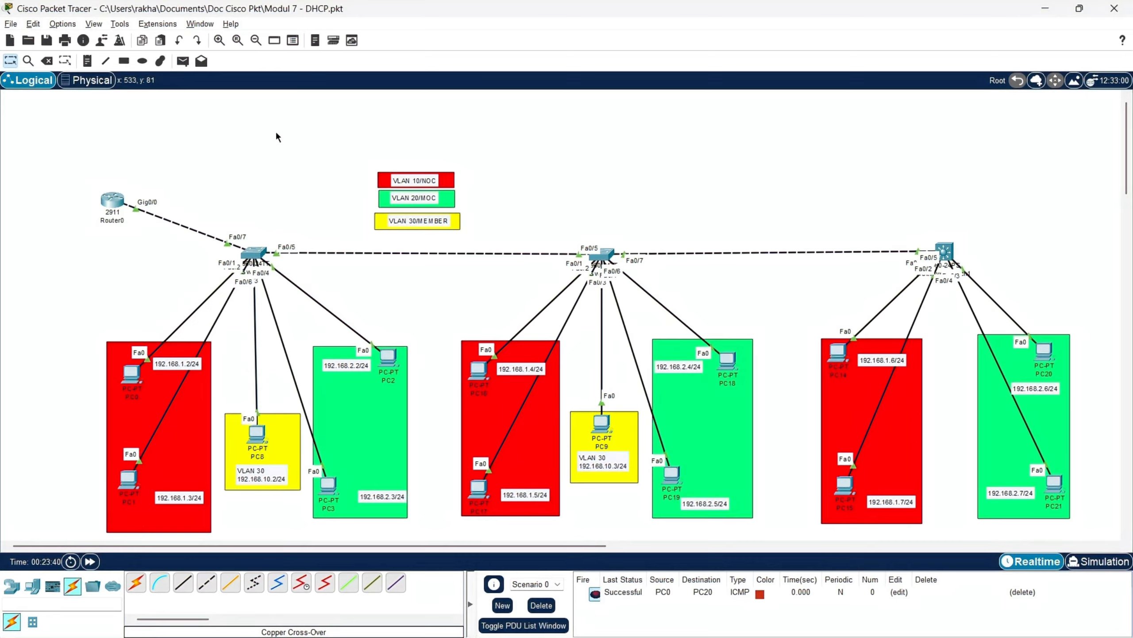
Step: Send a simple PDU from PC1 to PC19 in the middle VLAN 20 group and fire it again
left_click(180, 63)
left_click(129, 477)
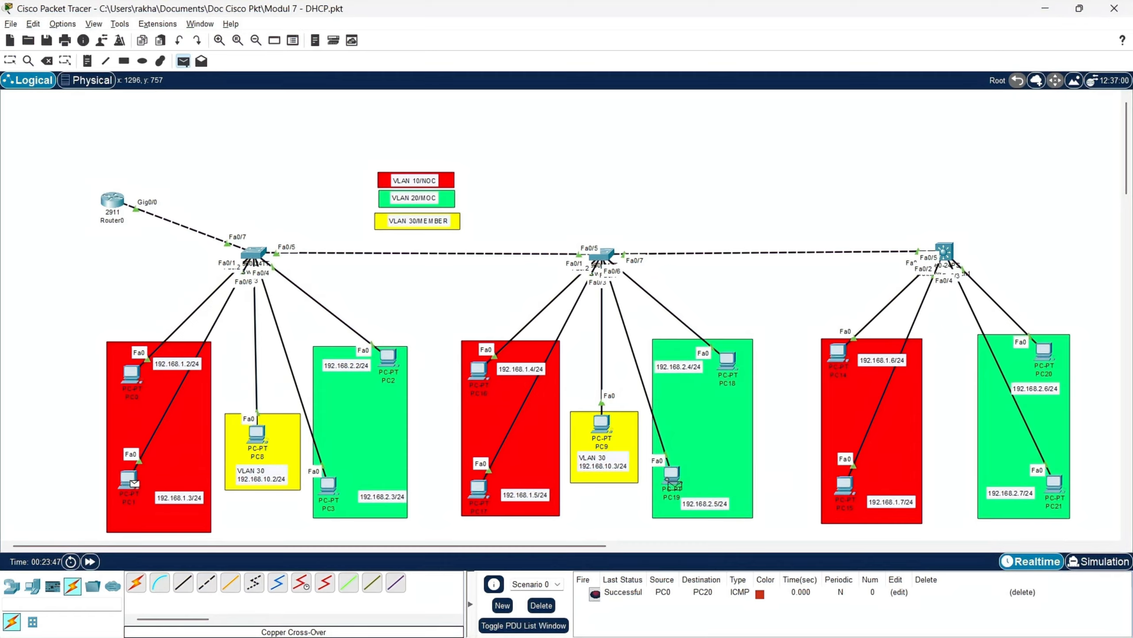
left_click(670, 480)
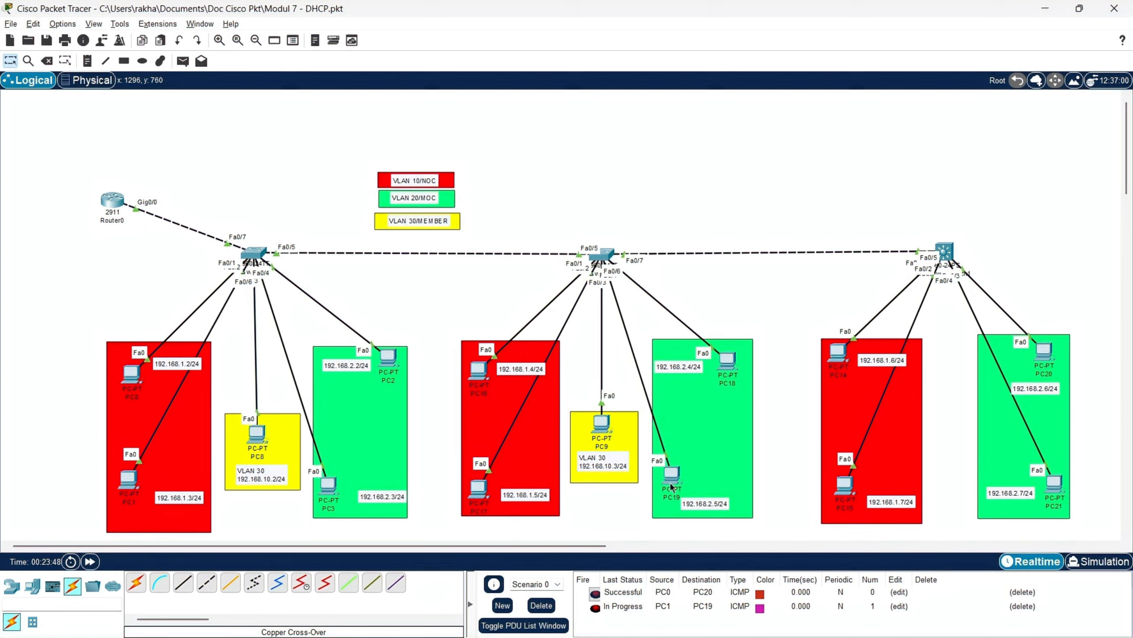
left_click(596, 607)
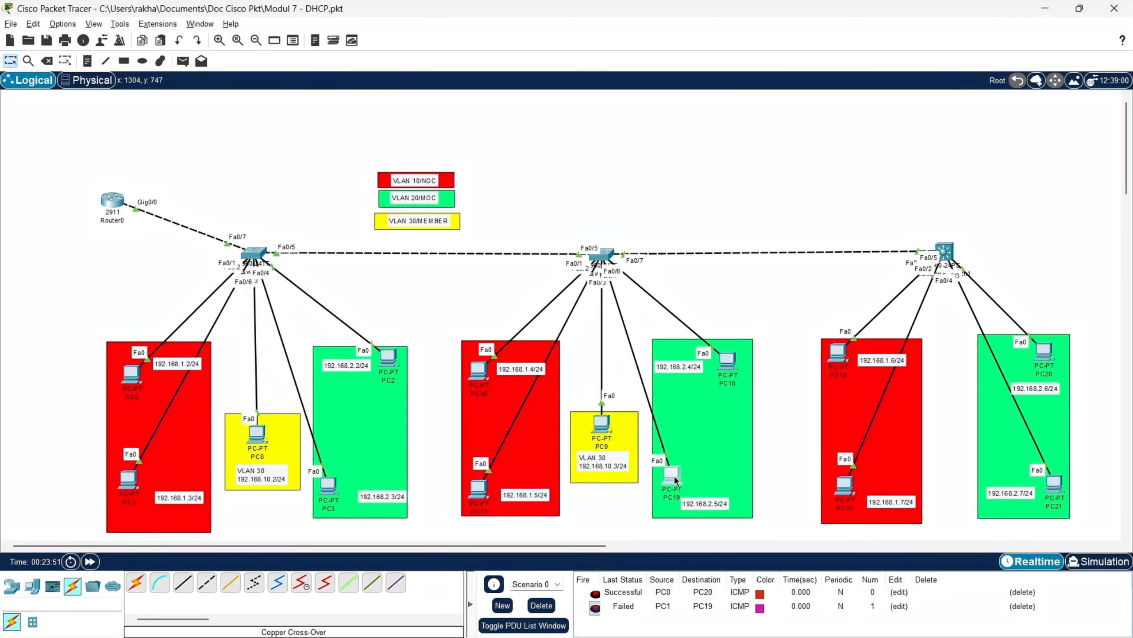
Step: Switch PC19's IP configuration to DHCP, and check PC1's IP configuration, closing each window
left_click(672, 475)
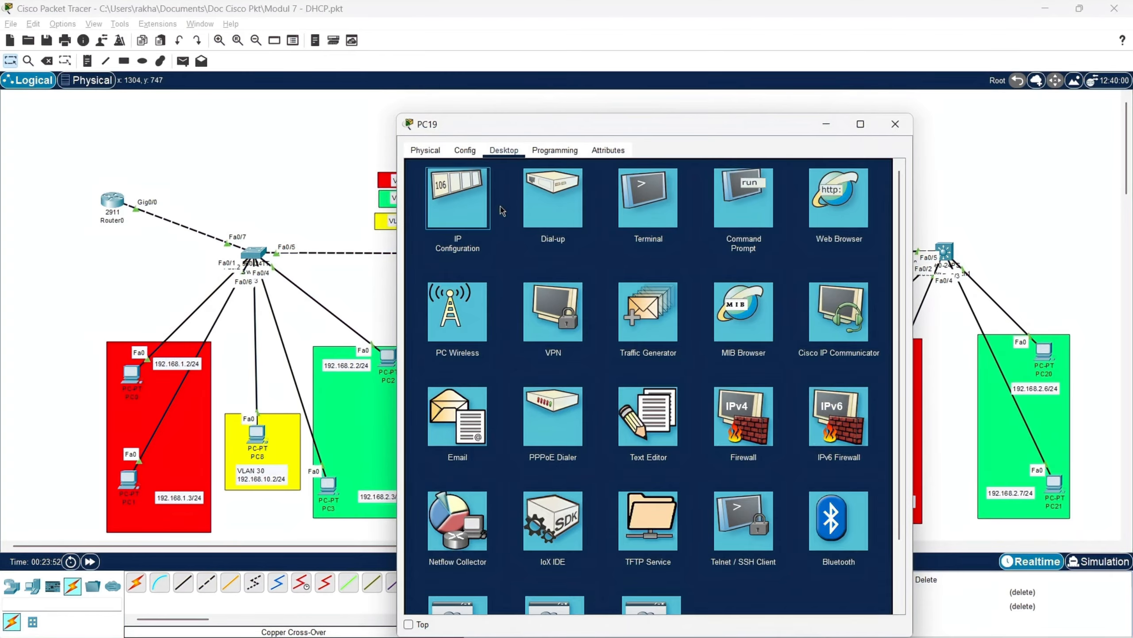
left_click(499, 210)
left_click(421, 220)
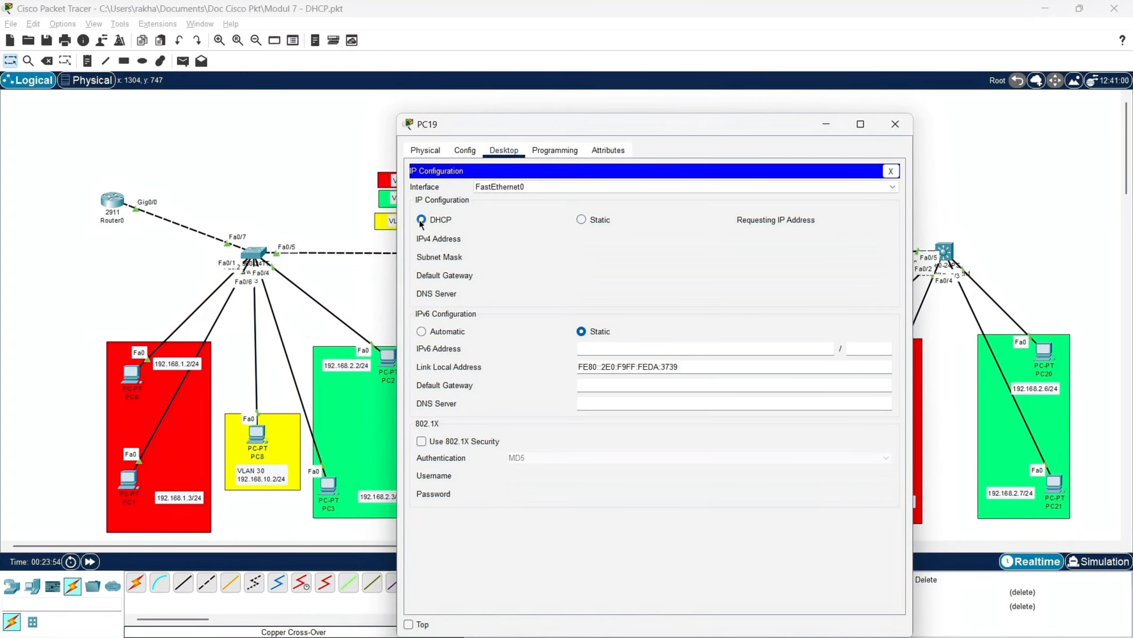
left_click(895, 124)
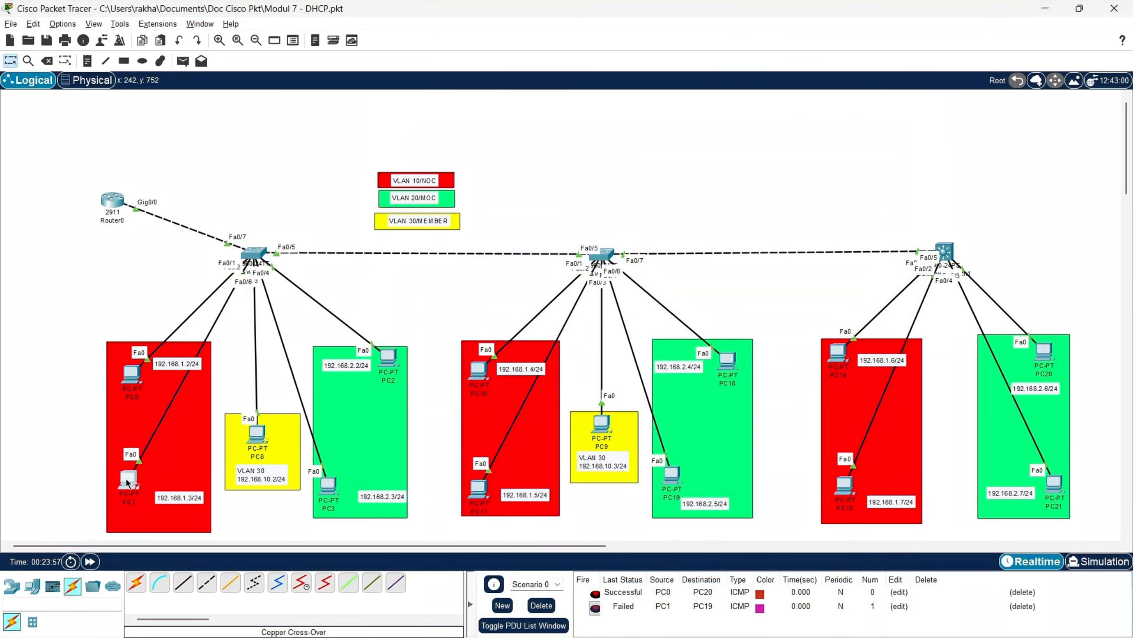
left_click(129, 480)
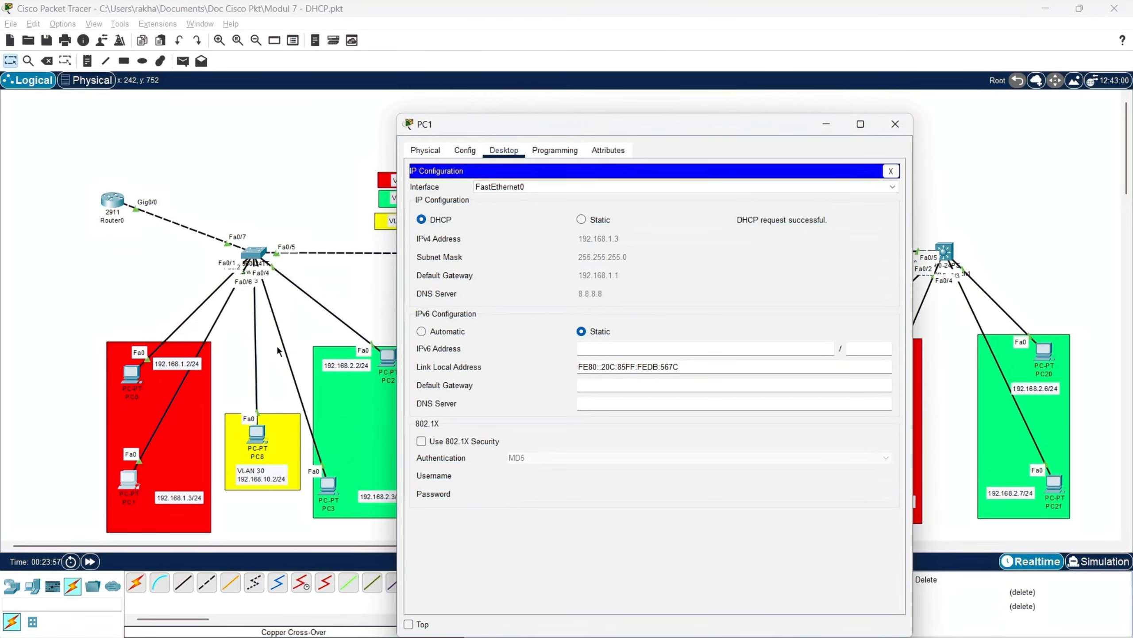
left_click(895, 124)
Step: Send another simple PDU from PC1 to PC19, and delete the scenario to clear all test packets
left_click(183, 60)
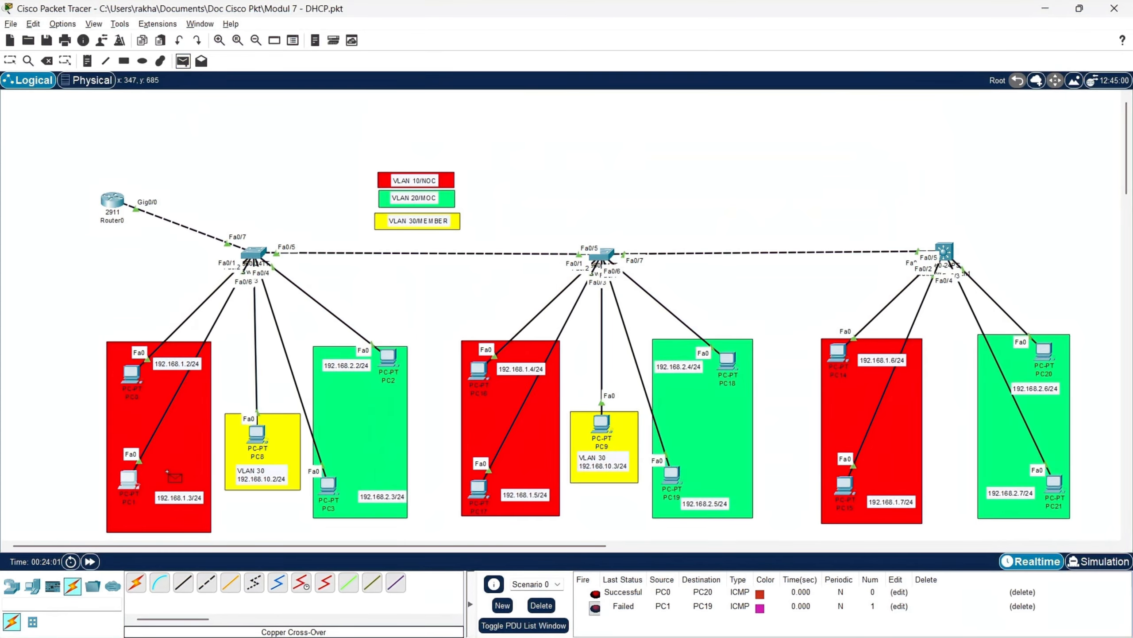
left_click(128, 477)
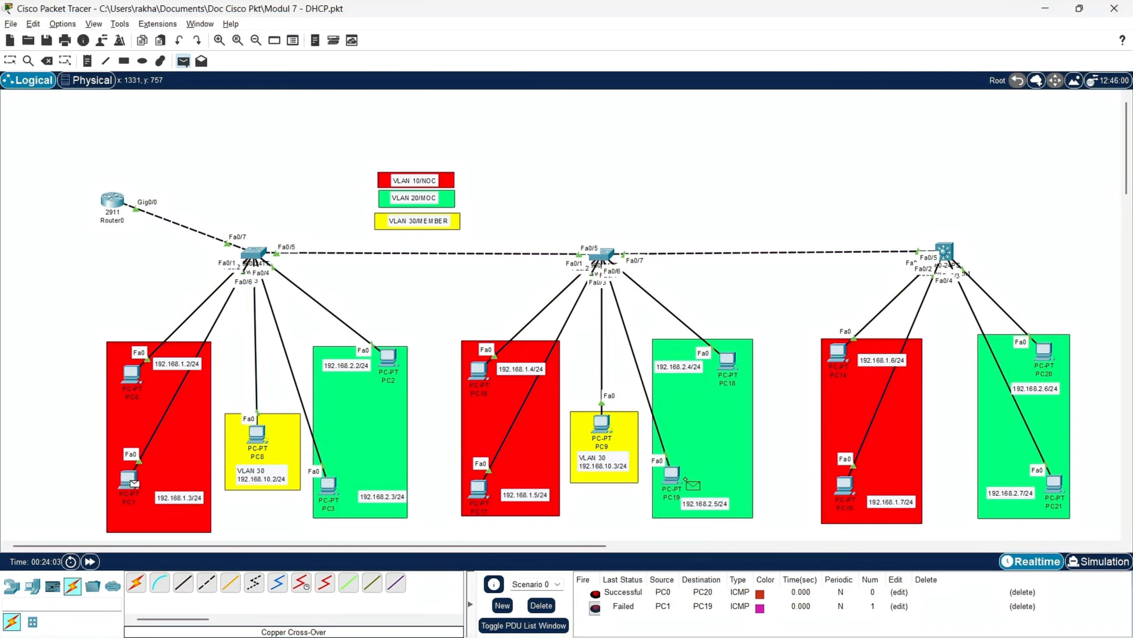
left_click(678, 482)
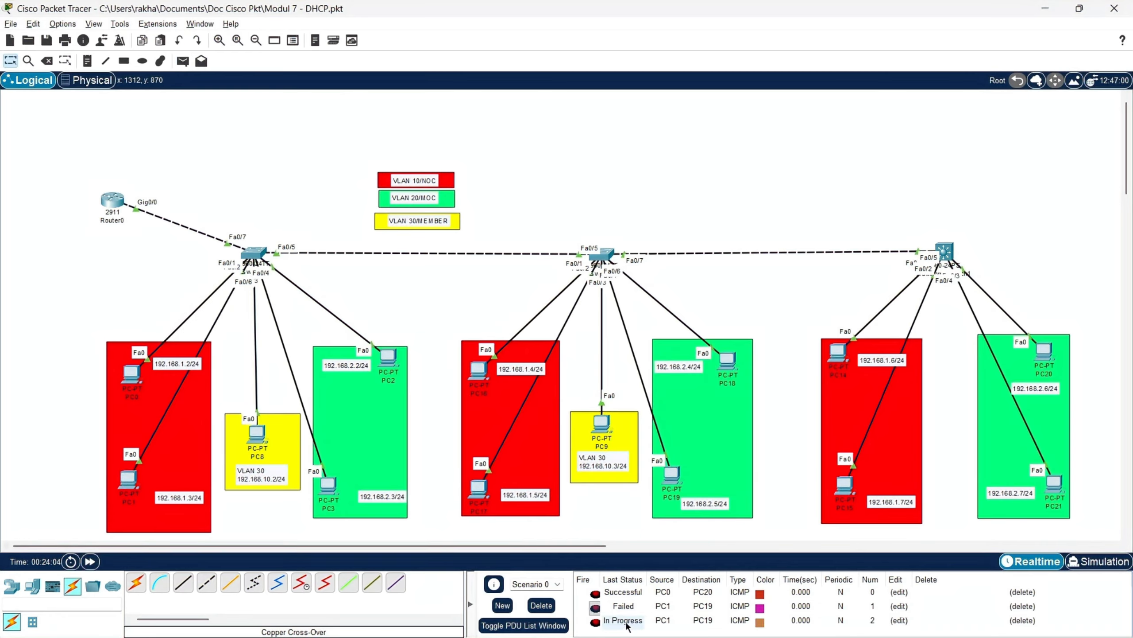
left_click(549, 608)
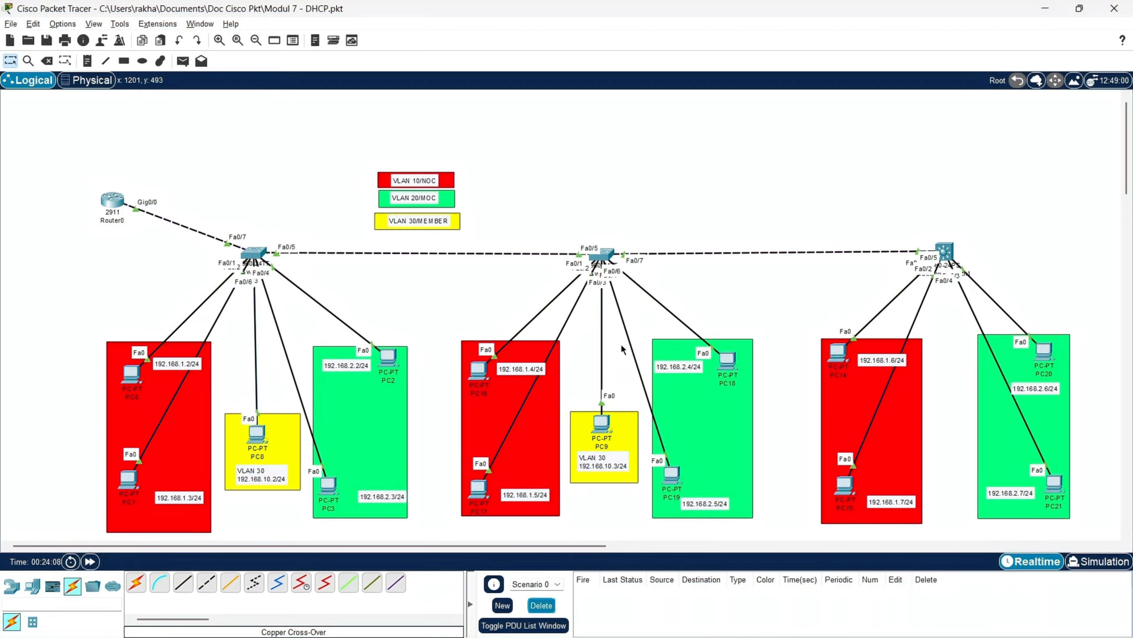